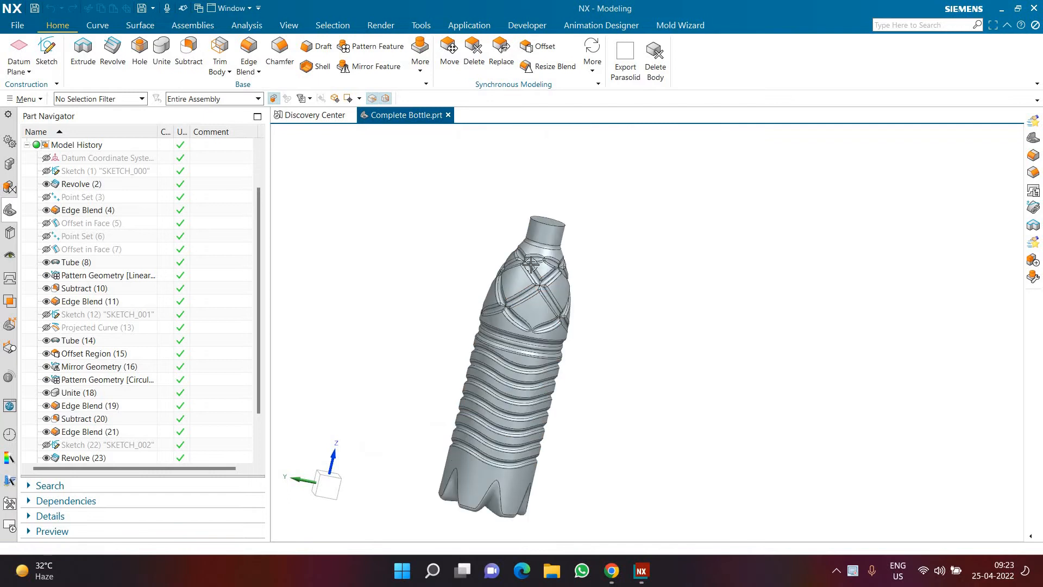
Examine the bottle's neck and shoulder from several angles and distances
scroll(531, 264, up, 3)
scroll(510, 284, down, 3)
middle_drag(400, 277, 440, 247)
scroll(569, 163, up, 3)
scroll(568, 164, up, 3)
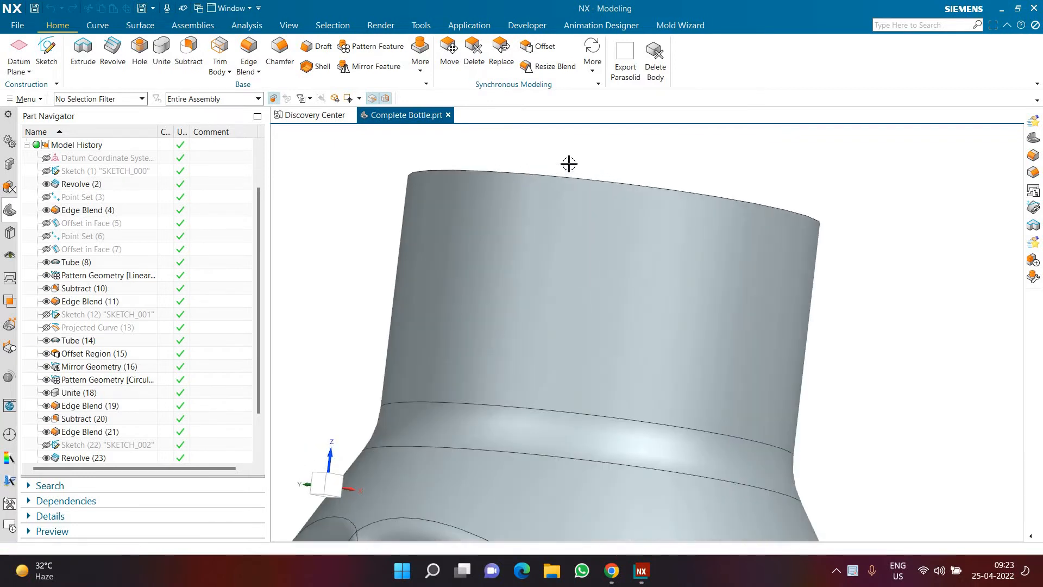
scroll(561, 180, down, 5)
middle_drag(451, 196, 438, 194)
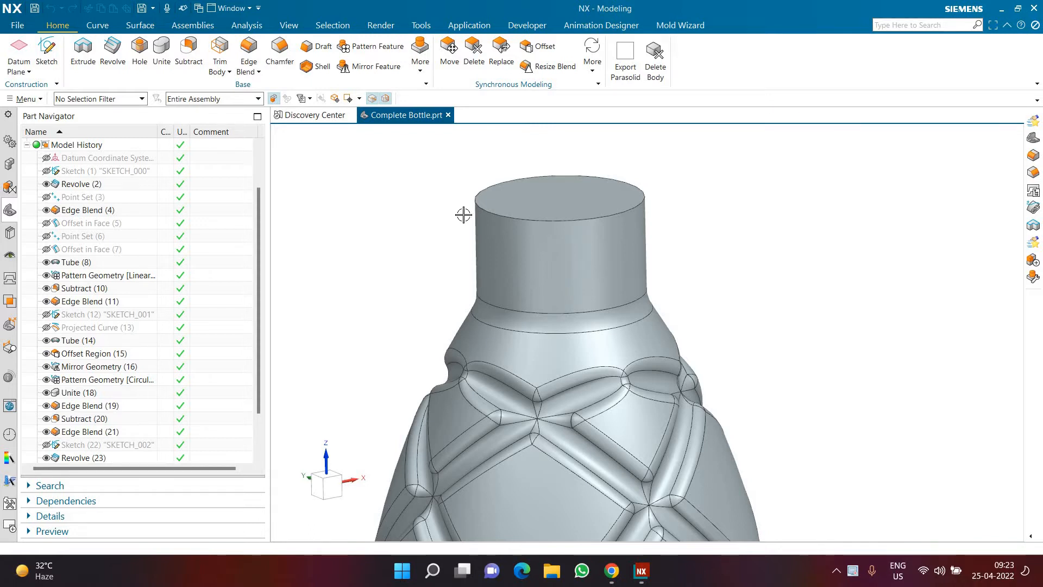
scroll(463, 216, down, 3)
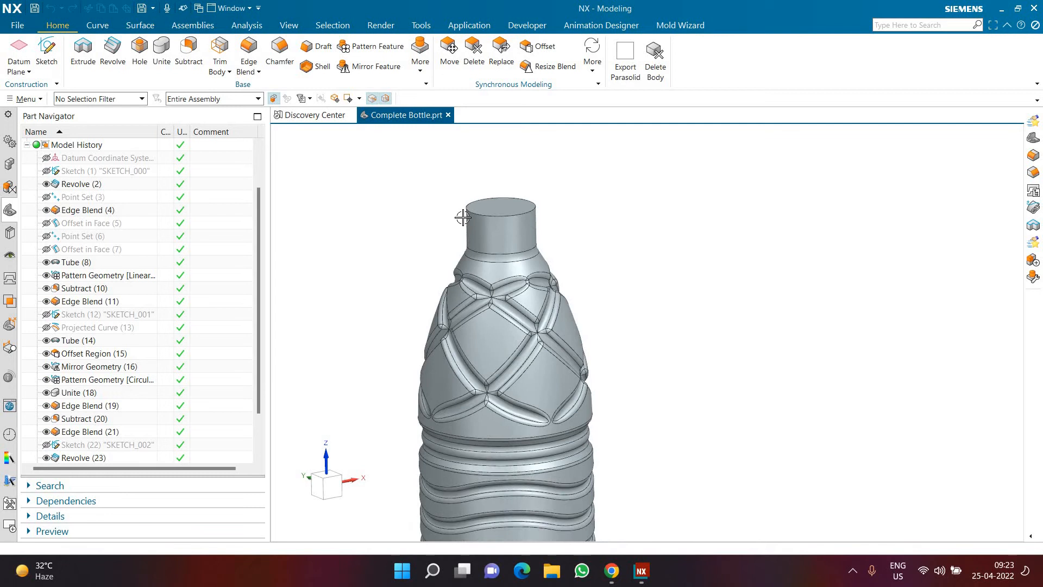
scroll(463, 217, up, 4)
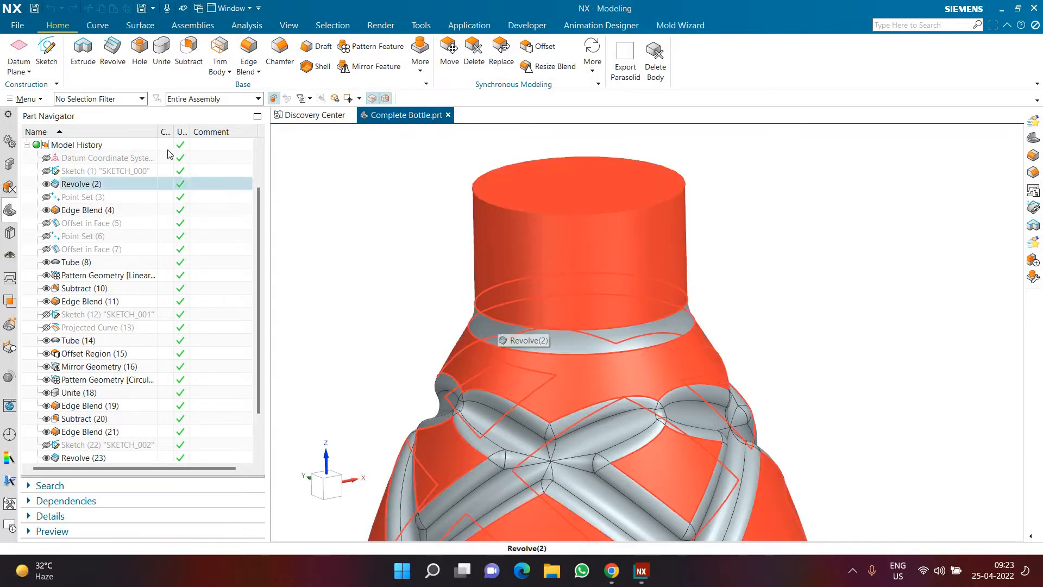
Set up an Extrude of the circular edge at the base of the neck, using Single Curve selection, from 0 to 2 mm
click(85, 58)
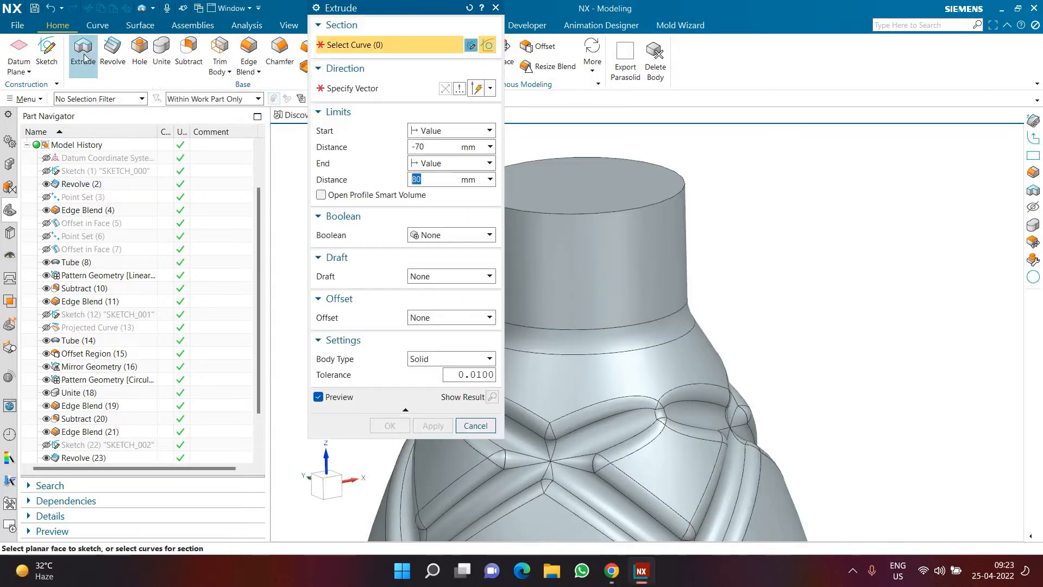
click(600, 140)
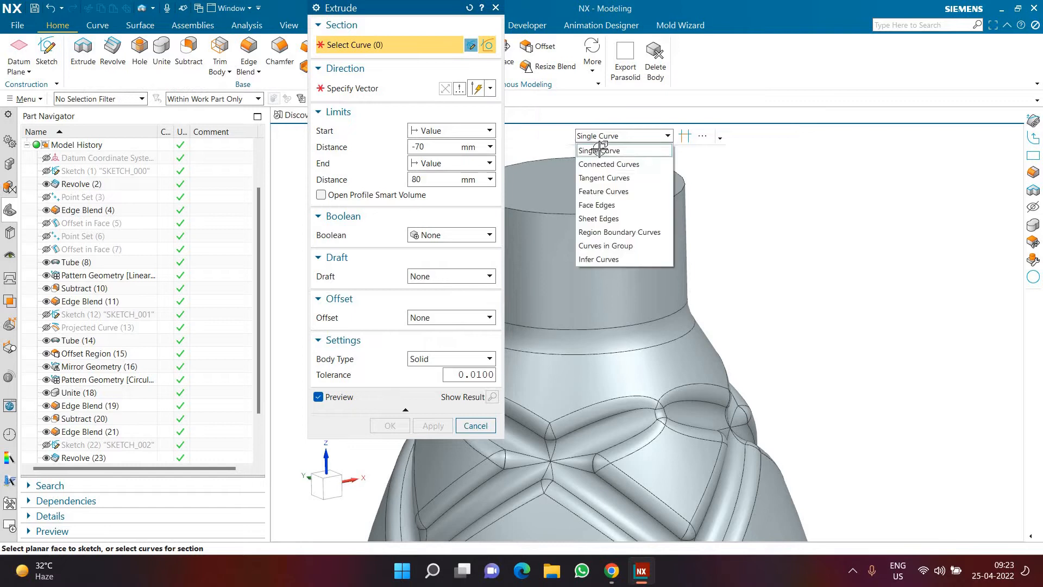
click(598, 148)
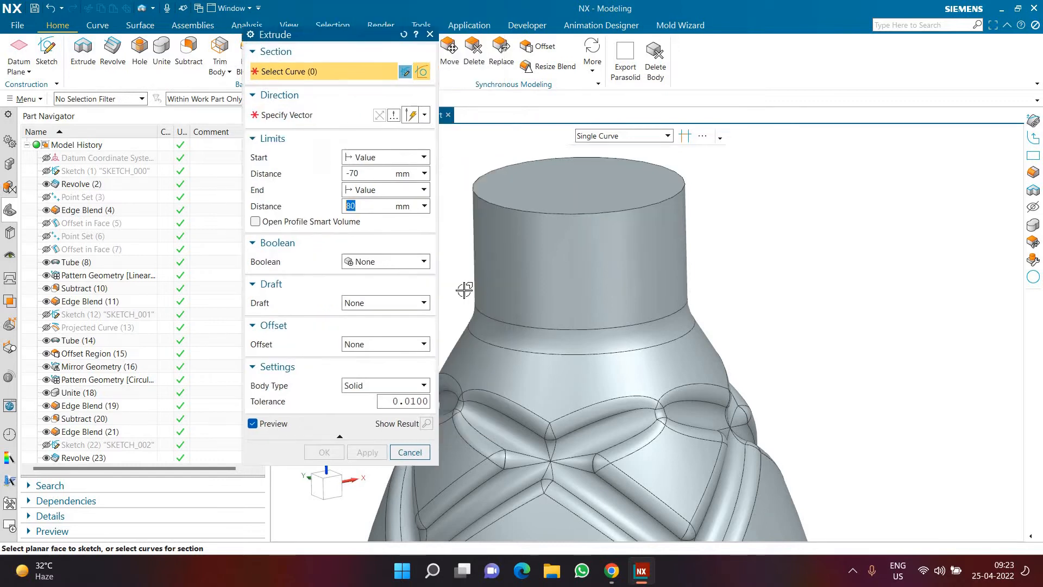
click(429, 299)
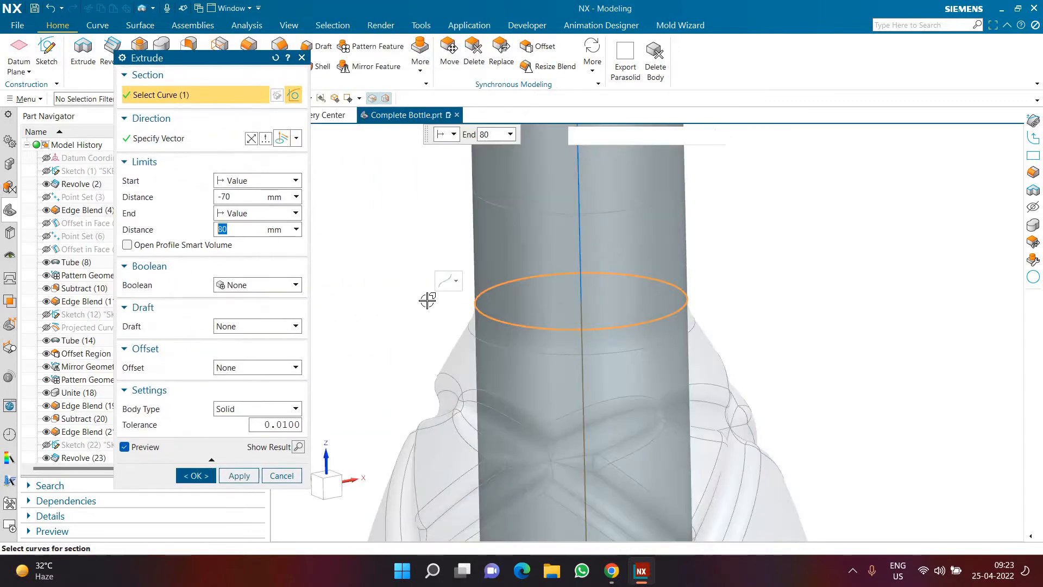
click(247, 196)
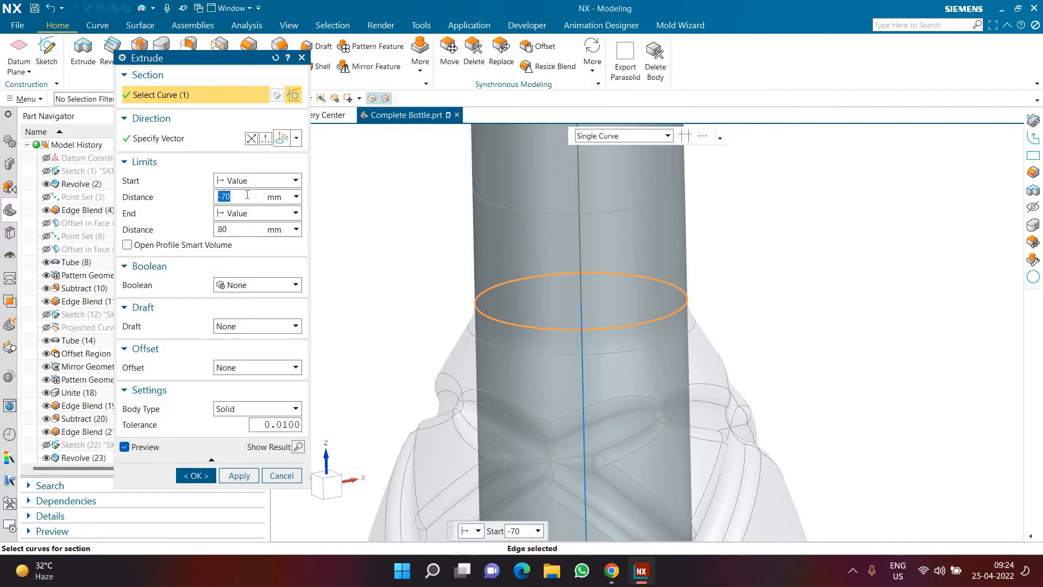
text(0)
key(Return)
click(232, 228)
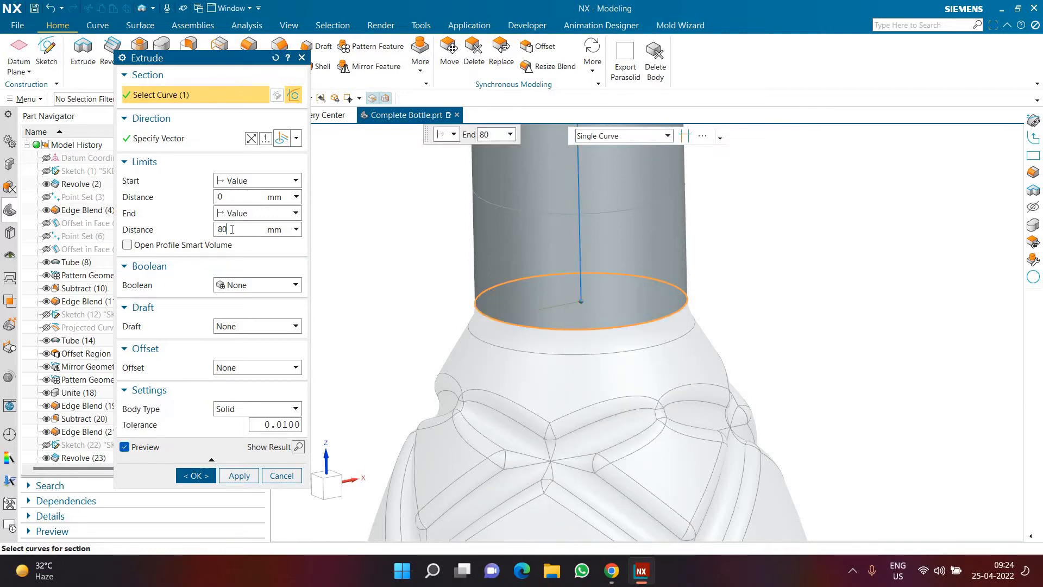
text(2)
key(Return)
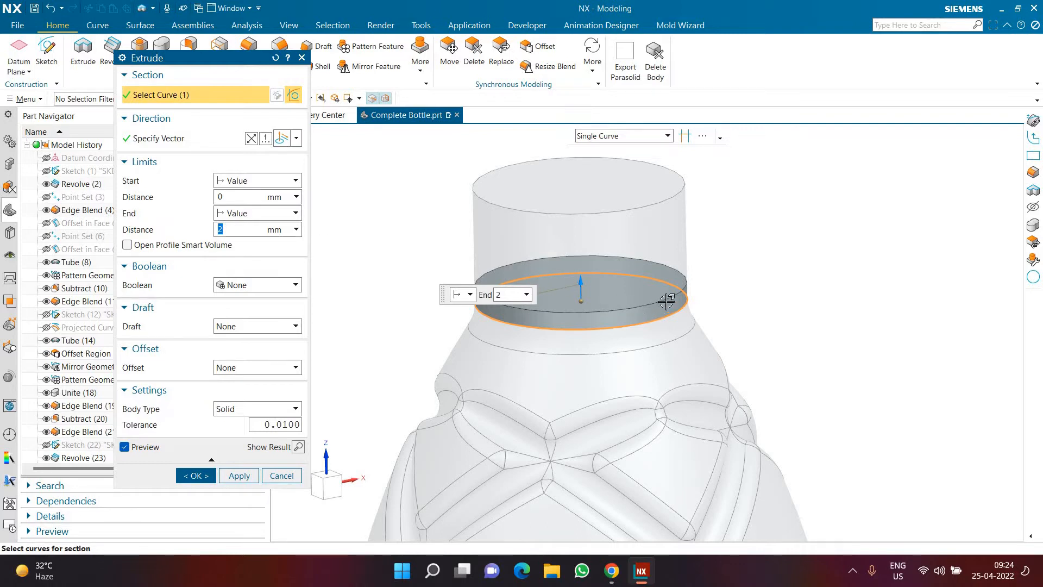
Give the neck ring extrusion a single-sided offset of 2 mm
click(246, 368)
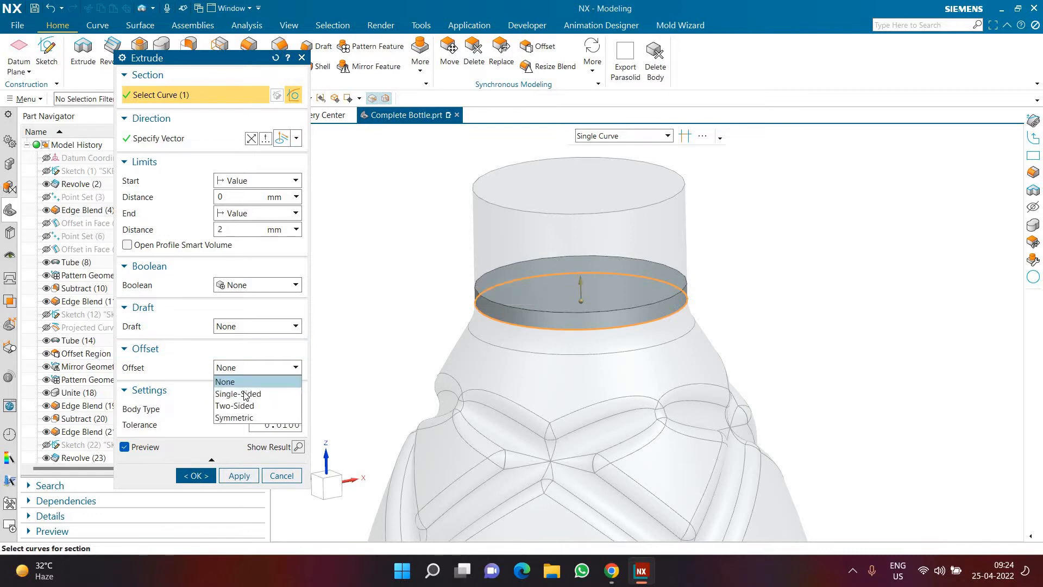
click(236, 389)
click(234, 385)
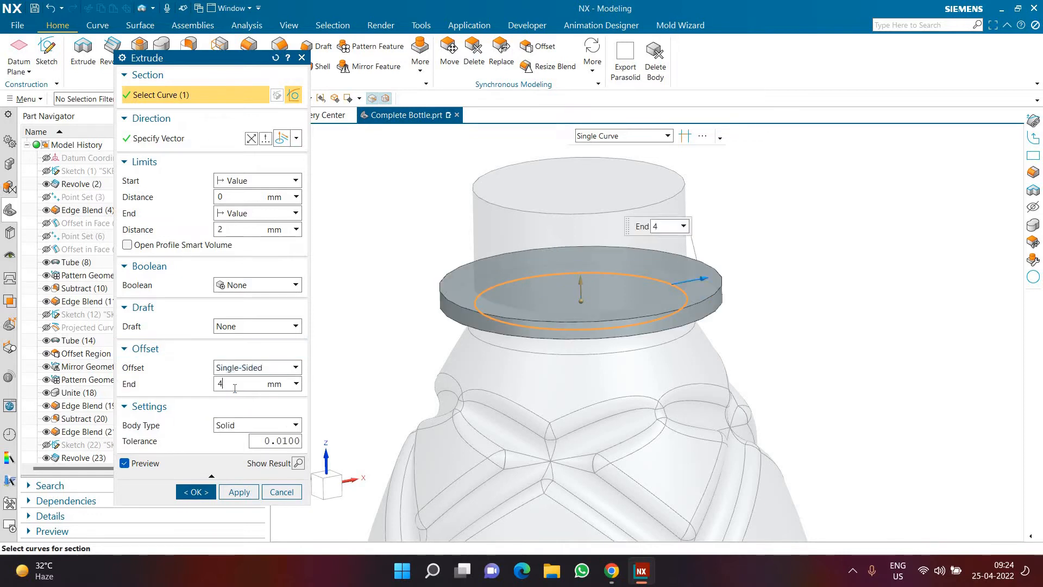
text(3)
key(Return)
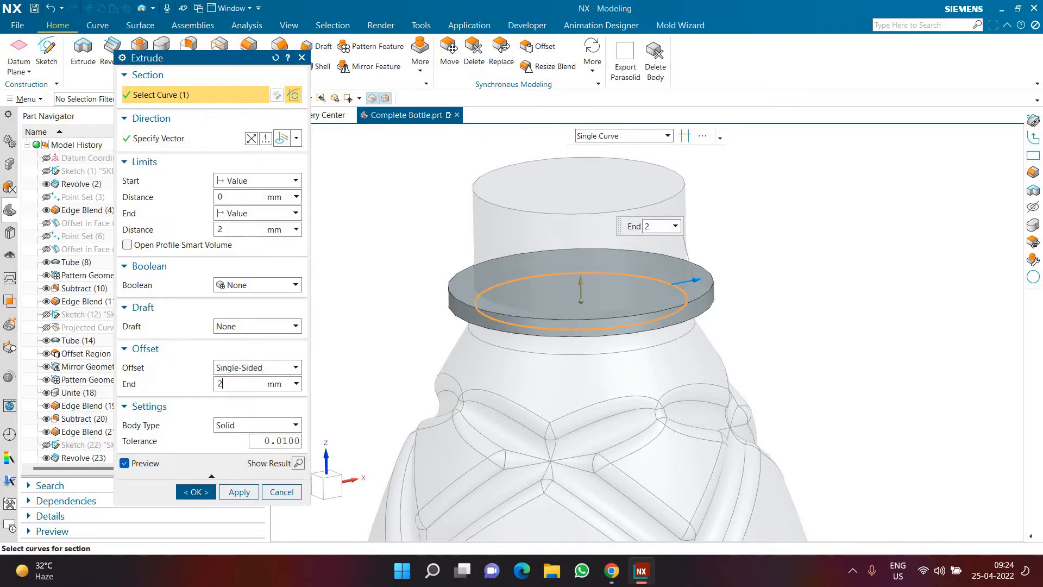
text(2)
key(Return)
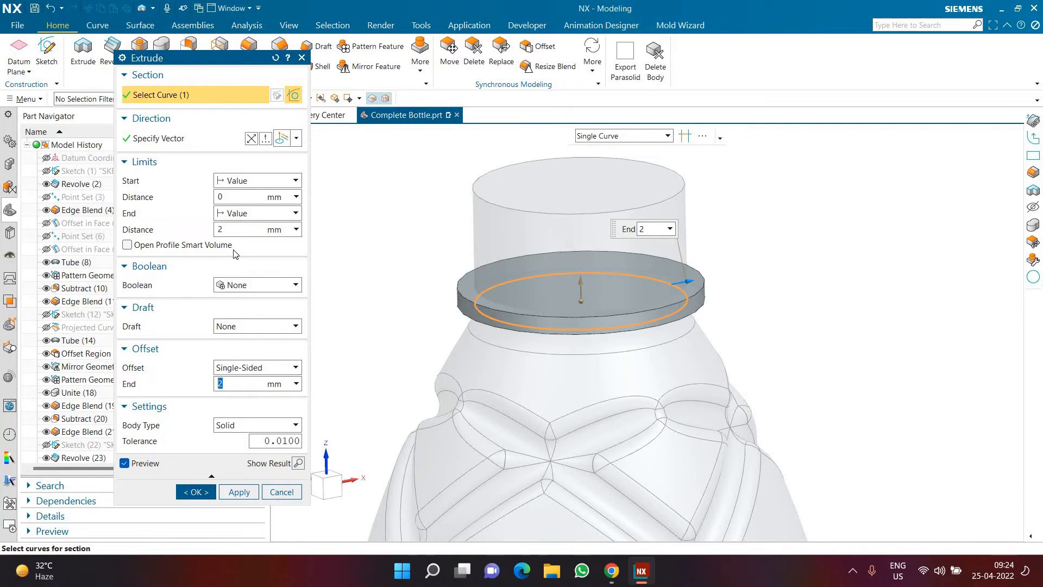
Set the ring's limits from 1 mm to 2.5 mm and create it united with the bottle body
click(233, 198)
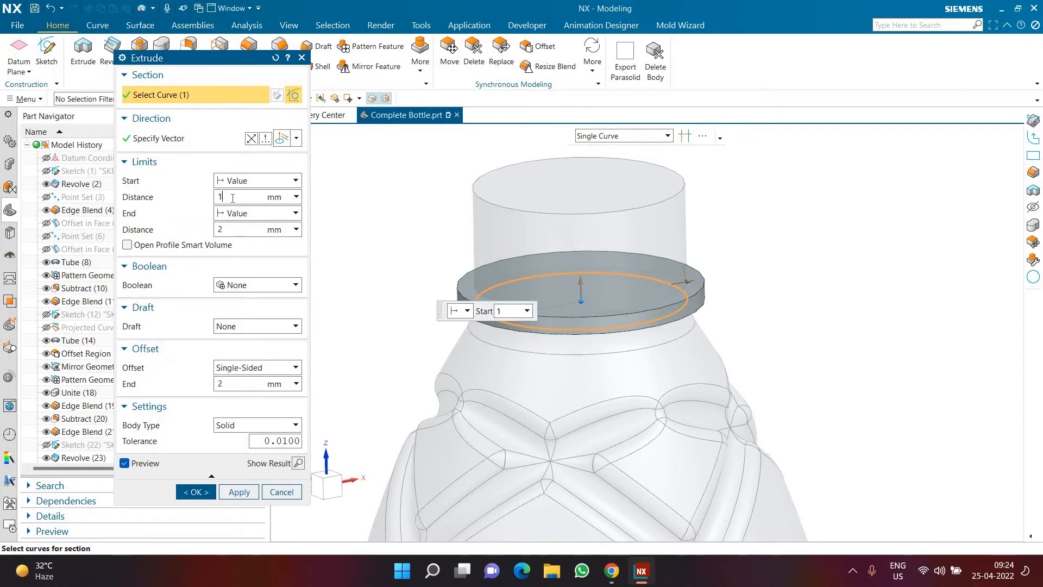
key(Return)
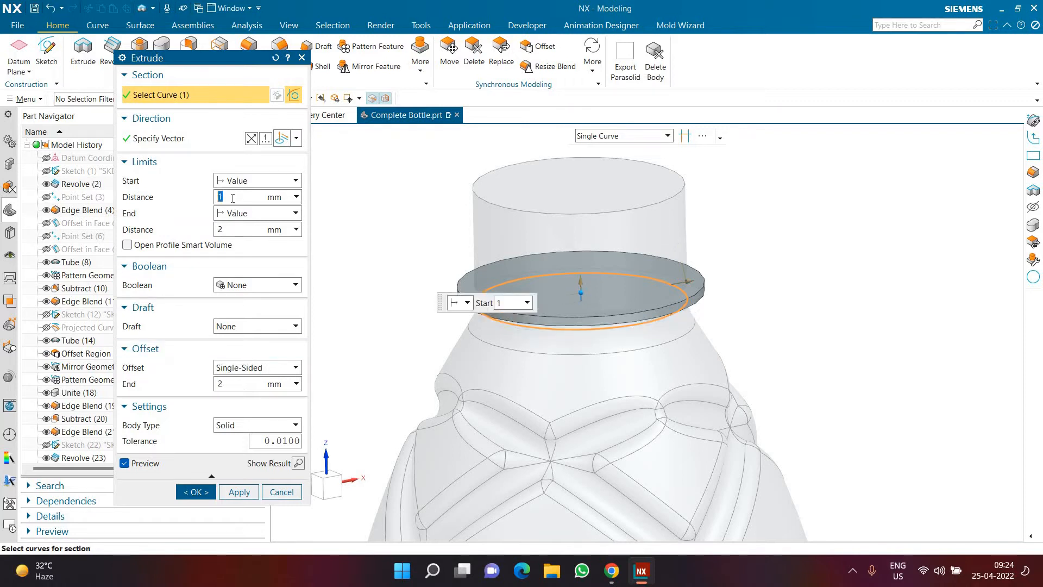
click(233, 232)
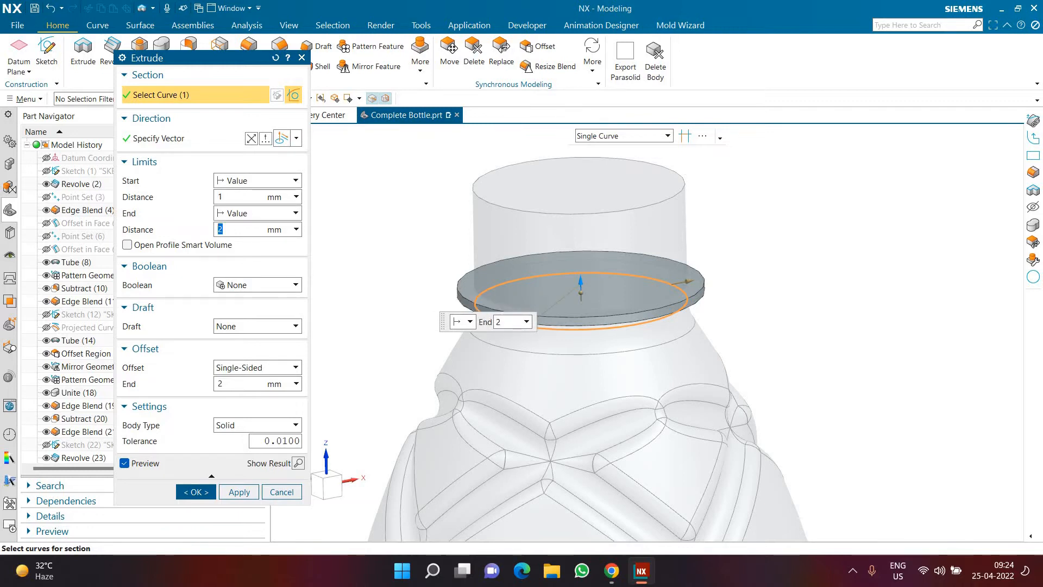
key(Return)
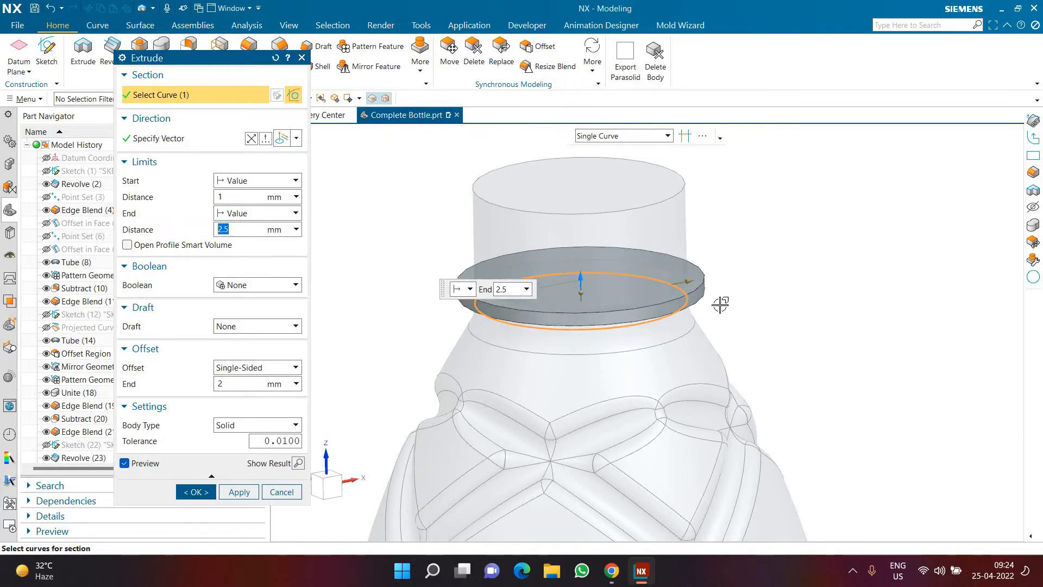
click(258, 284)
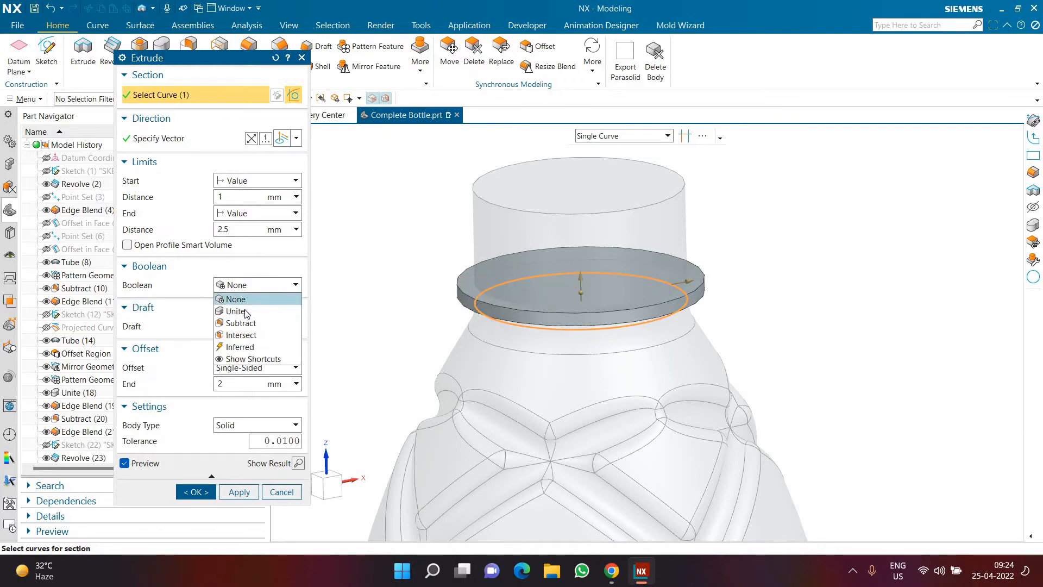
click(247, 310)
middle_click(472, 383)
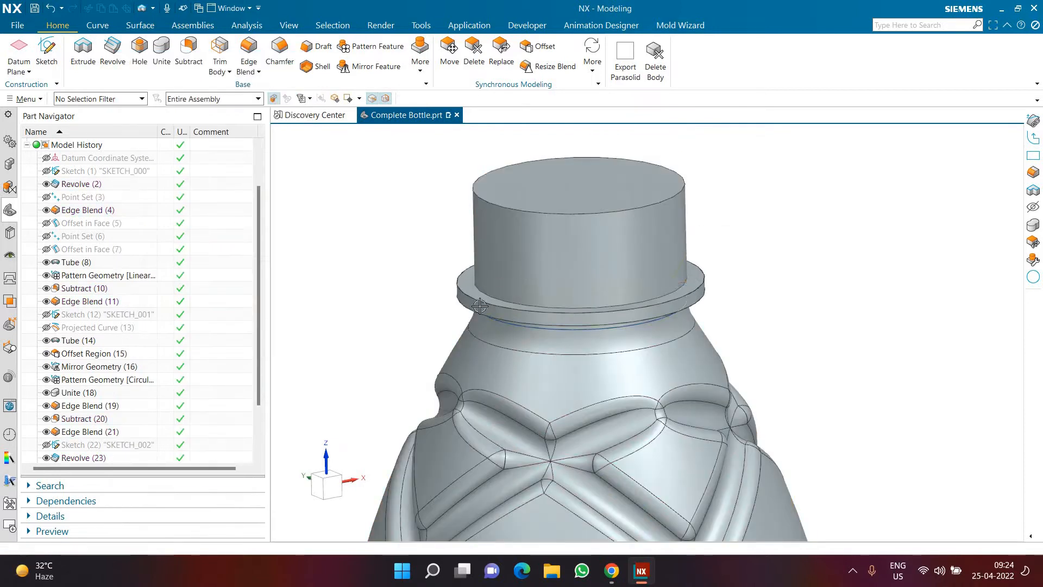
Start Edit Cross Section and select the top, outer and underside faces of the neck ring
middle_drag(399, 255, 622, 266)
scroll(622, 266, up, 3)
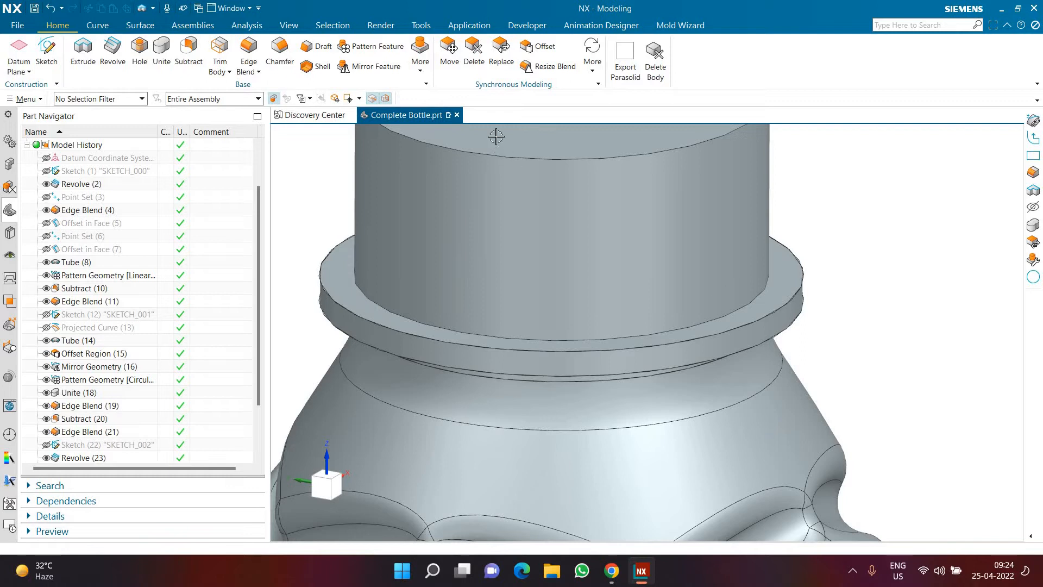
scroll(810, 236, down, 3)
scroll(810, 235, up, 3)
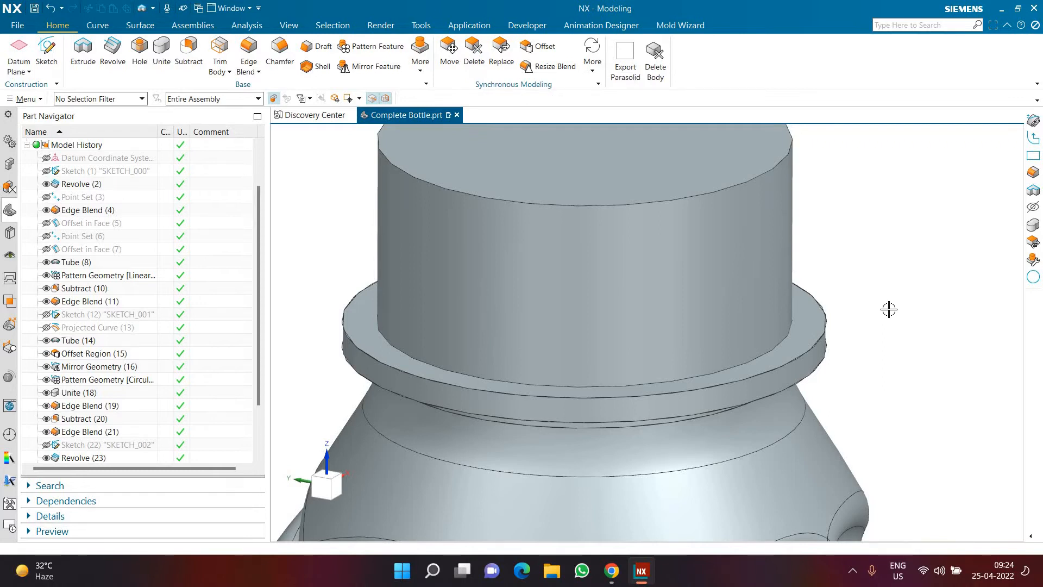
click(594, 68)
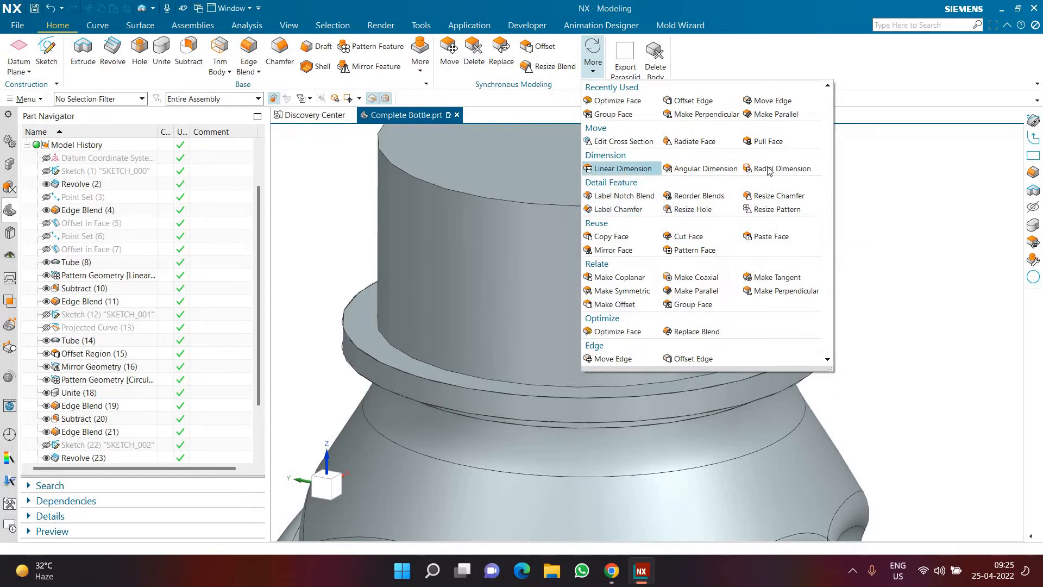
click(622, 142)
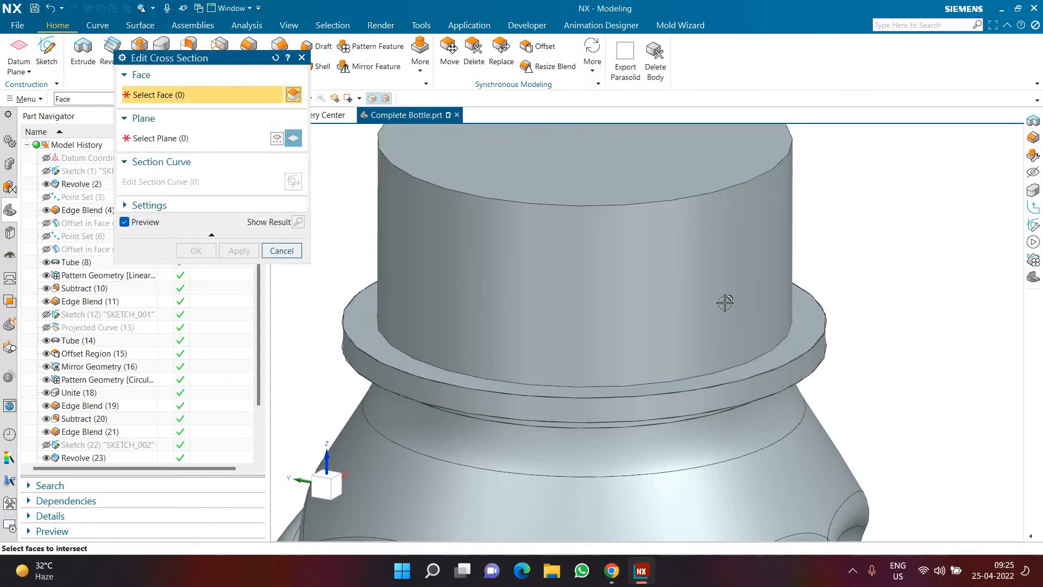
scroll(652, 278, down, 2)
scroll(652, 279, down, 2)
scroll(603, 154, up, 2)
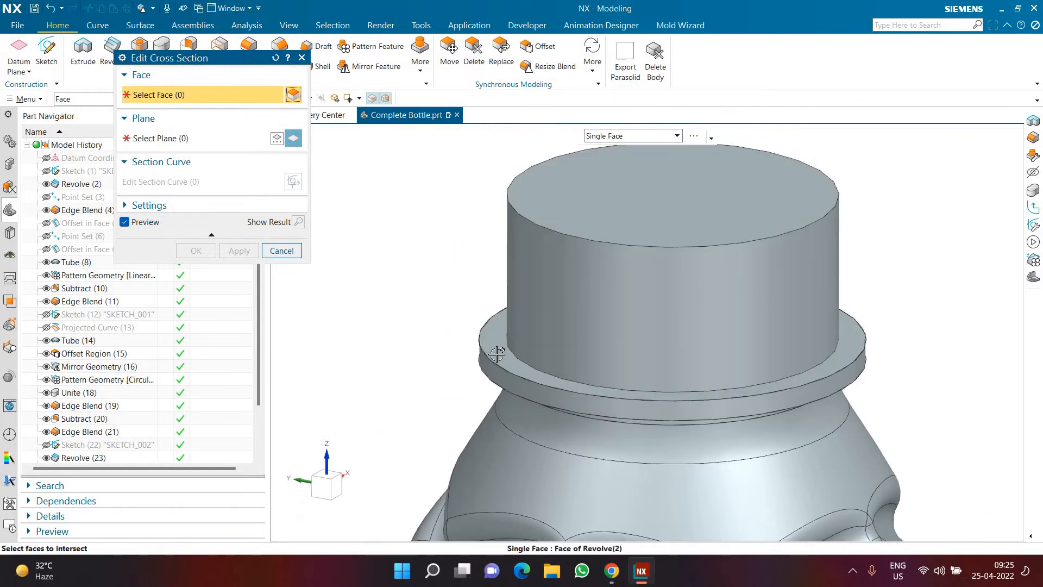
click(493, 364)
click(481, 348)
middle_drag(447, 305, 195, 275)
click(492, 380)
middle_click(511, 276)
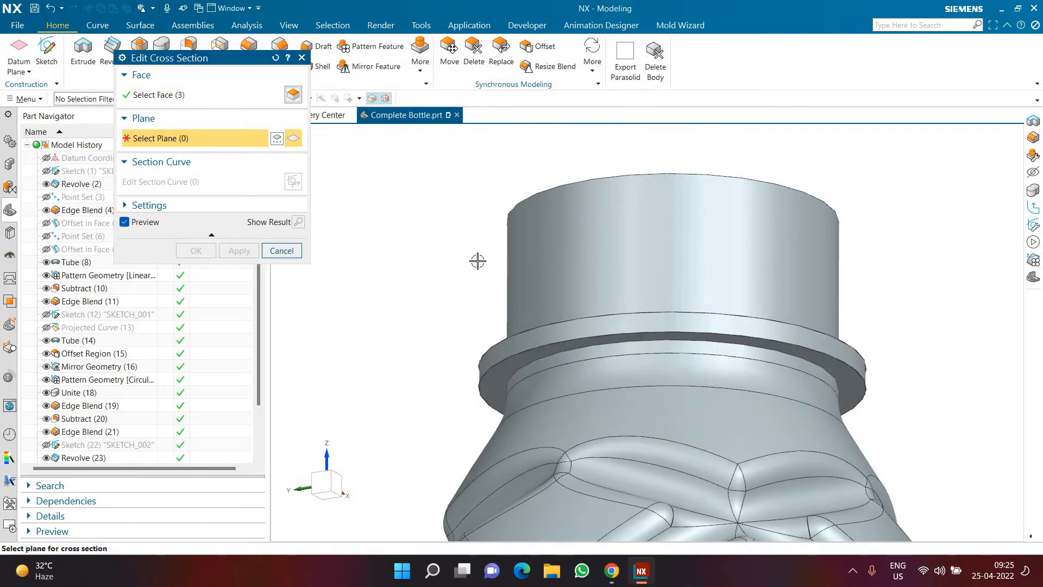
Show the datum coordinate system, choose its YZ plane as the section plane and open the section curves for editing
scroll(478, 260, down, 5)
scroll(512, 396, up, 3)
scroll(44, 215, up, 2)
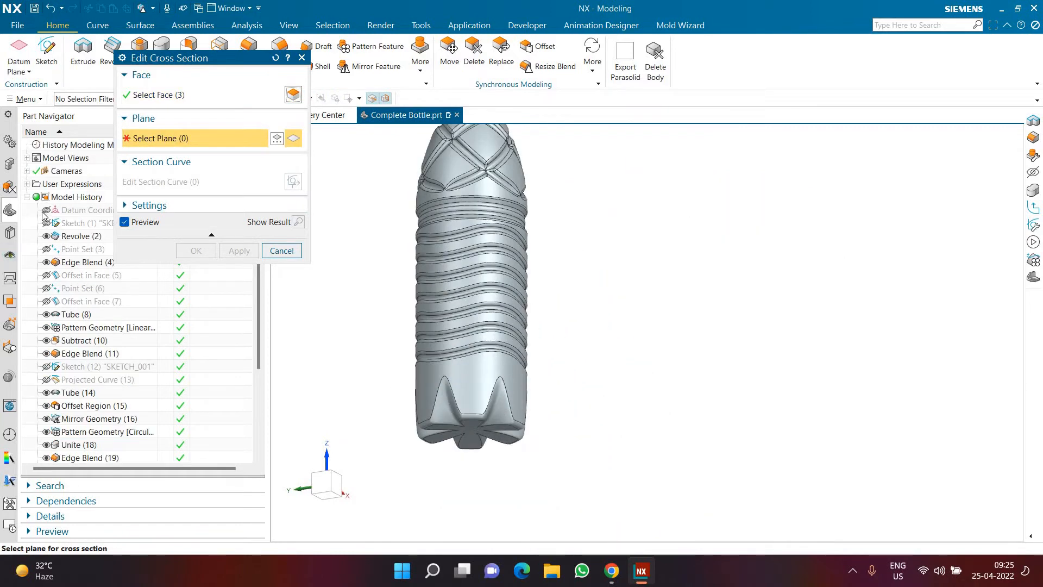
click(46, 211)
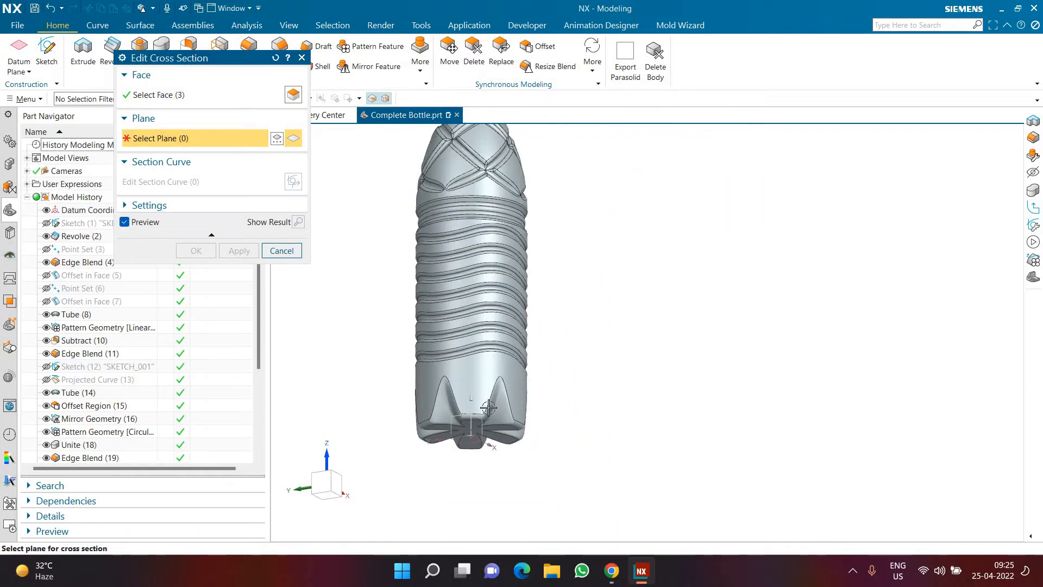
click(457, 413)
scroll(630, 445, down, 2)
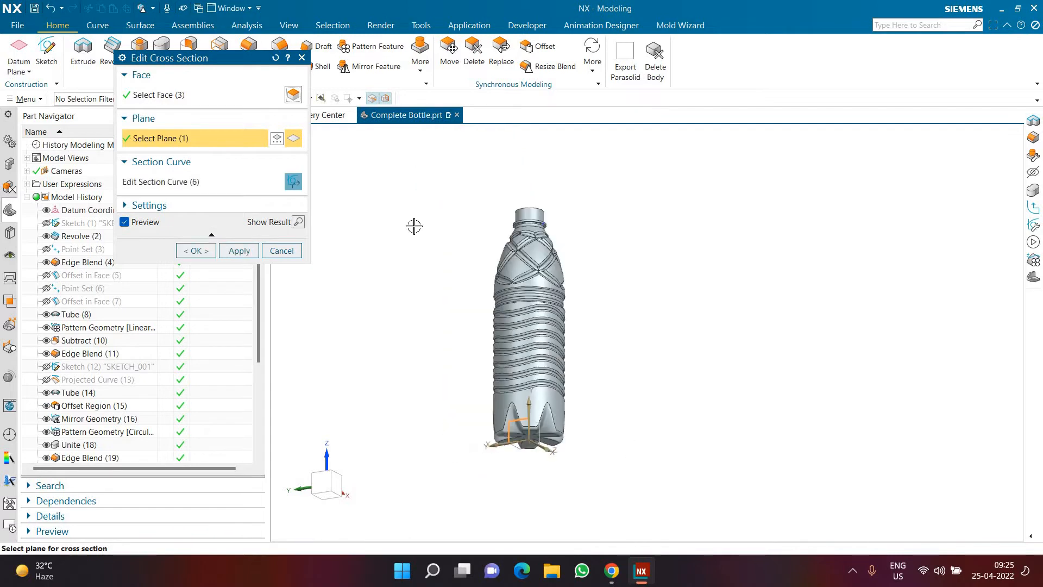
scroll(414, 226, up, 3)
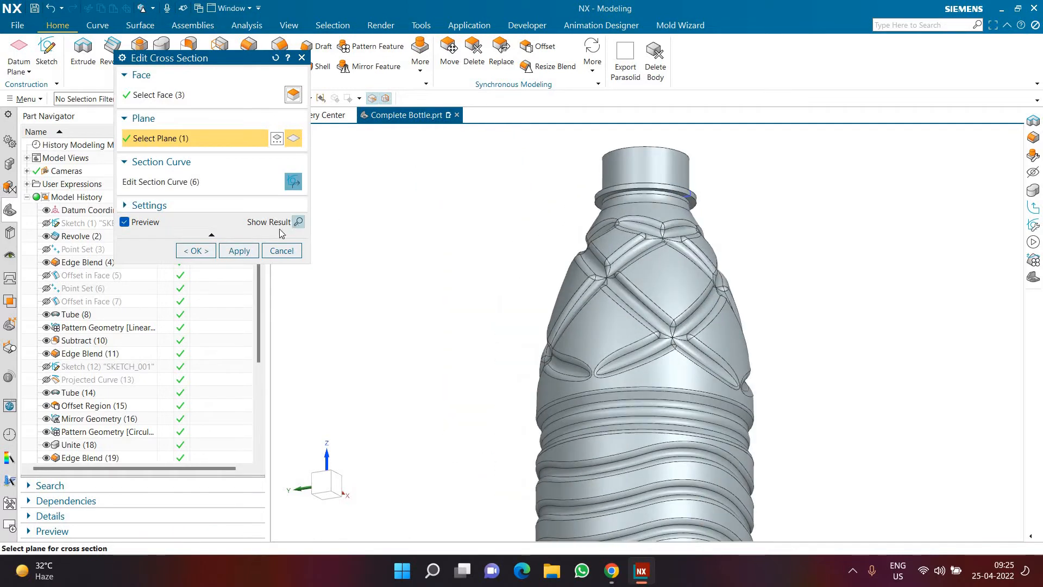
click(292, 184)
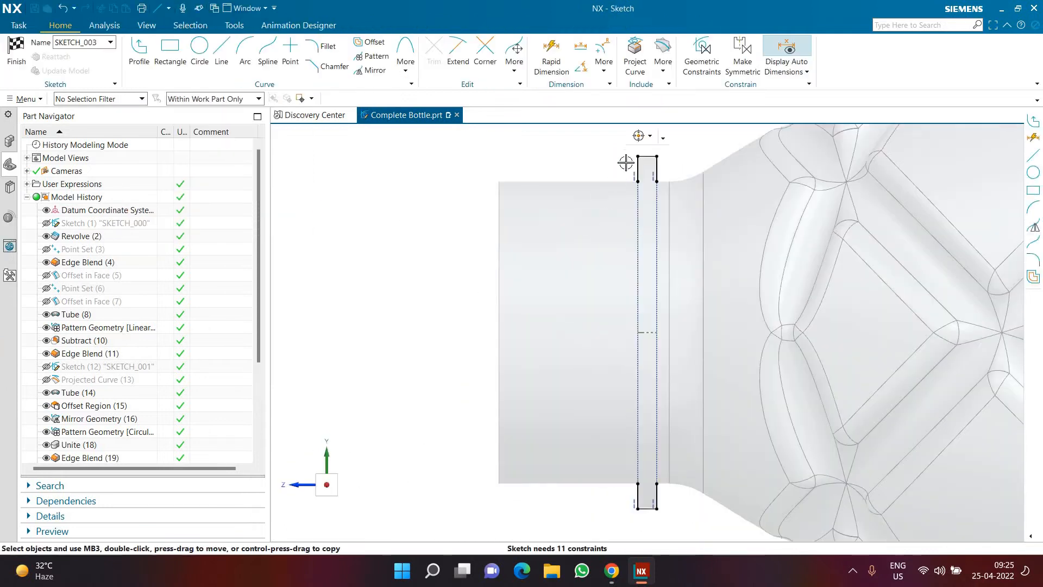
Try moving the outer corner of the ring's section profile slightly inward, and undo the move
scroll(626, 163, up, 8)
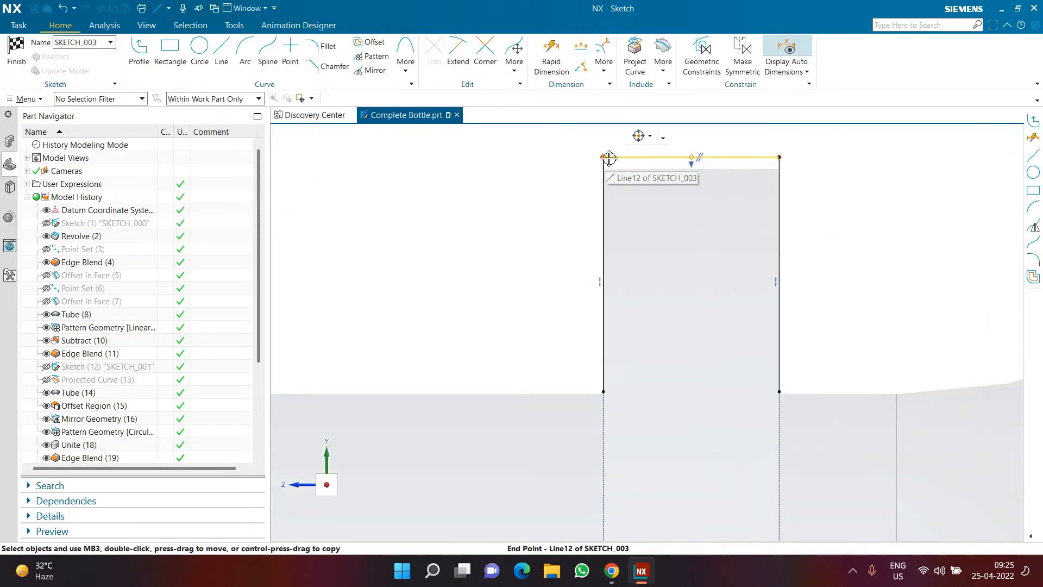
drag(610, 158, 610, 159)
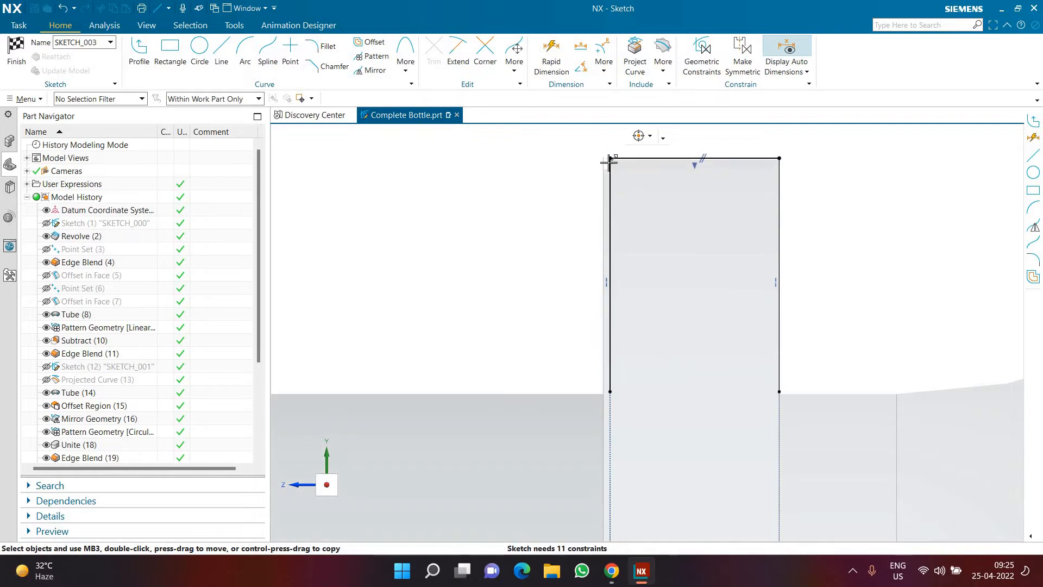
key(ctrl+z)
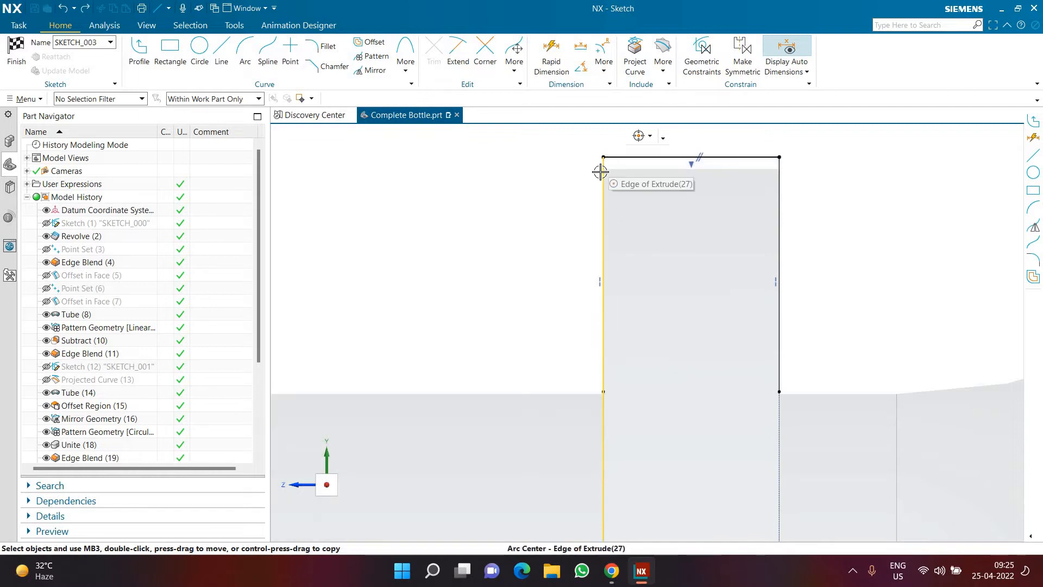
Fix both inner endpoints of the ring's section profile where it meets the neck
scroll(582, 219, down, 8)
scroll(581, 397, up, 2)
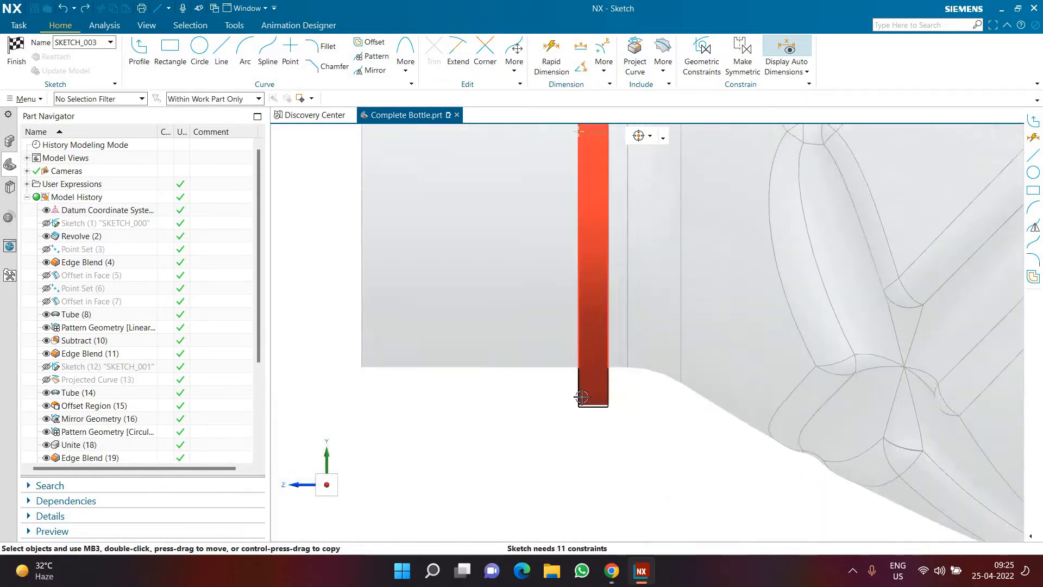
scroll(582, 397, up, 4)
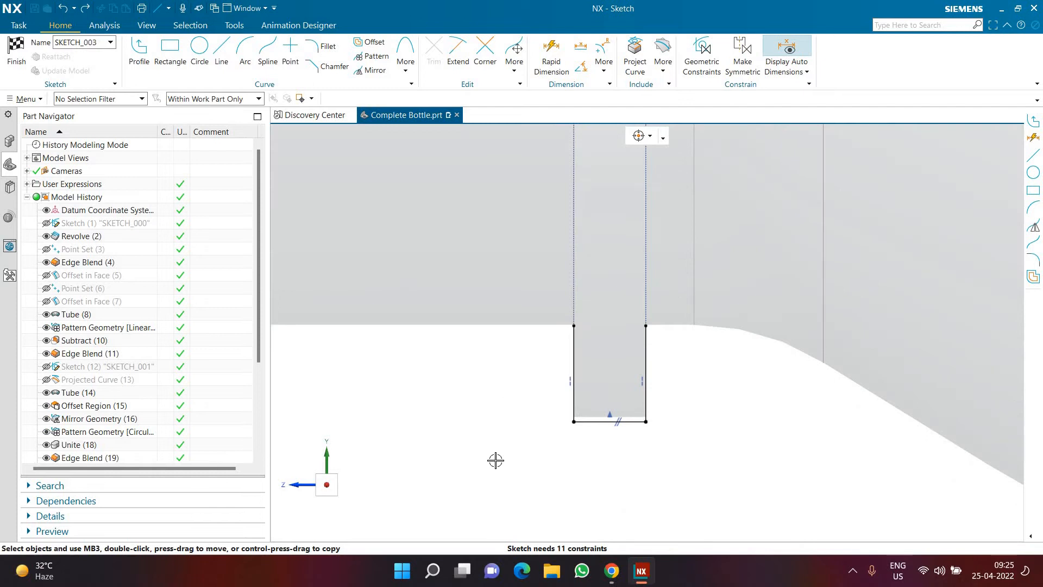
scroll(503, 288, down, 5)
scroll(526, 218, up, 5)
scroll(508, 281, up, 3)
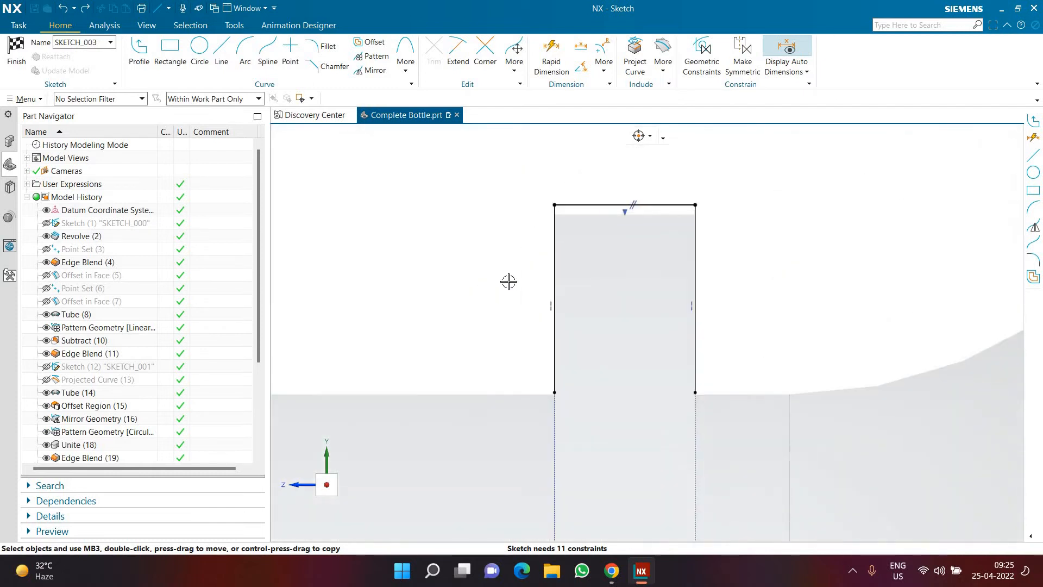
click(554, 392)
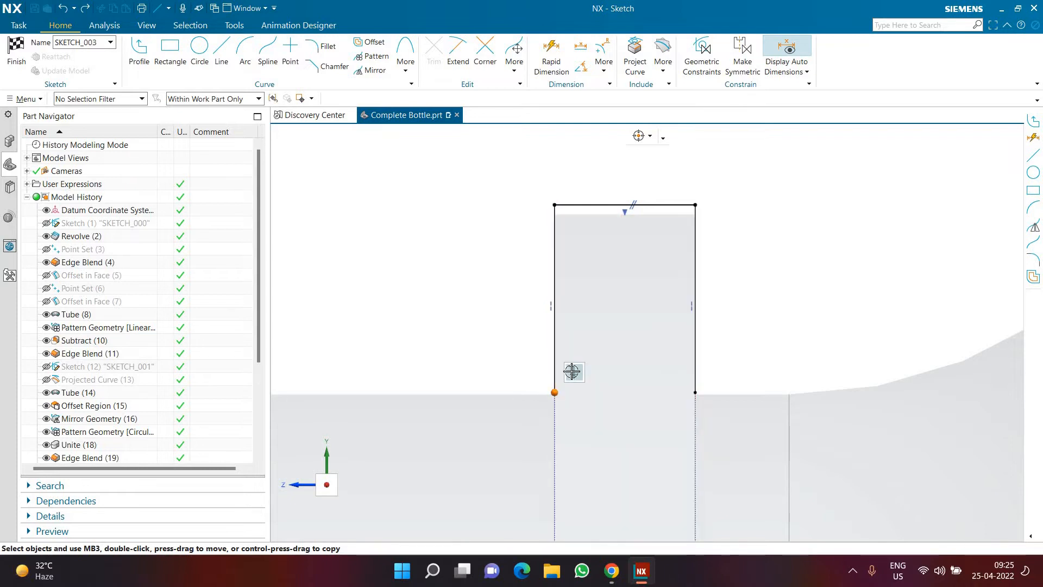
click(573, 392)
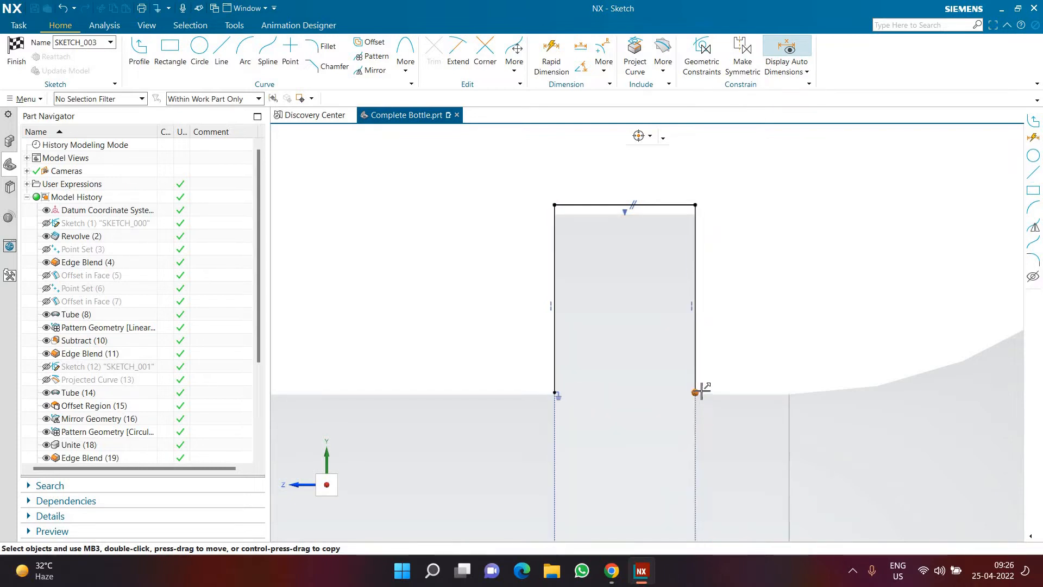
click(697, 392)
click(717, 370)
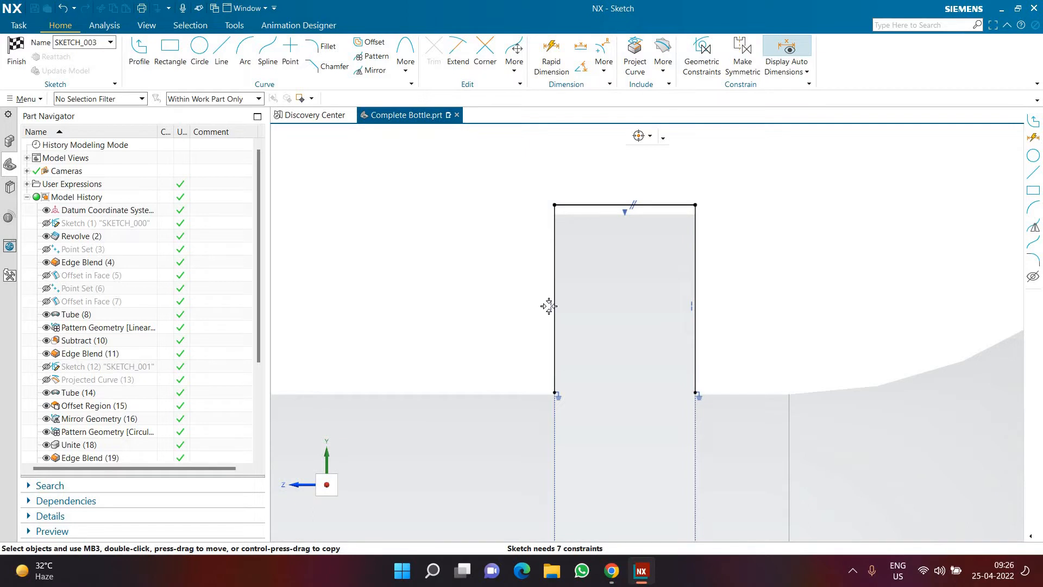
Delete the collinear constraint on the section's upper-face line and move its outer corner inward so the line slants
click(510, 311)
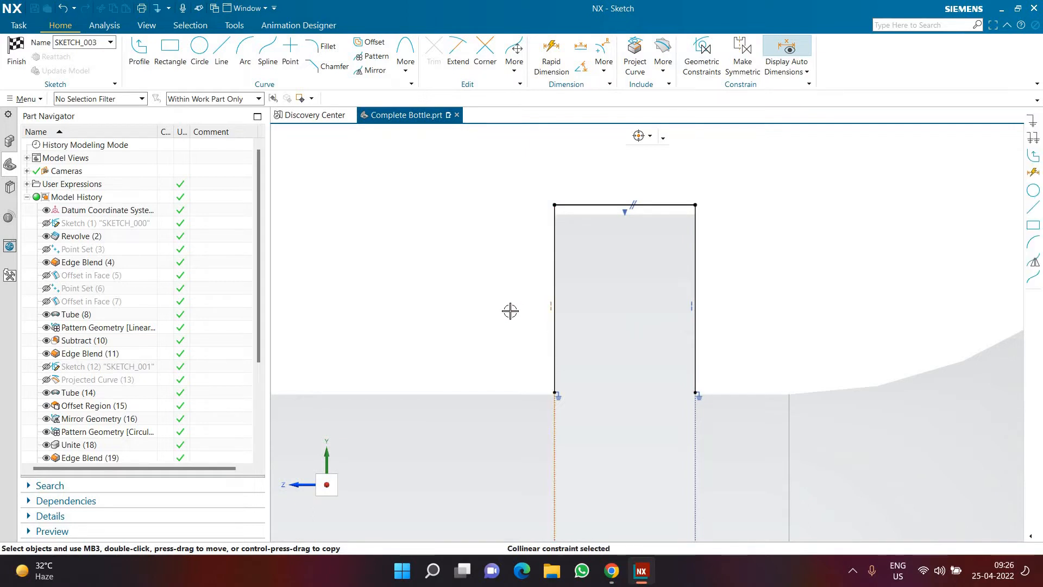
key(Delete)
drag(560, 206, 574, 205)
key(ctrl+z)
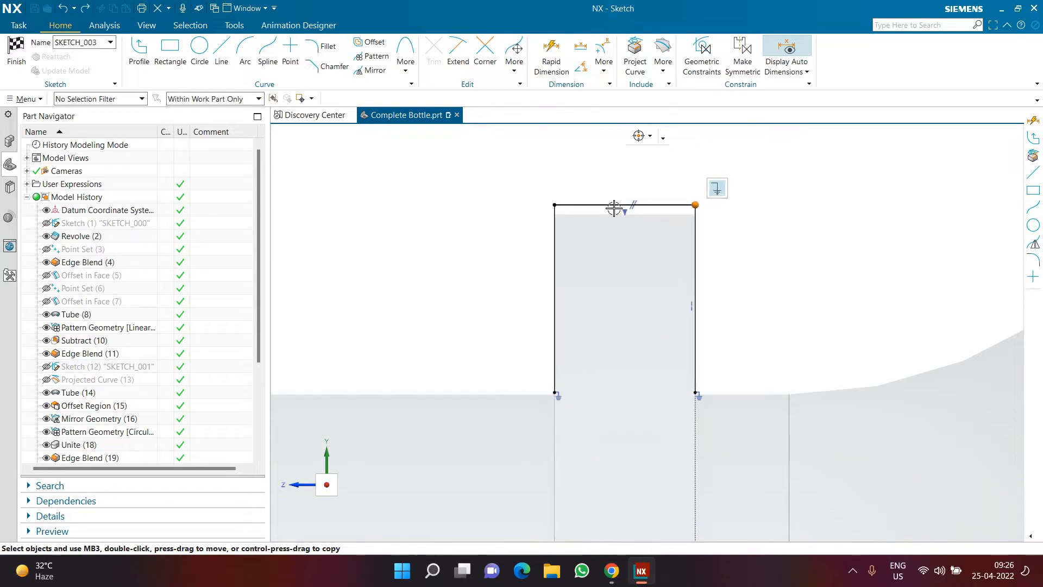
drag(567, 204, 595, 205)
scroll(525, 205, up, 5)
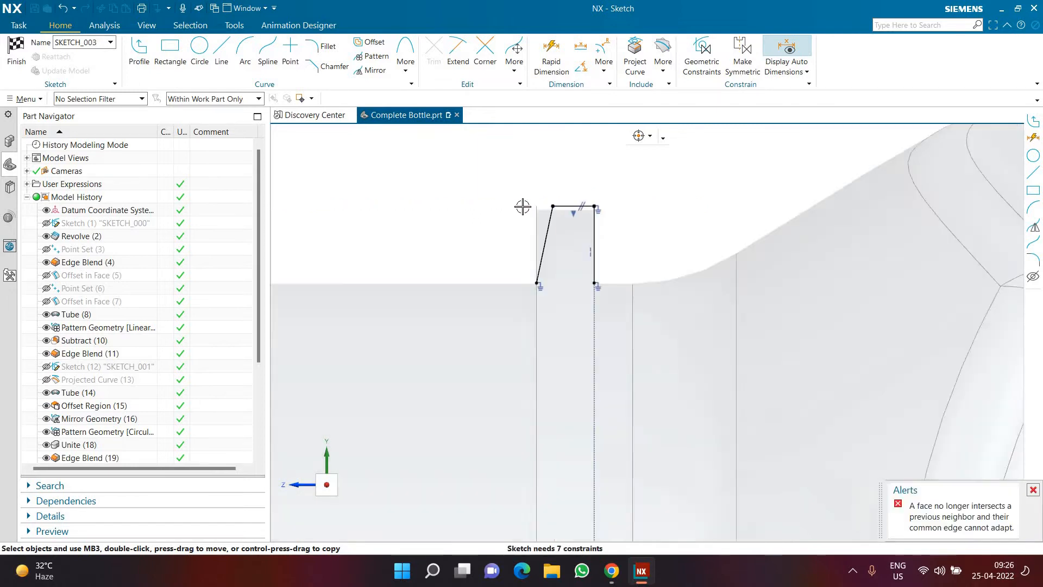
scroll(528, 199, down, 5)
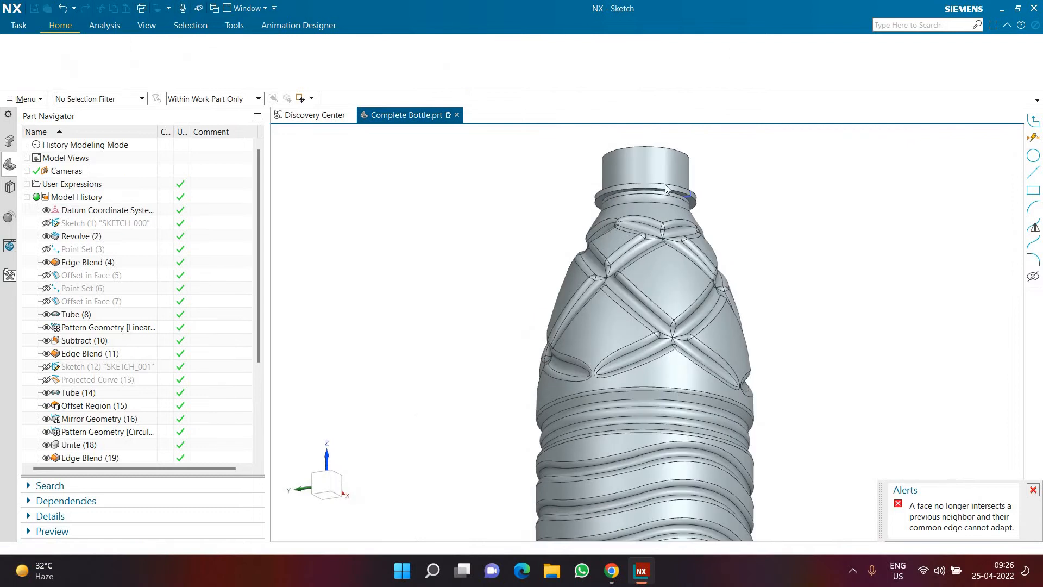
Finish the section sketch, try to show the Edit Cross Section result, and leave the command
scroll(720, 201, down, 5)
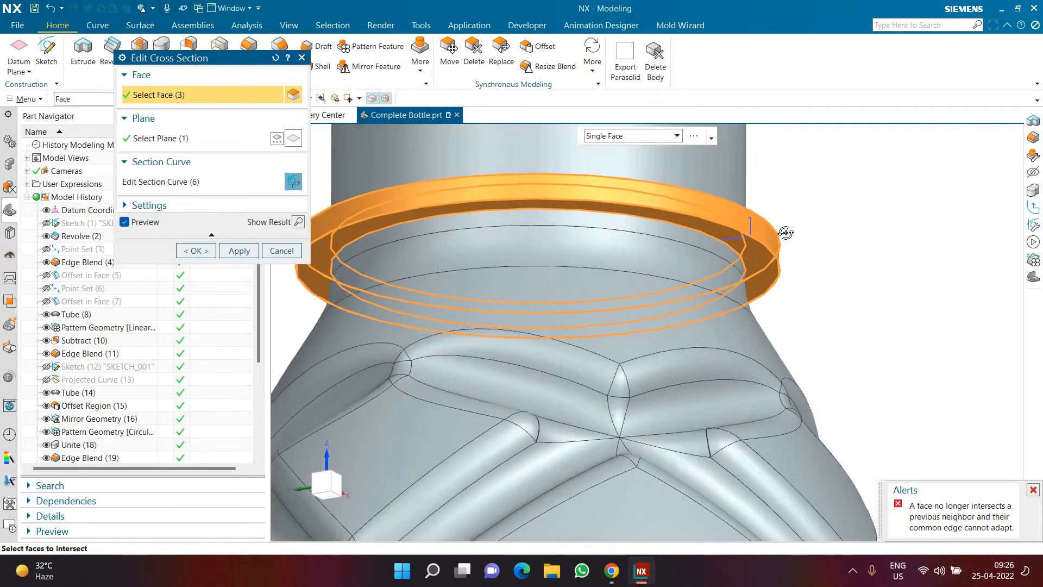
middle_drag(803, 232, 783, 201)
click(297, 221)
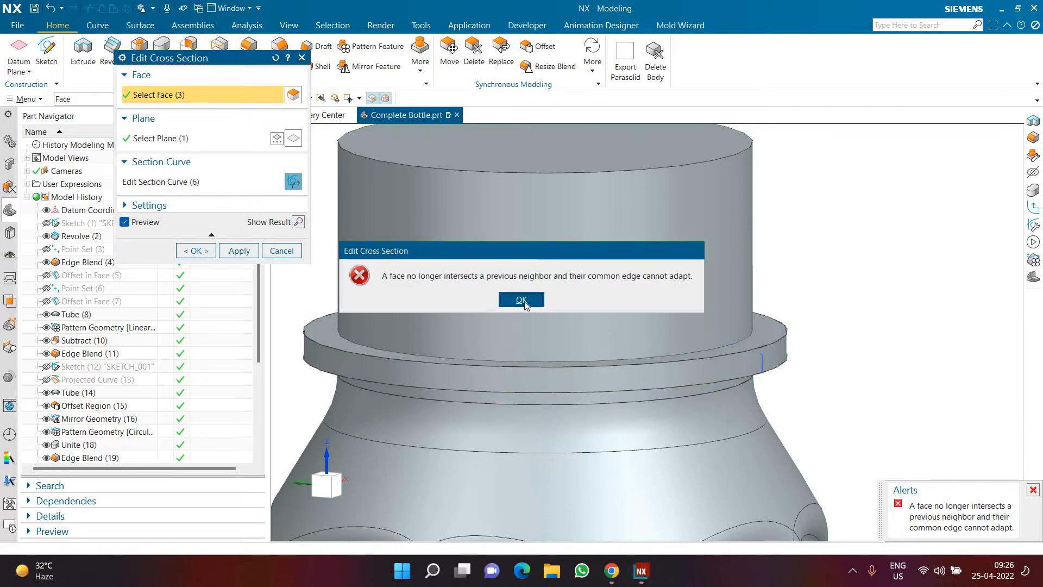
click(521, 300)
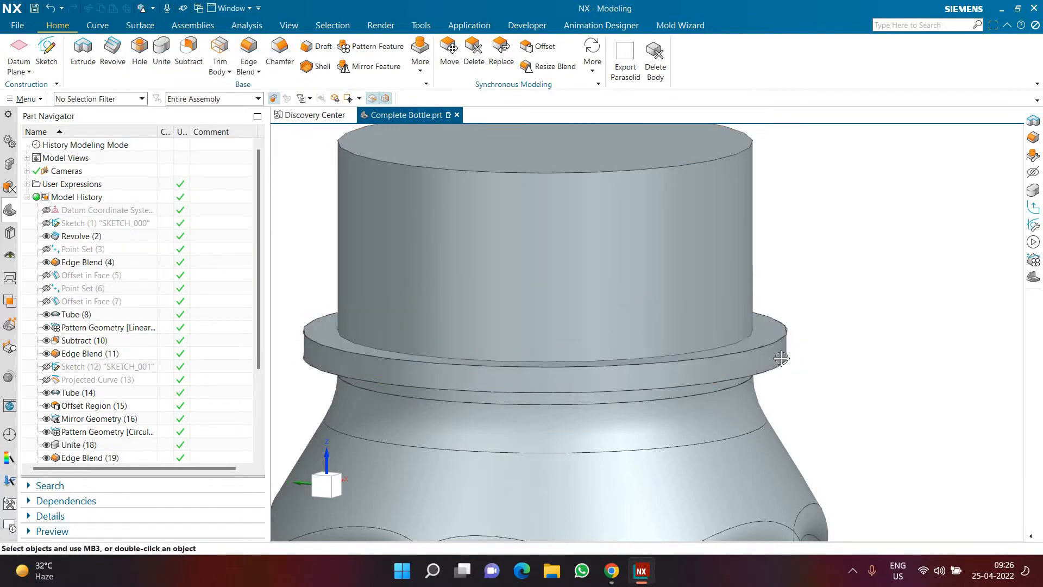
Start a Draft with reset settings, choose the Edge type and select the circular edge between the neck and the ring's top face as stationary
scroll(755, 353, up, 2)
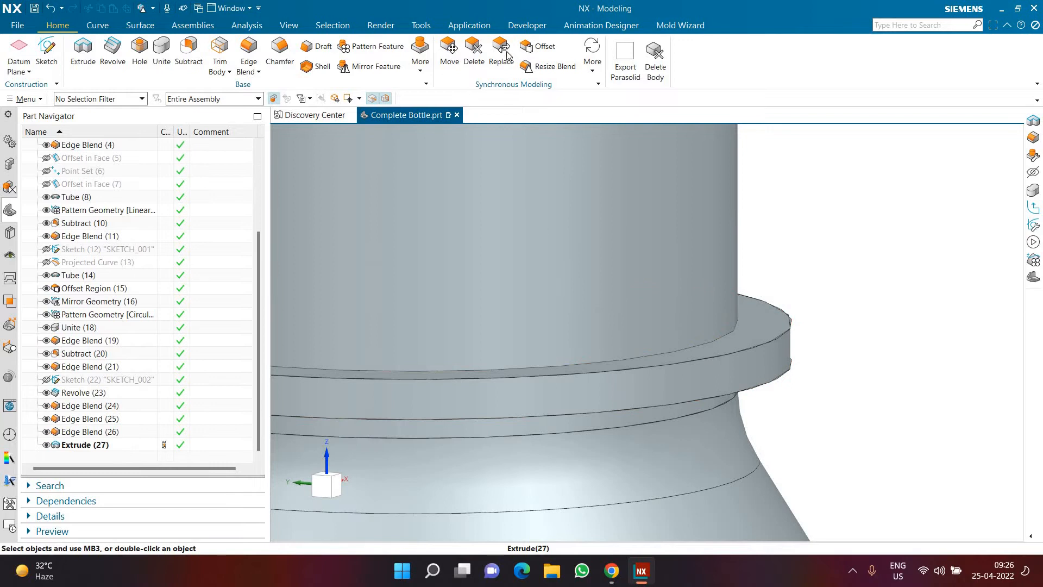
click(320, 49)
scroll(978, 419, down, 3)
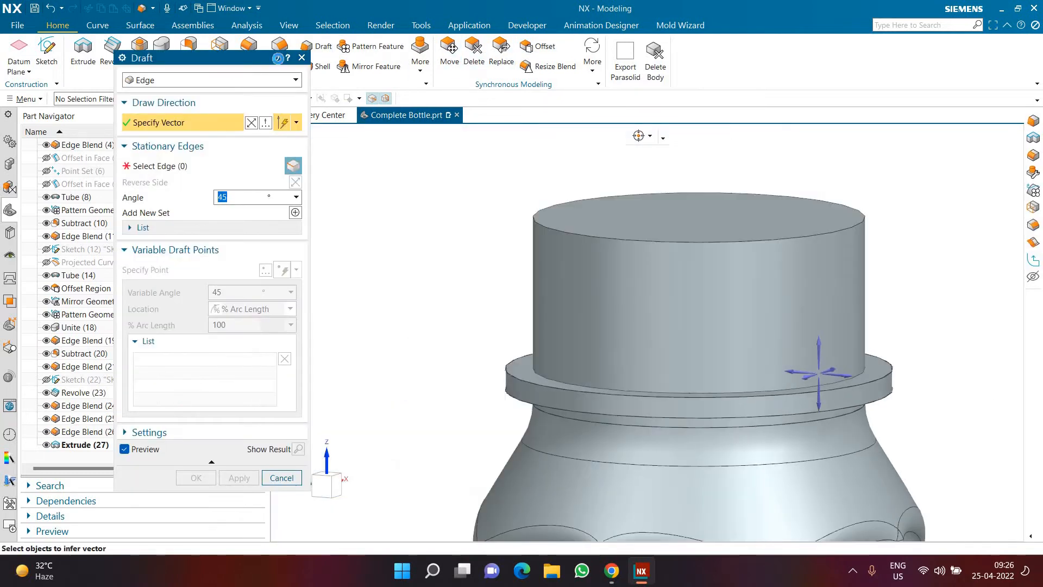
click(278, 58)
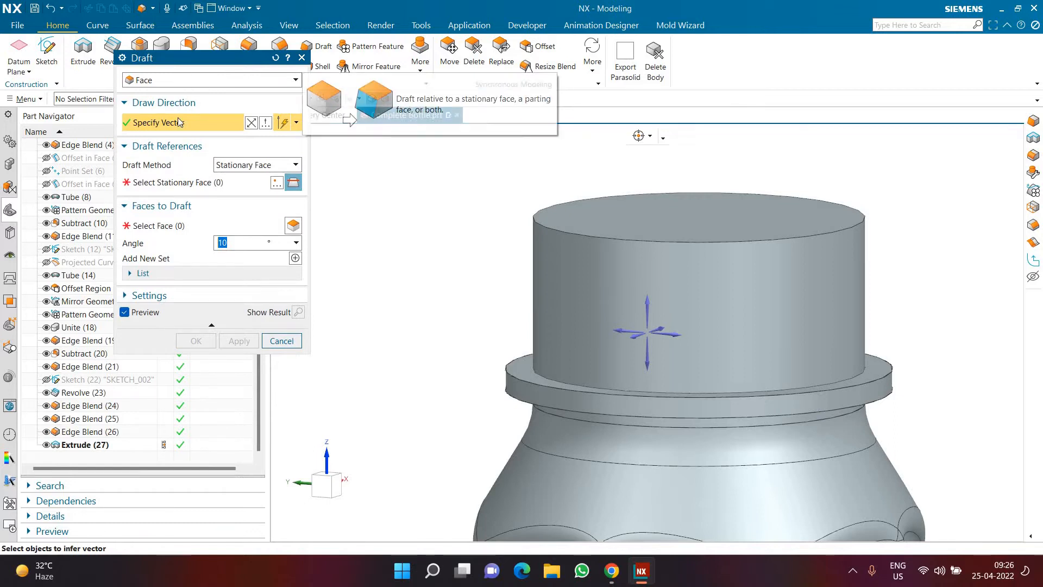
click(179, 80)
click(163, 98)
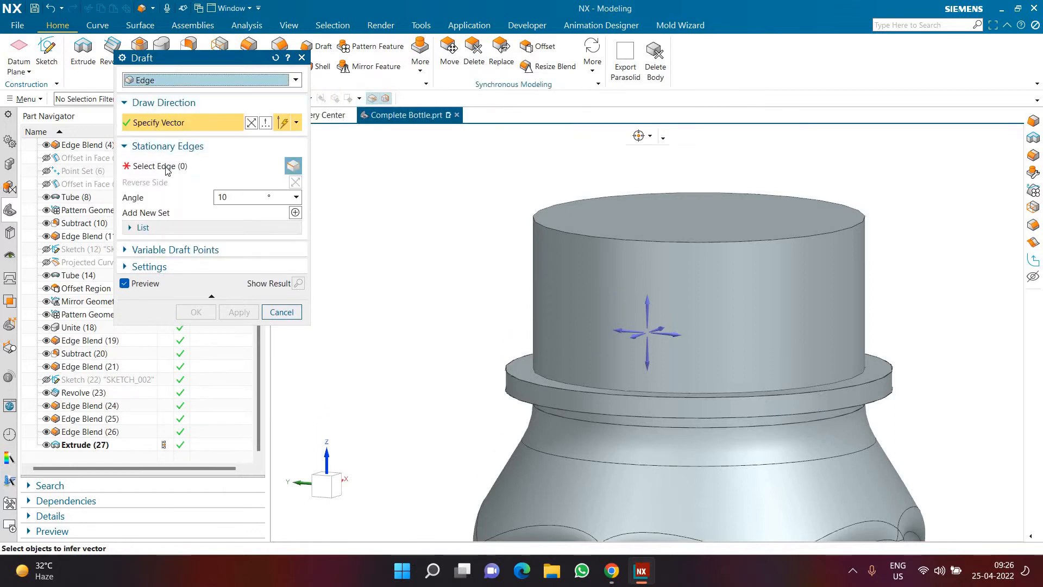
click(167, 166)
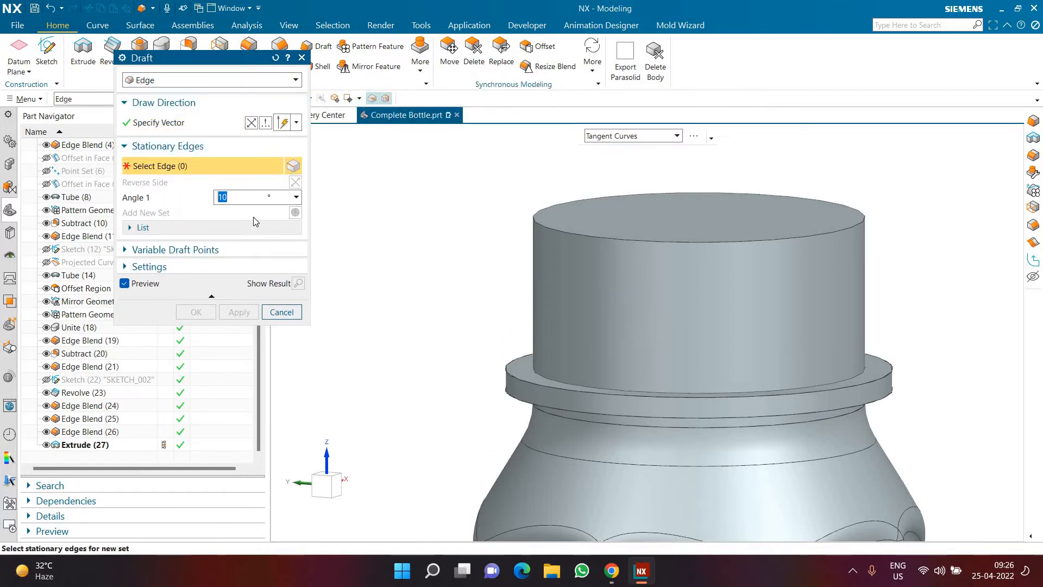
click(537, 368)
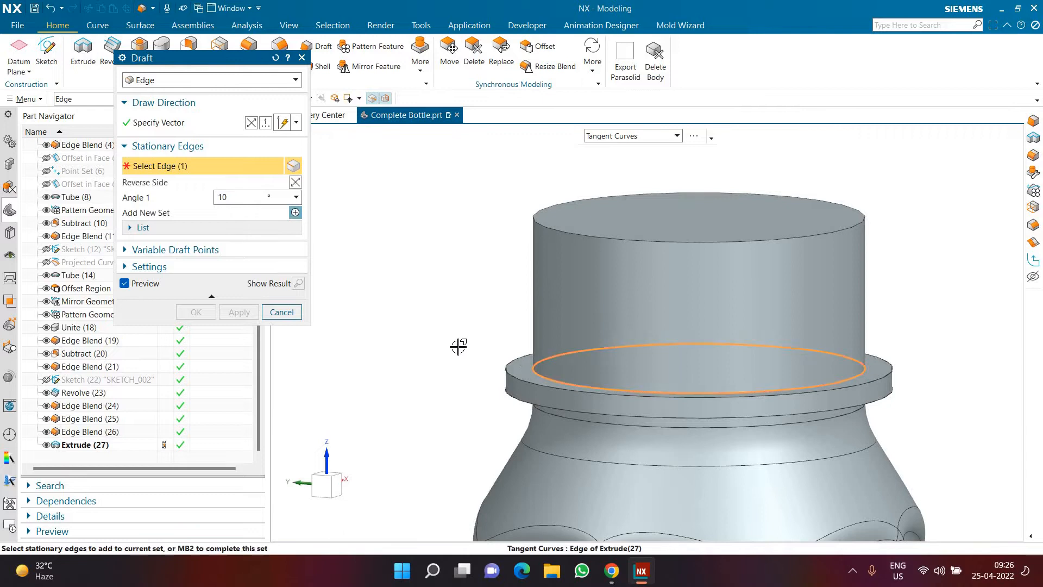
click(294, 182)
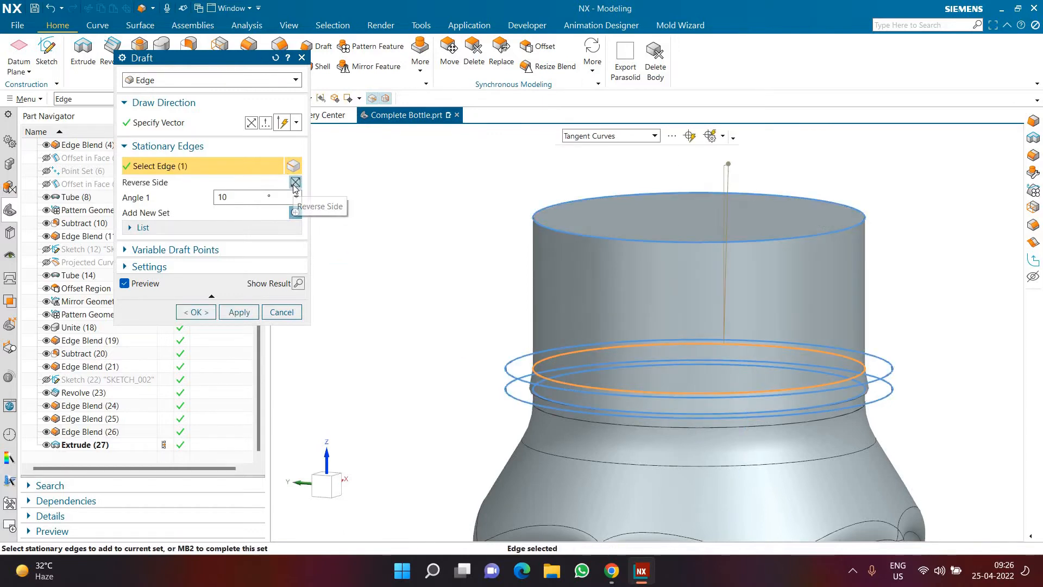
click(295, 183)
click(295, 182)
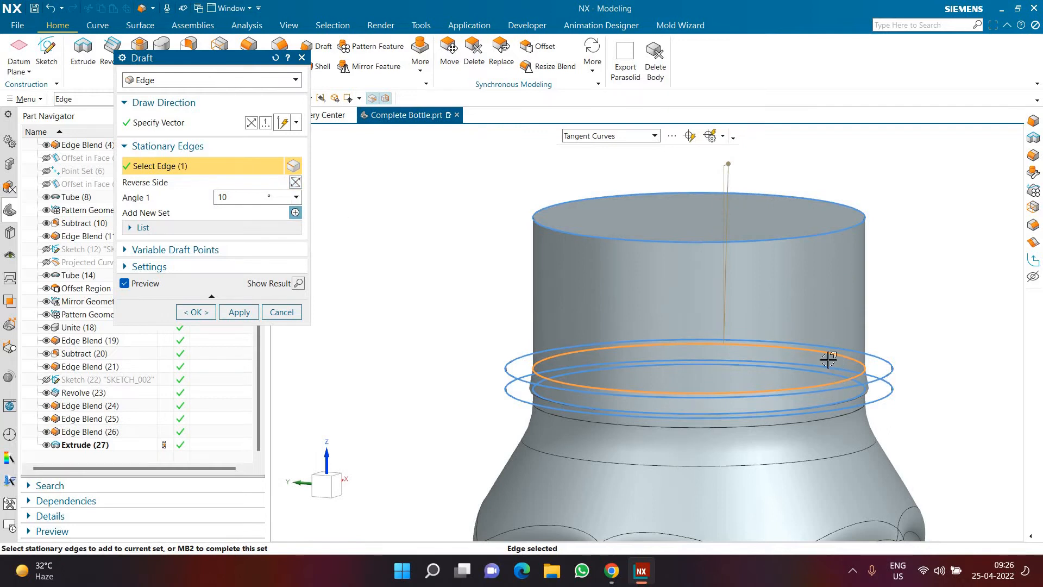
Set the draft angle to 80° and create the draft on the ring's top face
drag(732, 191, 797, 183)
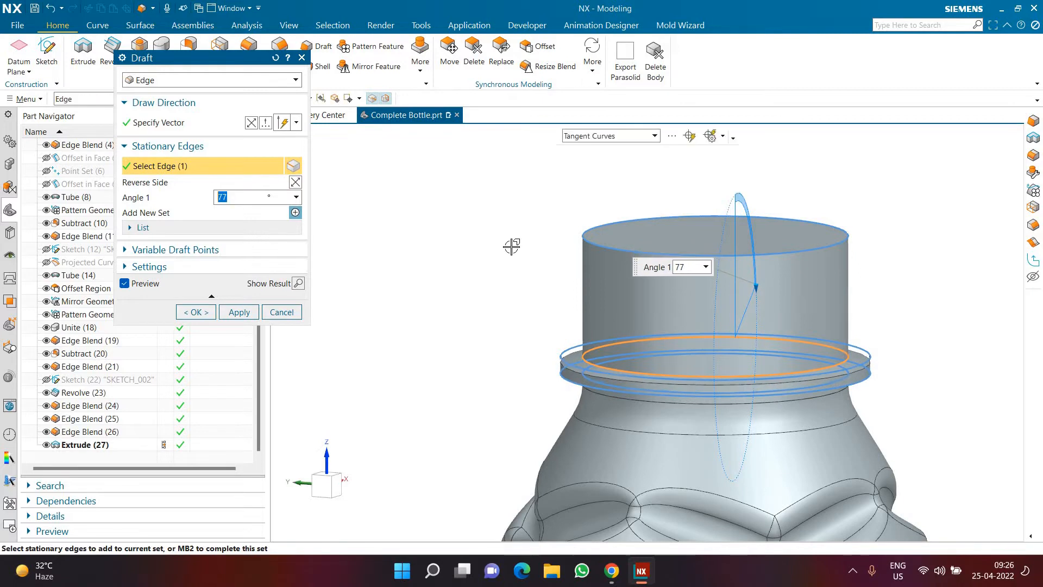
middle_drag(566, 233, 586, 268)
scroll(585, 269, down, 3)
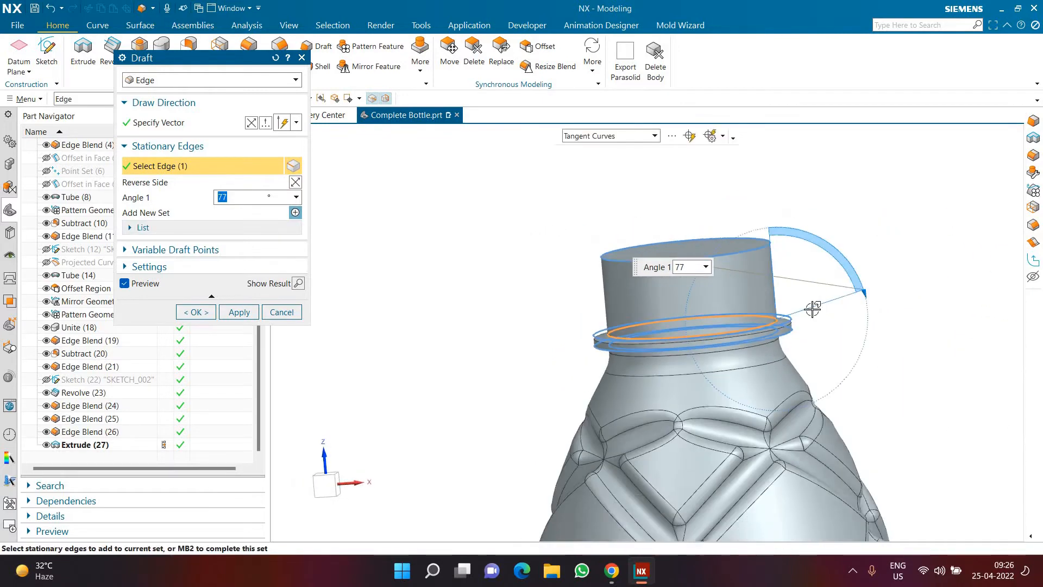
scroll(863, 389, up, 5)
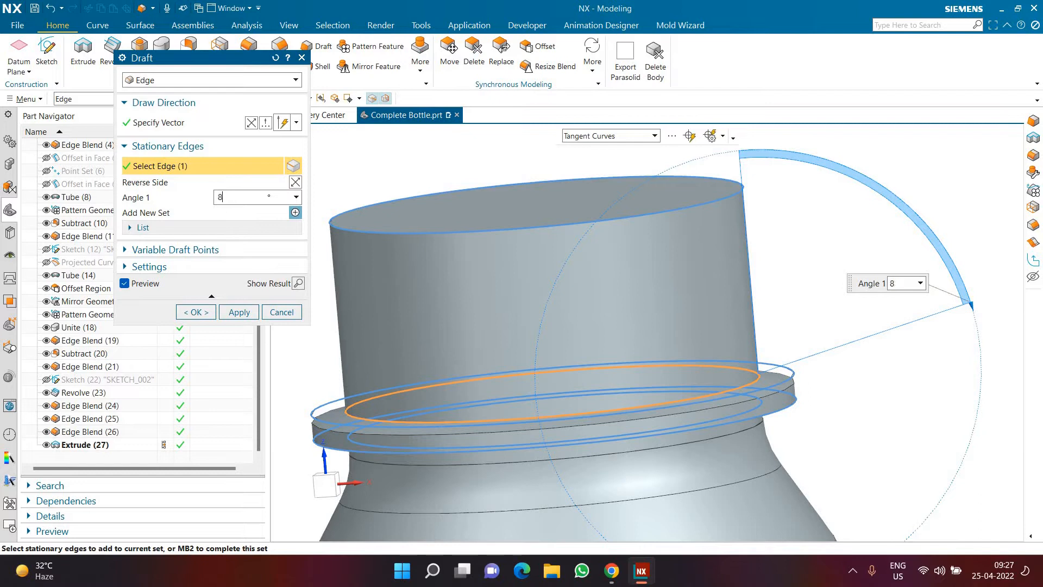
text(0)
key(Return)
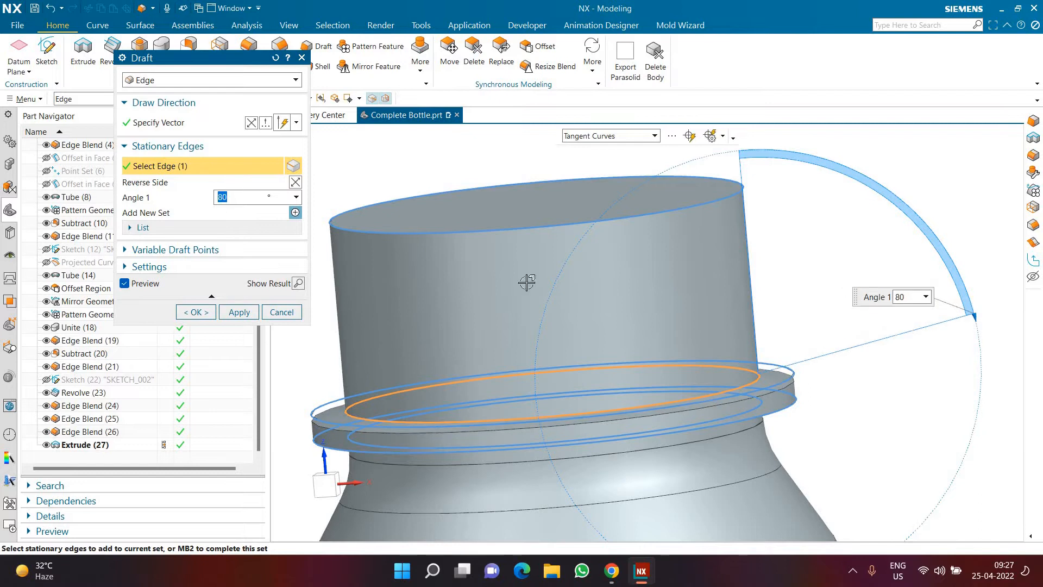
middle_drag(793, 357, 820, 353)
scroll(791, 354, down, 3)
middle_click(764, 354)
scroll(848, 345, up, 2)
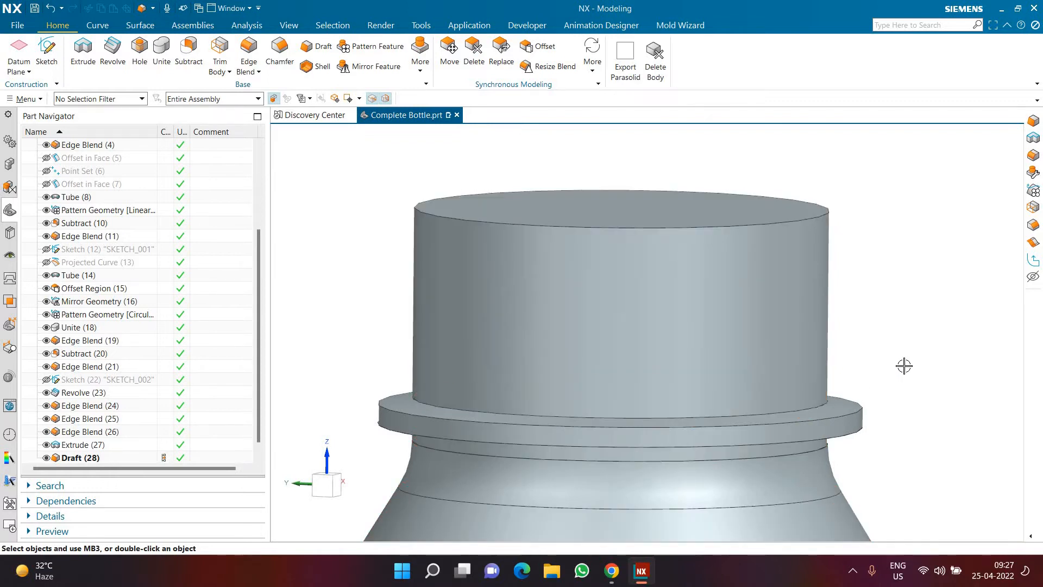
Check the radius of the neck's cylindrical face with Measure
middle_drag(866, 312, 889, 293)
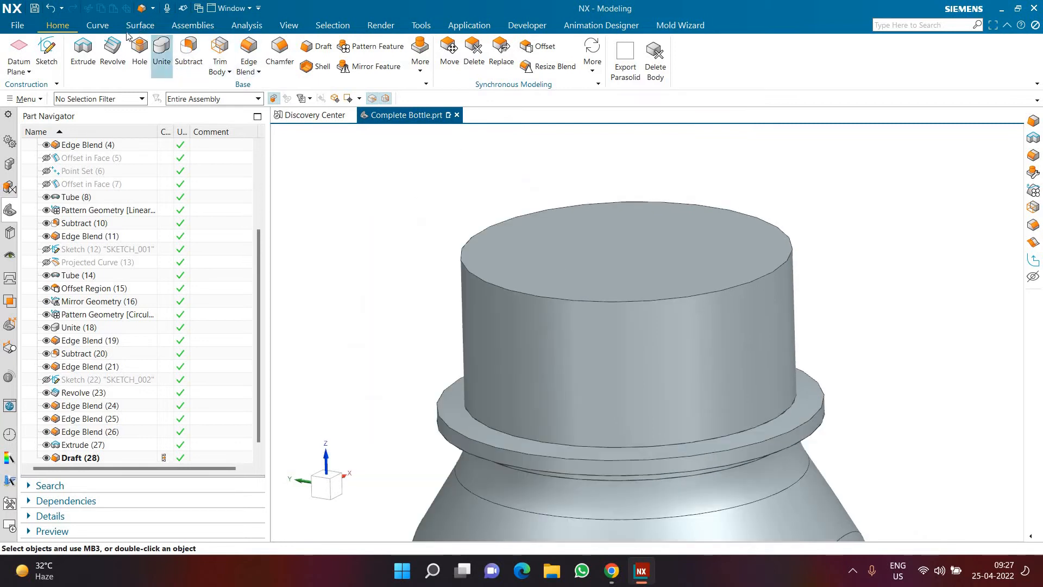
click(251, 27)
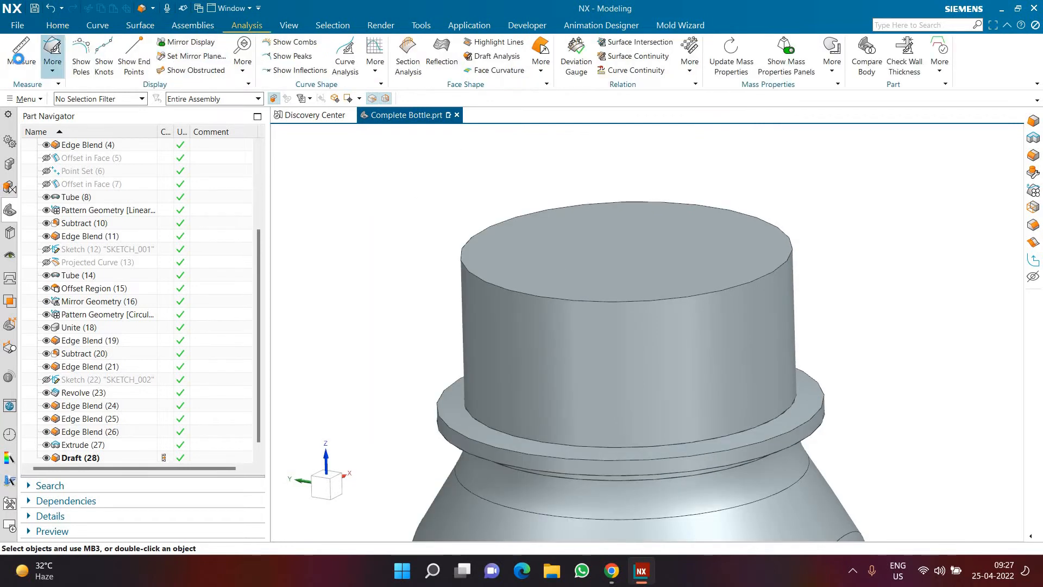
click(22, 52)
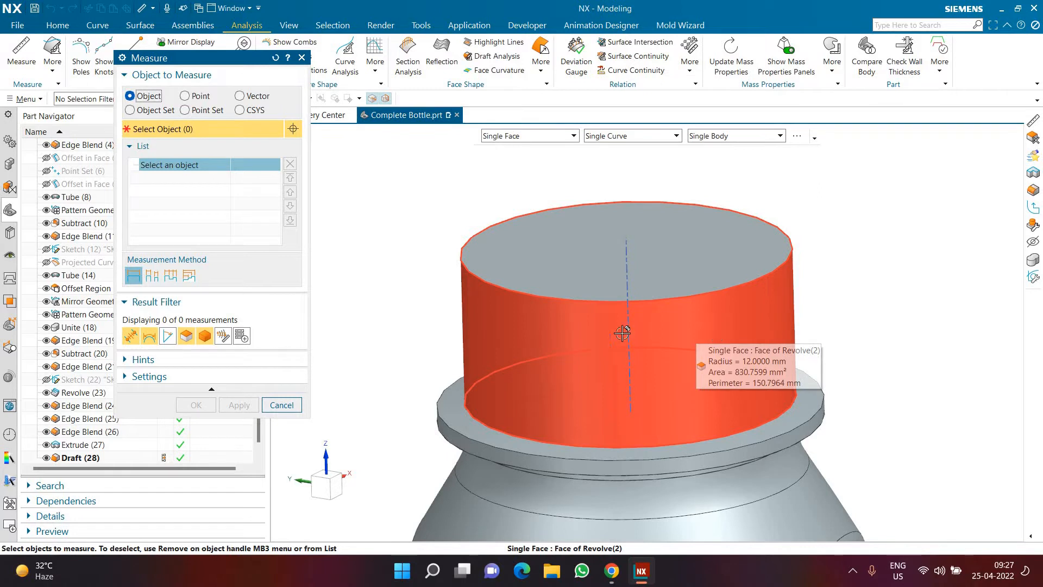
click(282, 405)
click(60, 26)
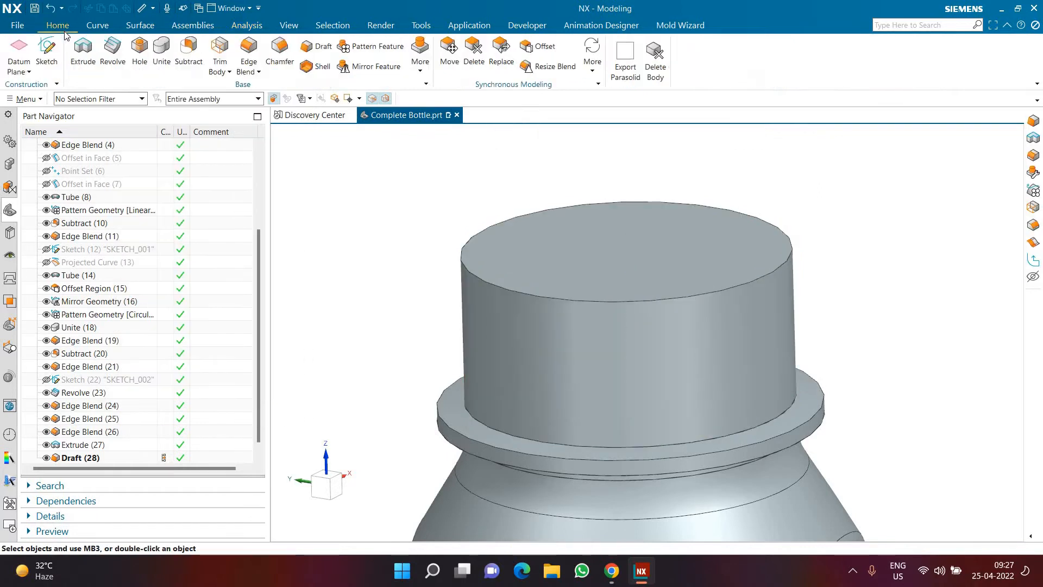
Start a Helix along vector and place its origin at the center of the edge where the neck meets the ring
click(98, 26)
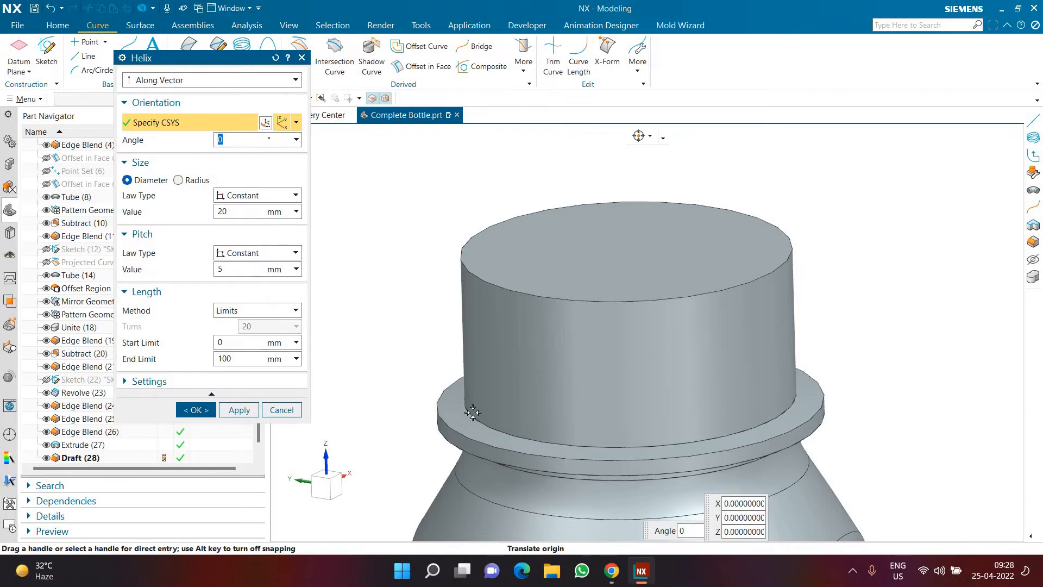
click(465, 395)
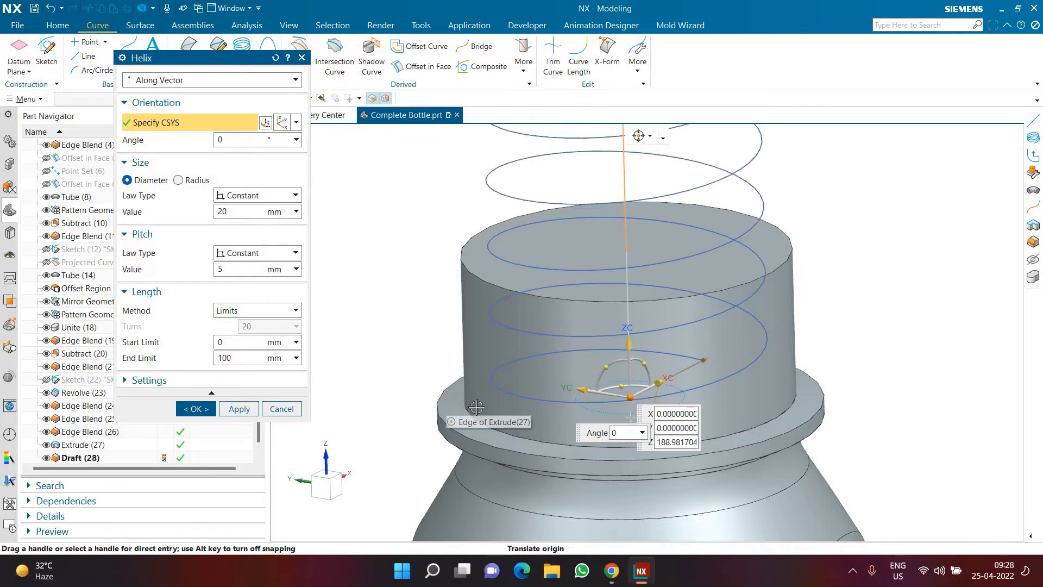
scroll(459, 356, up, 2)
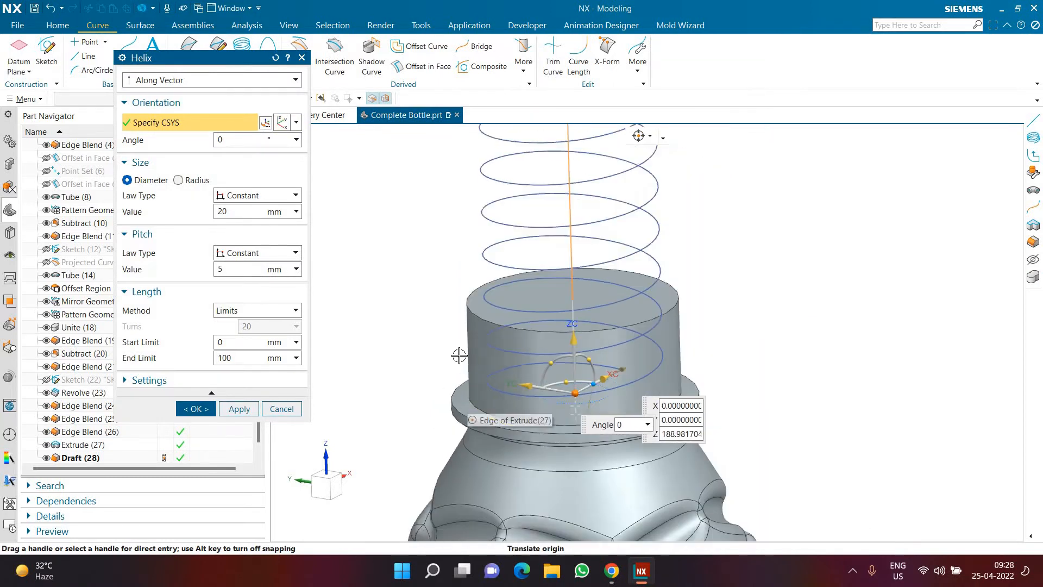
scroll(436, 320, up, 2)
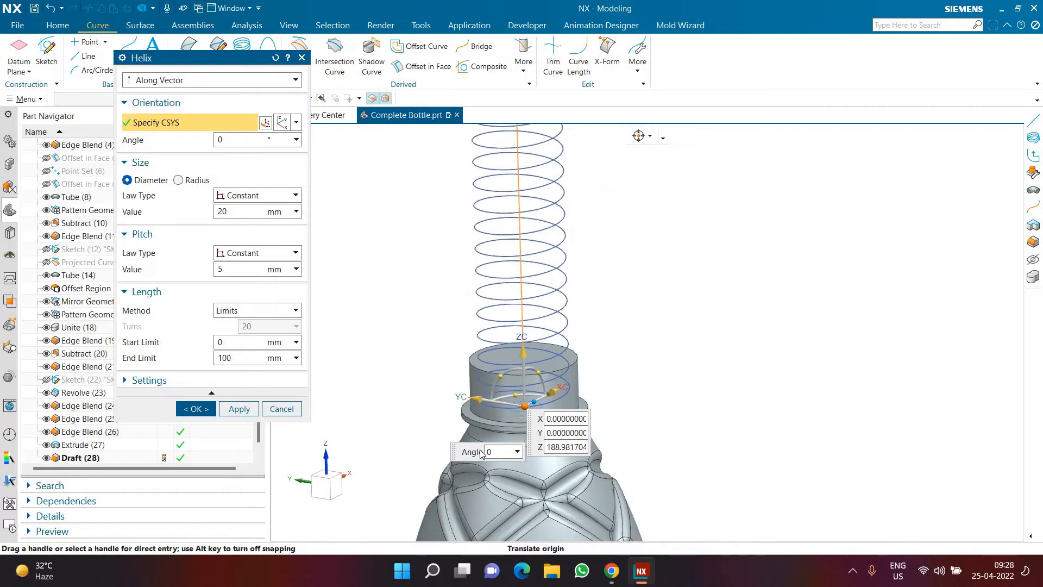
scroll(471, 386, down, 4)
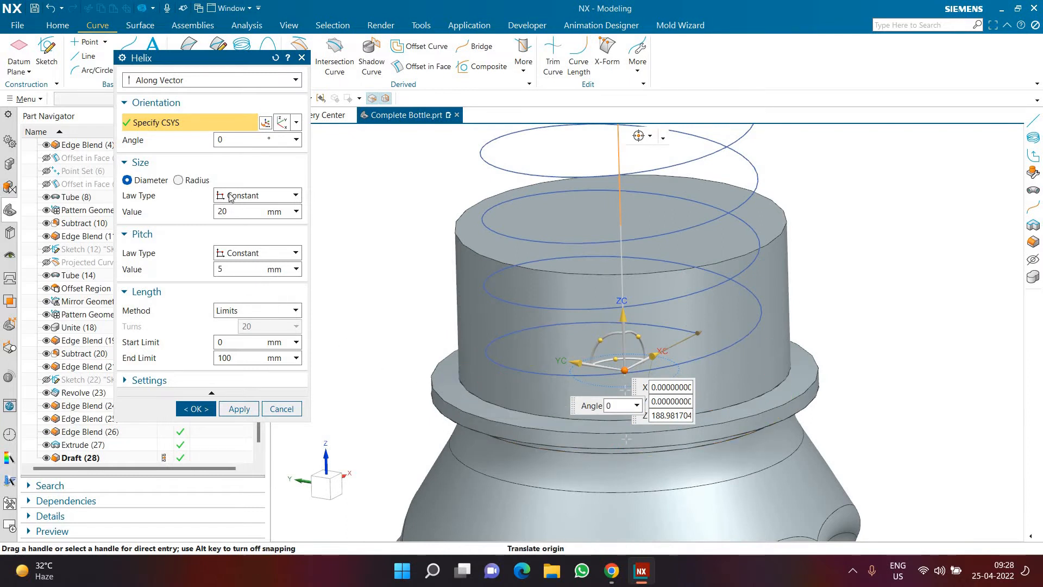
Set the helix diameter to a constant 24 mm
click(234, 212)
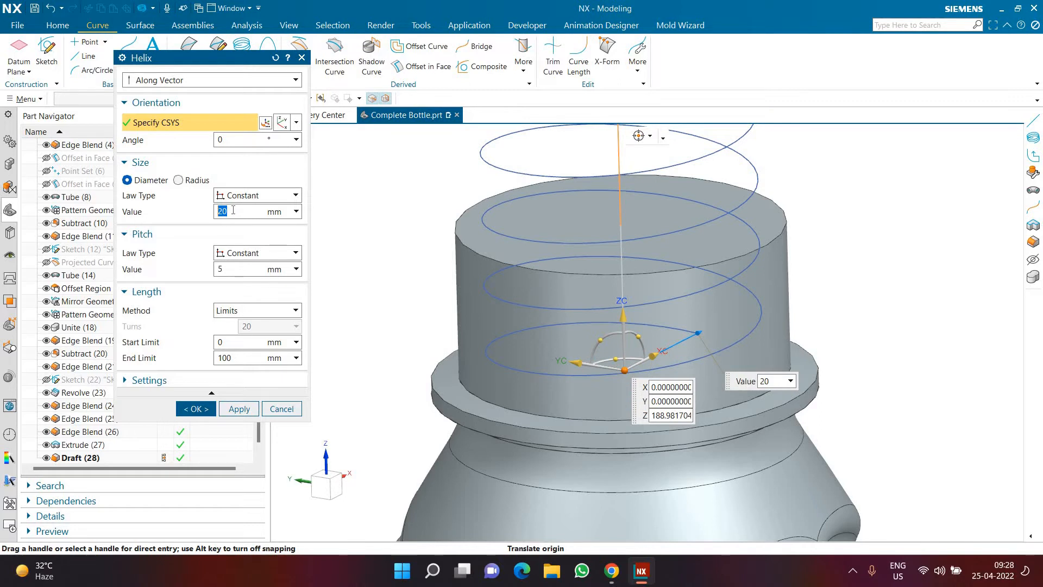
key(Return)
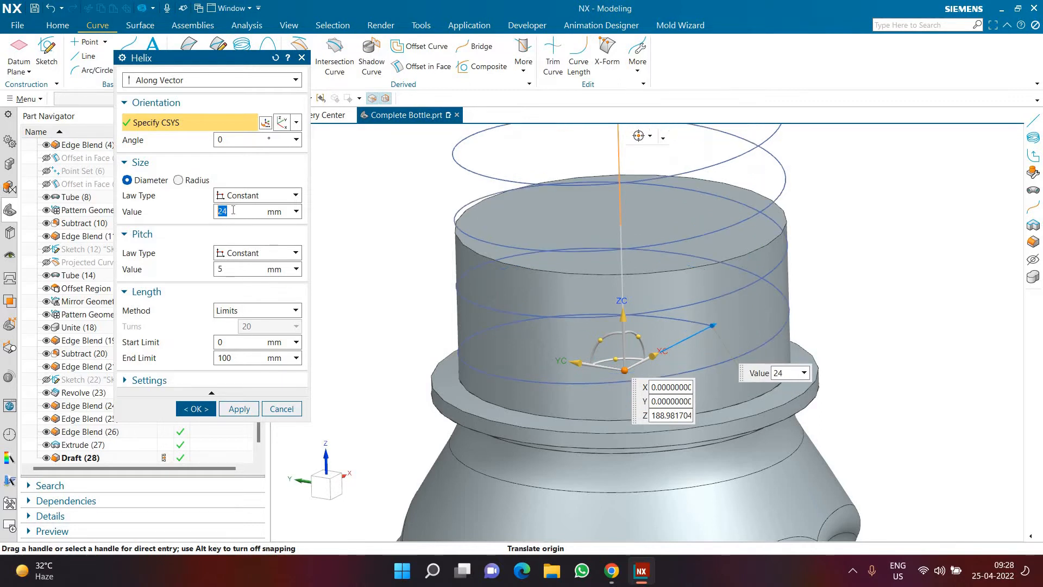
scroll(505, 308, up, 5)
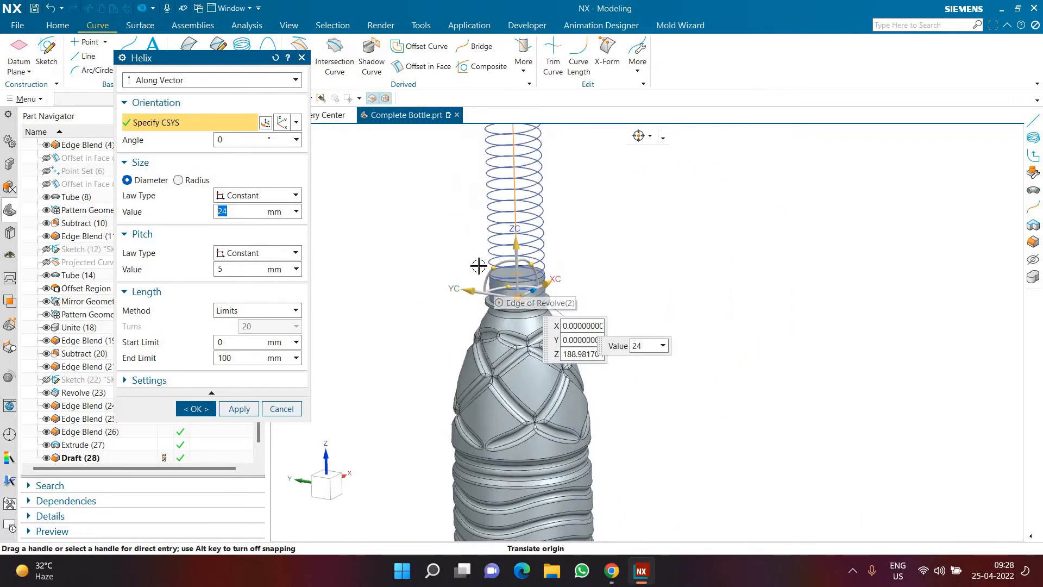
Define the helix length by the Turns method with 0.5 turns
click(232, 272)
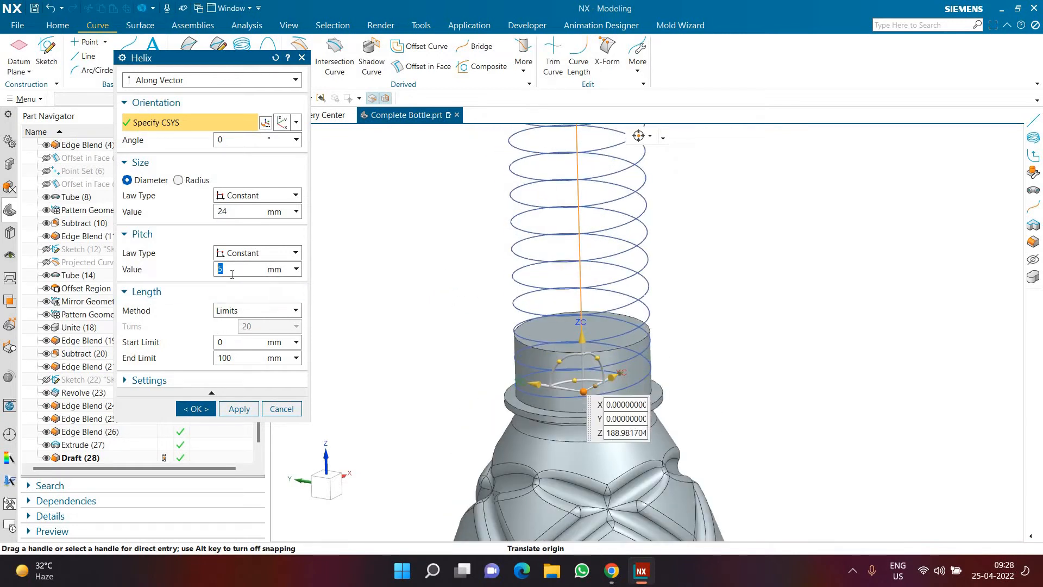
click(255, 310)
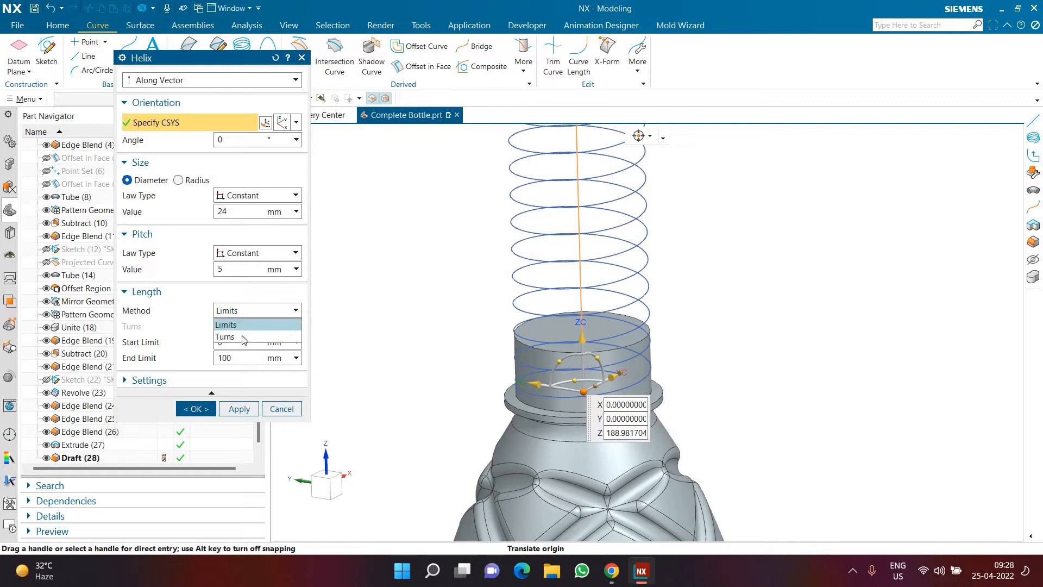
click(241, 337)
click(249, 326)
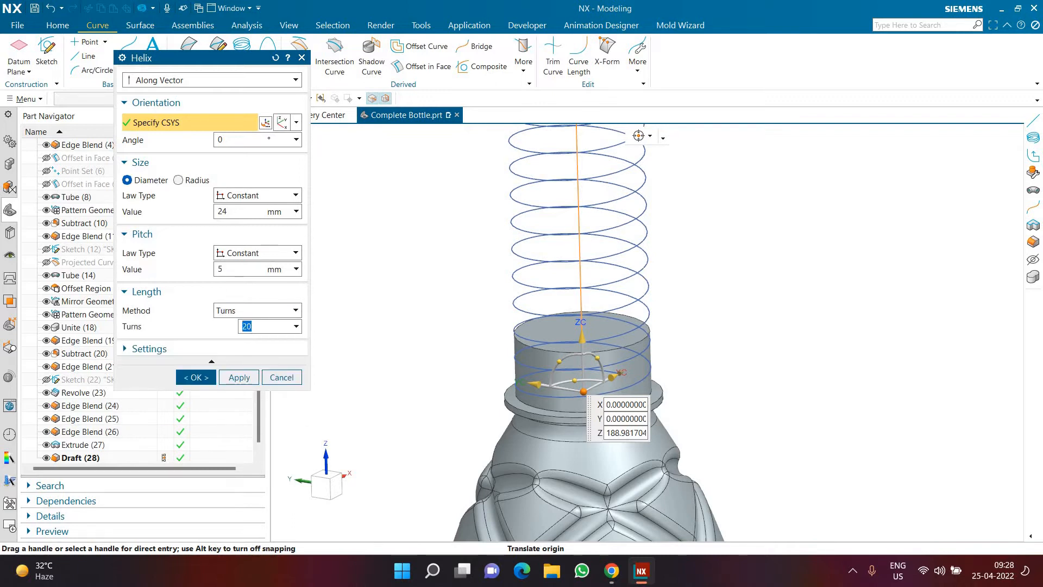
key(Return)
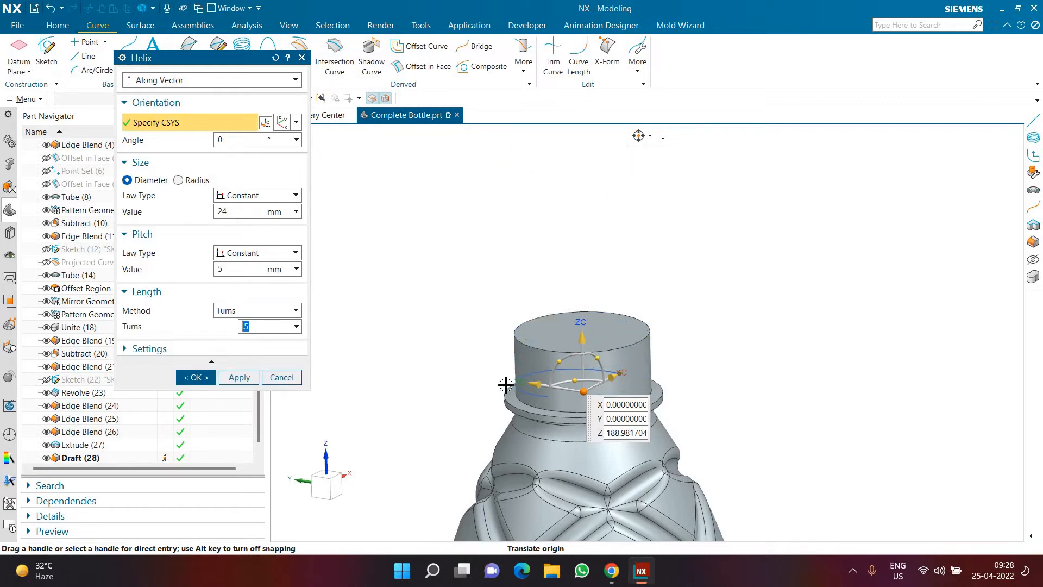
Set the constant pitch of the helix to 8 mm
scroll(506, 385, up, 3)
middle_drag(512, 326, 583, 336)
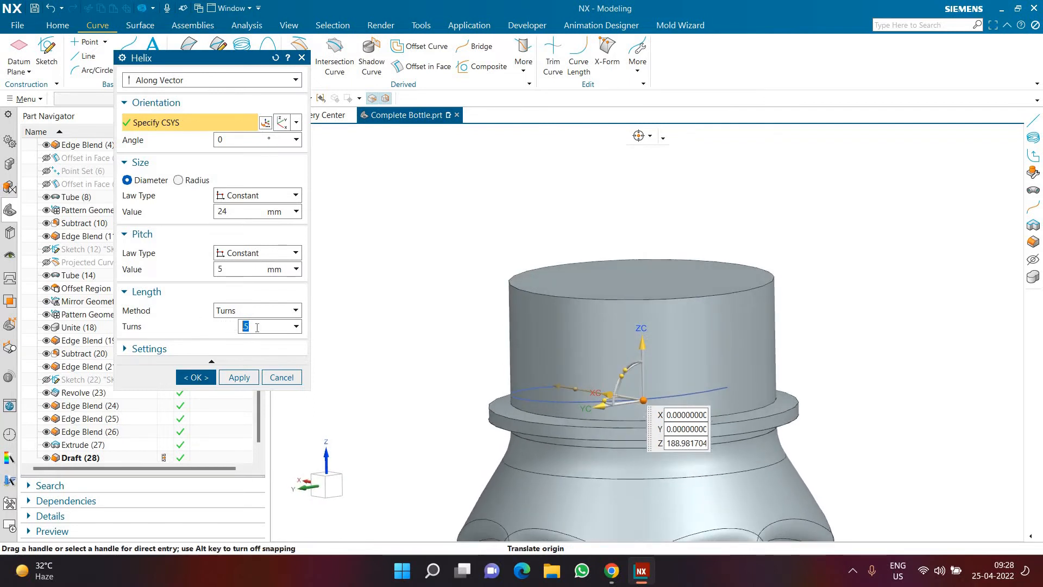
double_click(236, 274)
text(6)
key(Return)
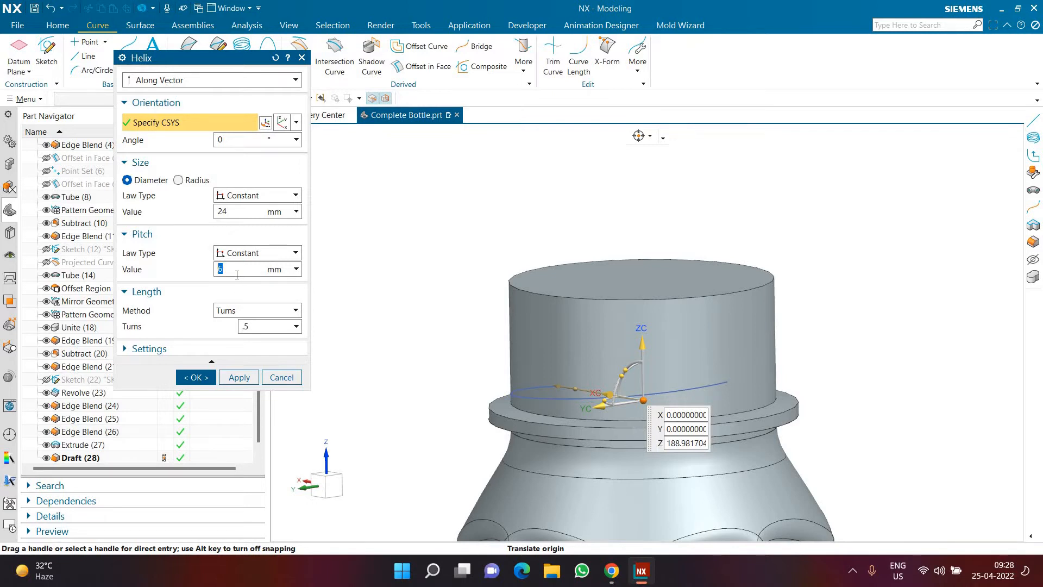
key(Return)
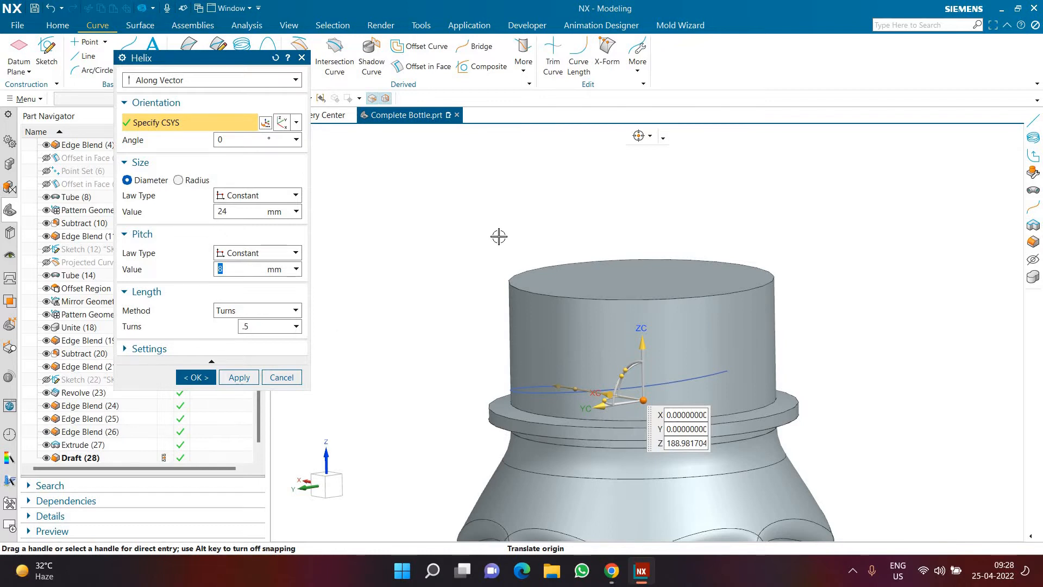
Move the helix origin 3 mm upward along the ZC axis and create the helix
key(ctrl+alt+l)
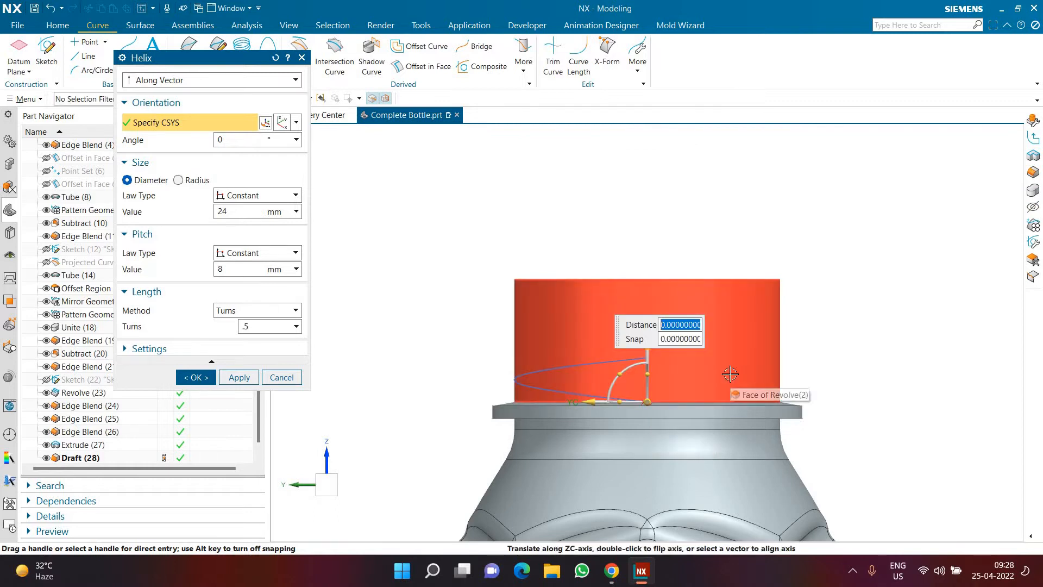
text(3)
key(Return)
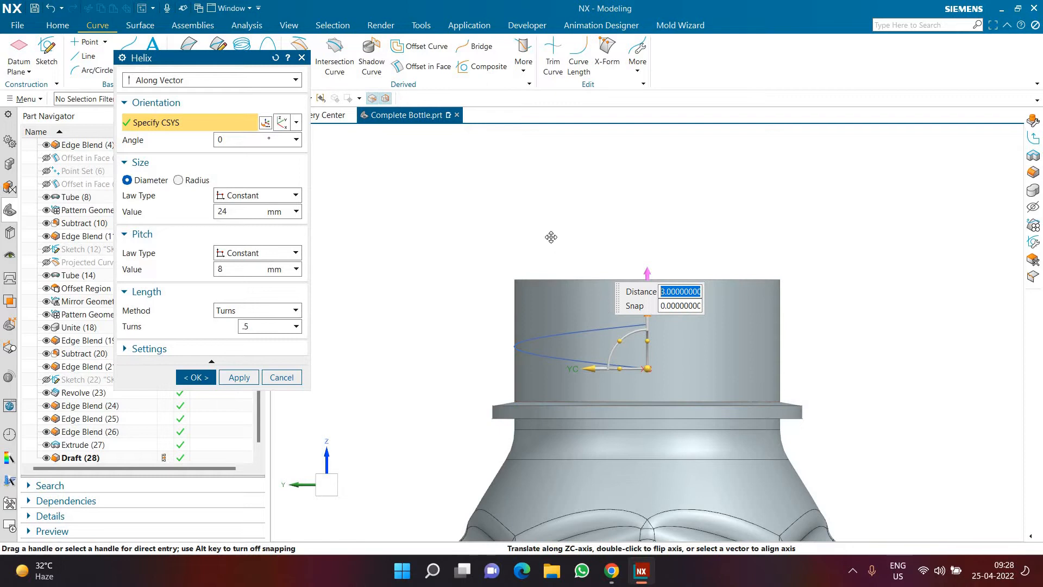
click(644, 326)
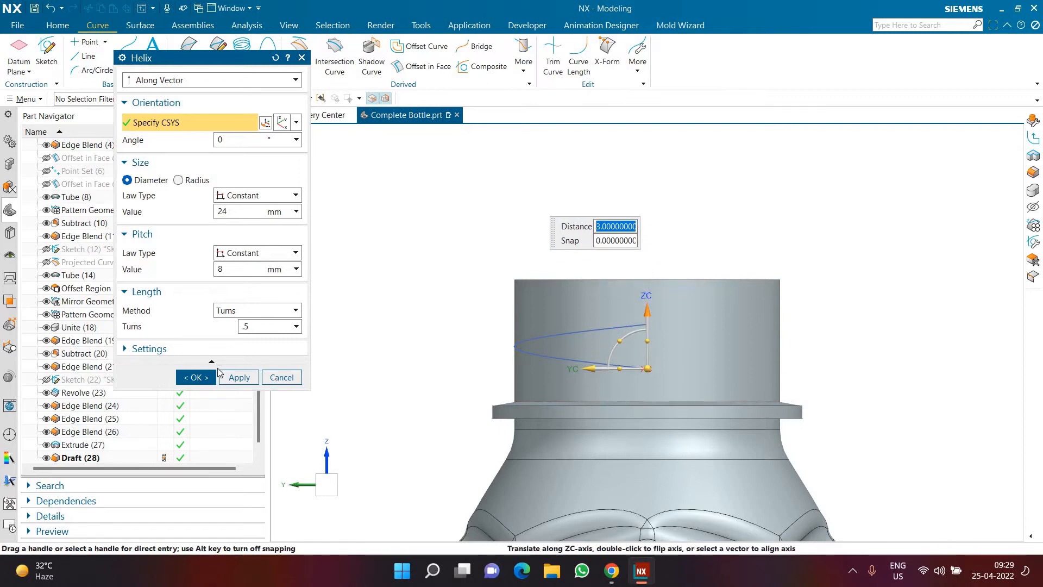
click(196, 377)
Hide the bottle body so that only the helix curve is displayed
middle_drag(494, 320, 565, 326)
scroll(42, 434, down, 1)
click(501, 346)
key(ctrl+b)
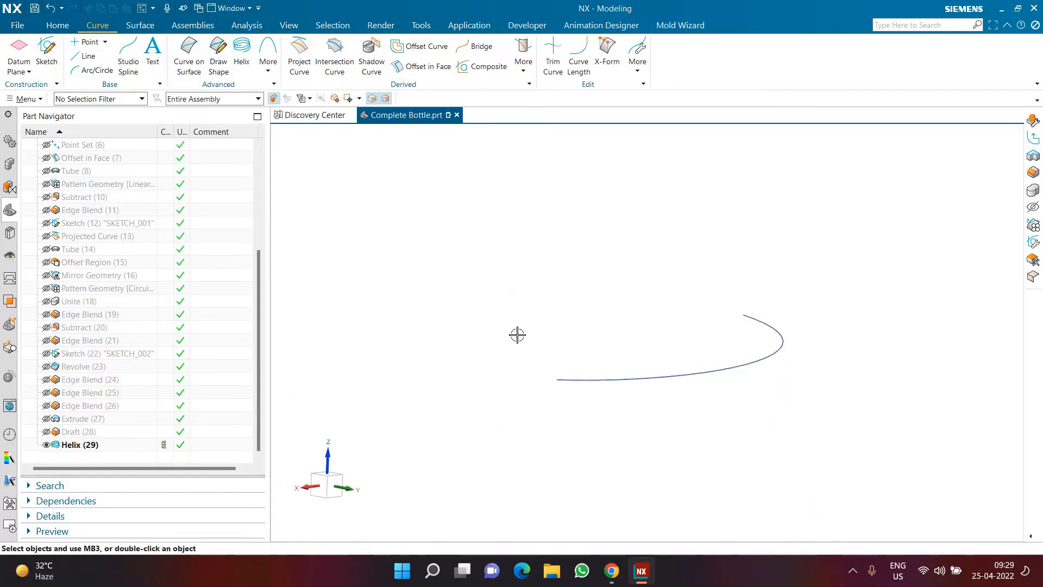
Show the datum coordinate system from the model history
scroll(516, 333, down, 5)
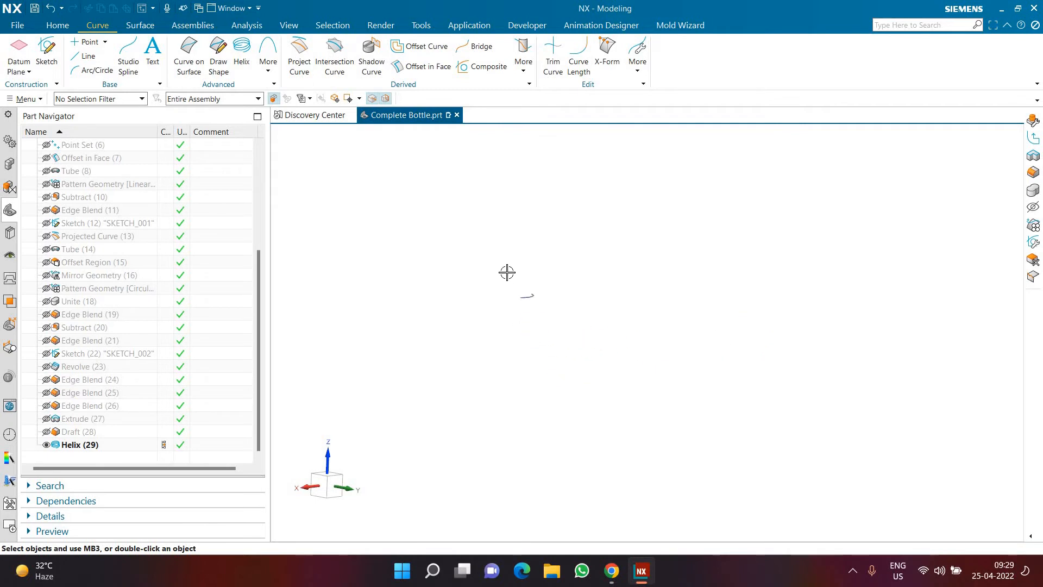
scroll(505, 283, up, 3)
scroll(67, 230, up, 5)
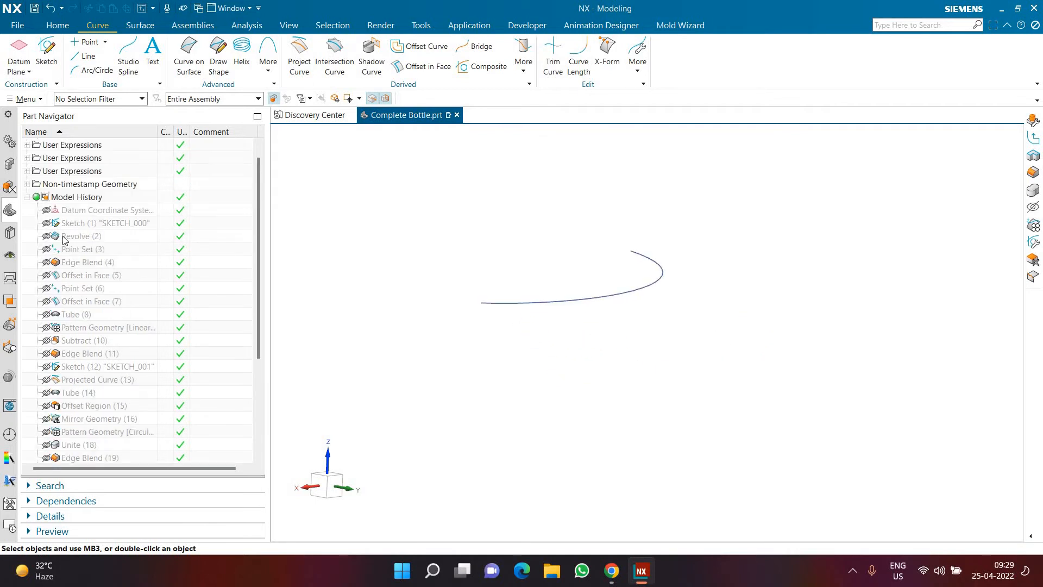
click(67, 230)
scroll(523, 296, down, 3)
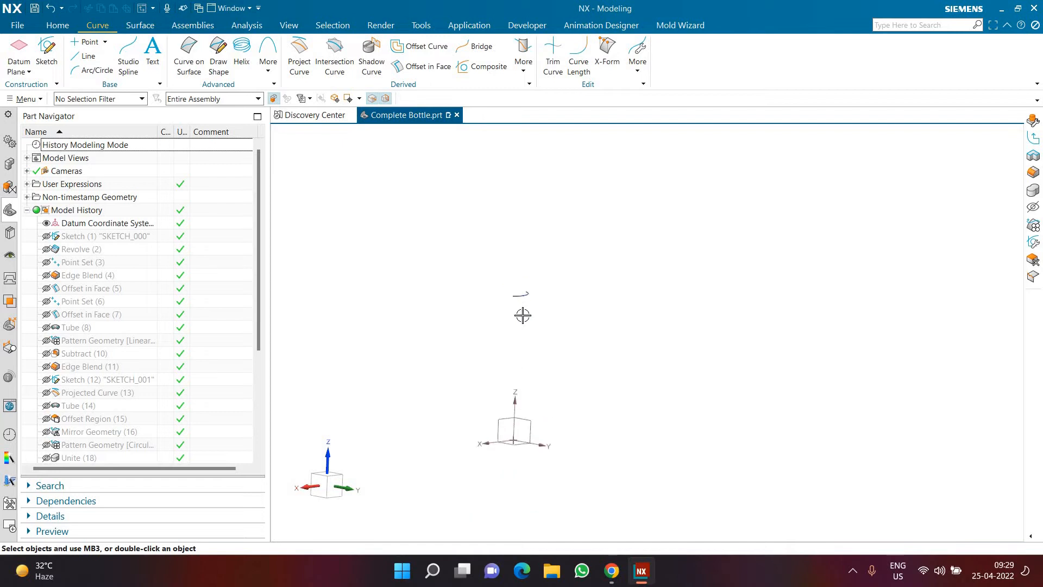
middle_drag(506, 292, 510, 302)
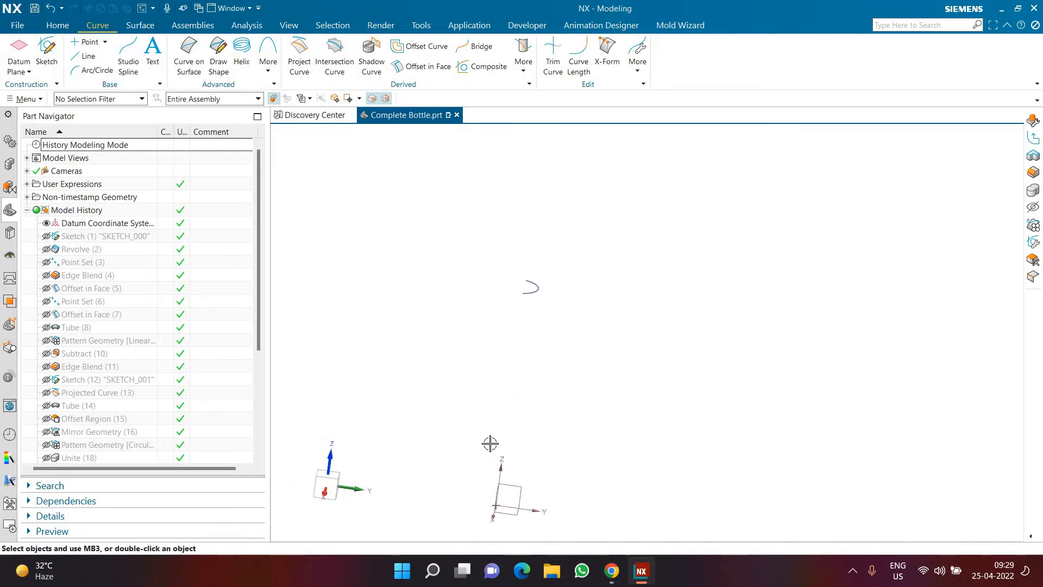
scroll(516, 283, up, 3)
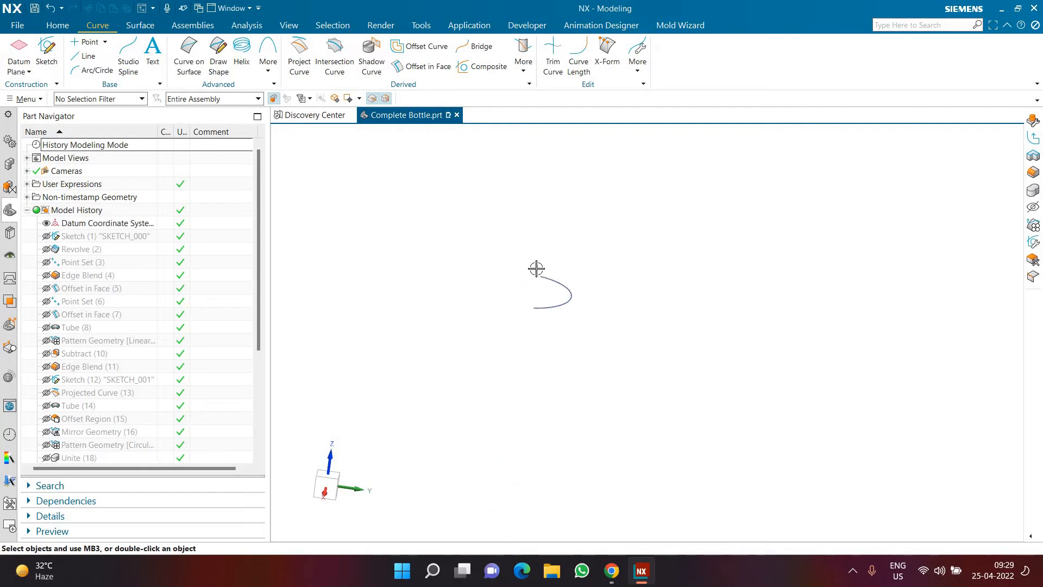
Create a sketch of type On Plane on the Right principal plane
click(47, 52)
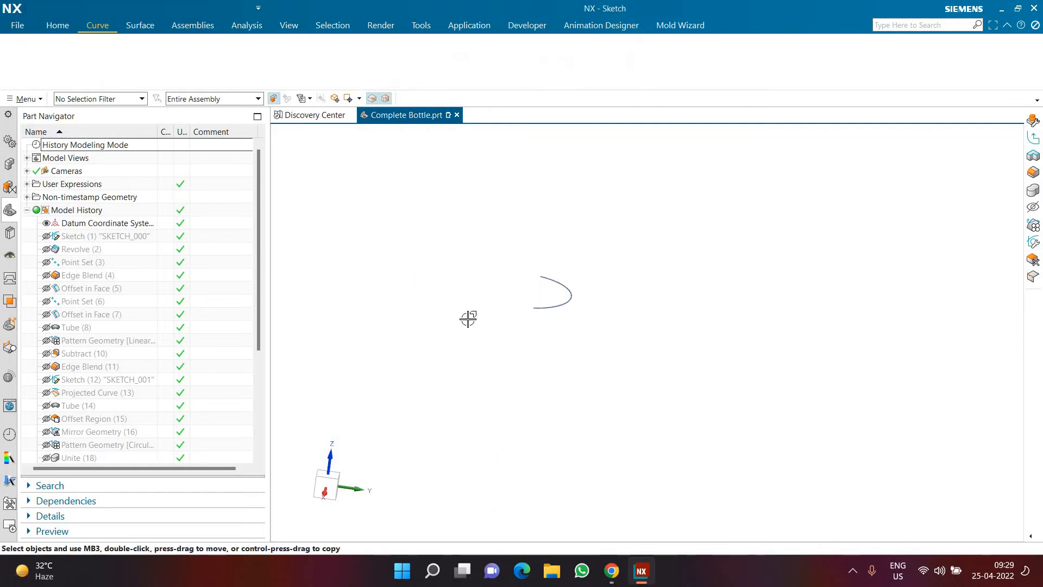
scroll(422, 325, down, 1)
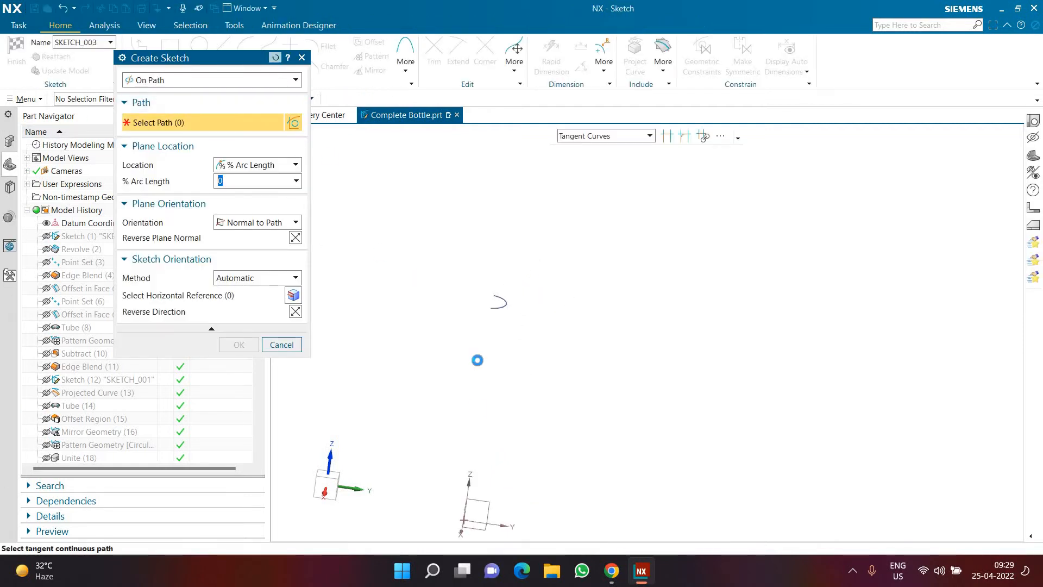
click(580, 295)
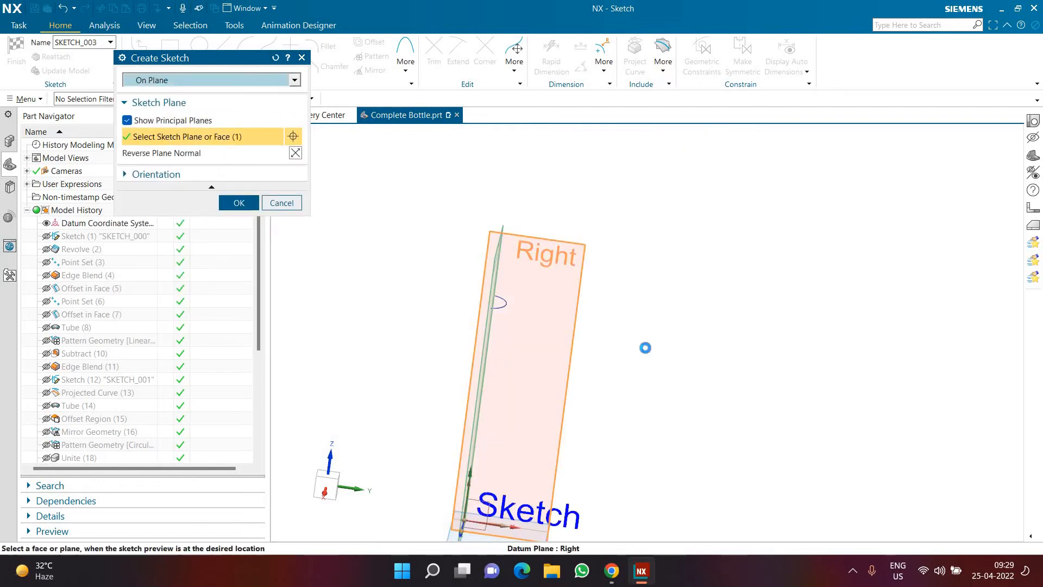
middle_click(613, 349)
scroll(641, 158, up, 5)
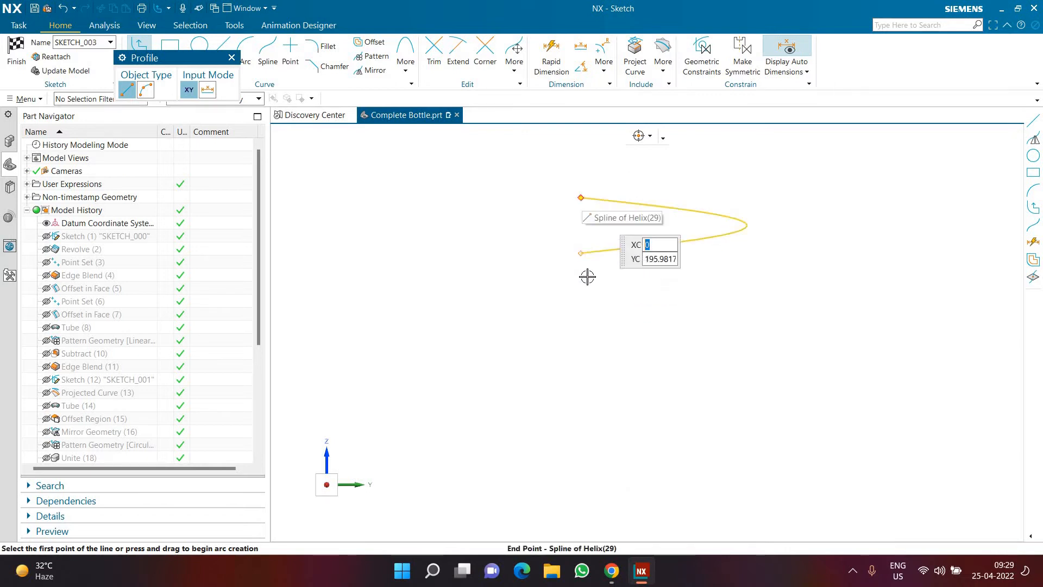
Draw a 5.5 mm line tangent to the helix, extending outward from its lower end point
click(218, 57)
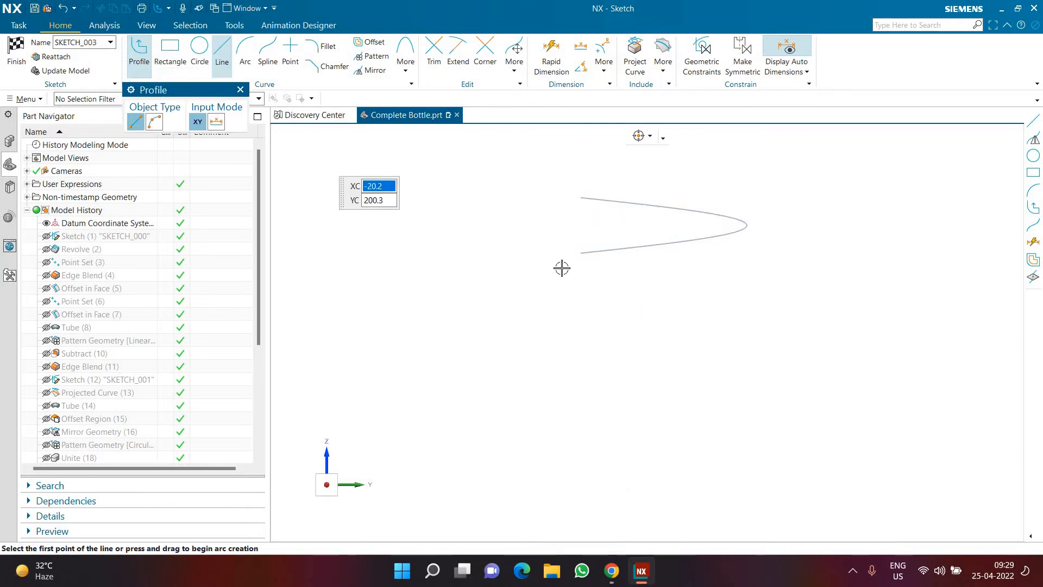
click(526, 259)
text(5.5)
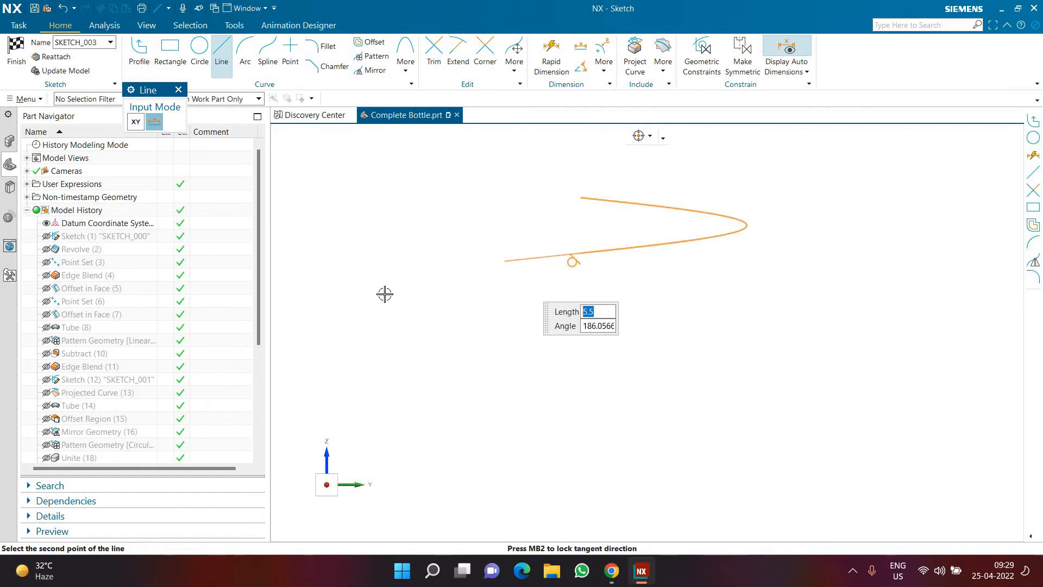
key(Return)
Draw a 7.5 mm line tangent to the helix, extending outward from its upper end point
click(472, 187)
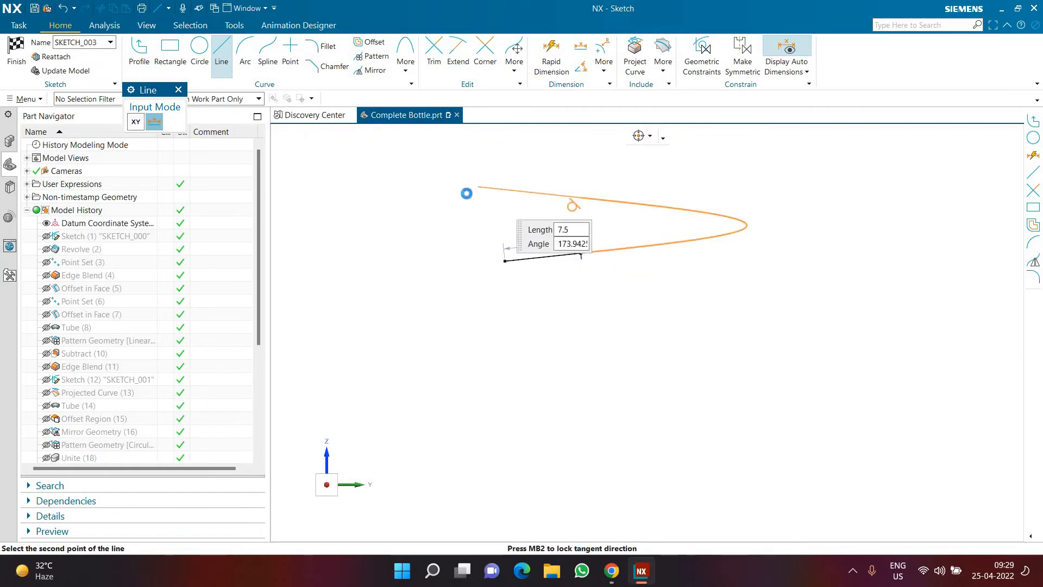
text(7.5)
key(Return)
key(Escape)
Constrain the two tangent lines at the helix ends to equal length
click(500, 186)
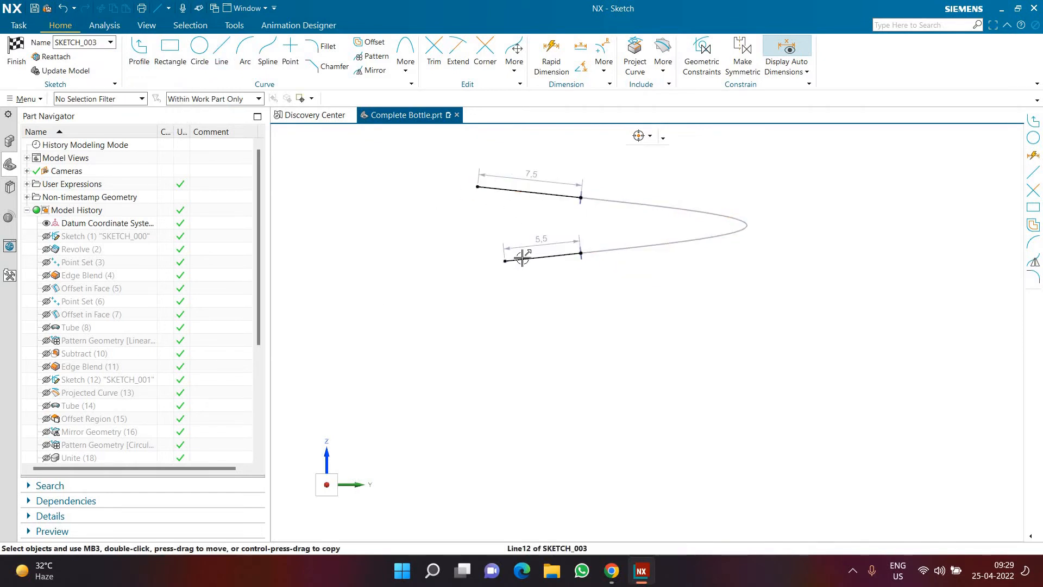
click(524, 257)
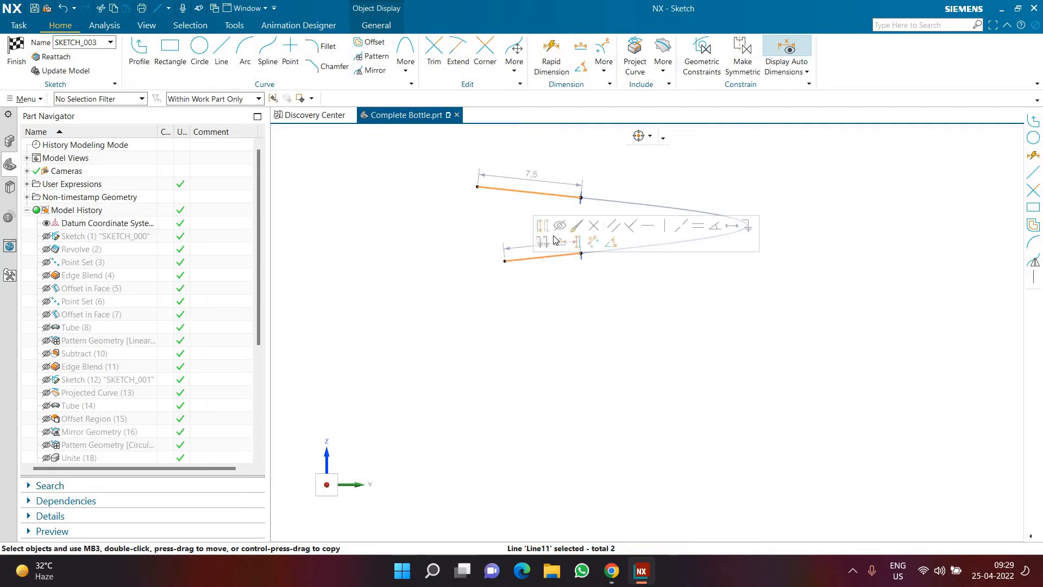
click(699, 225)
Set the length dimension of the upper tangent line to 8 mm and finish the sketch
double_click(549, 178)
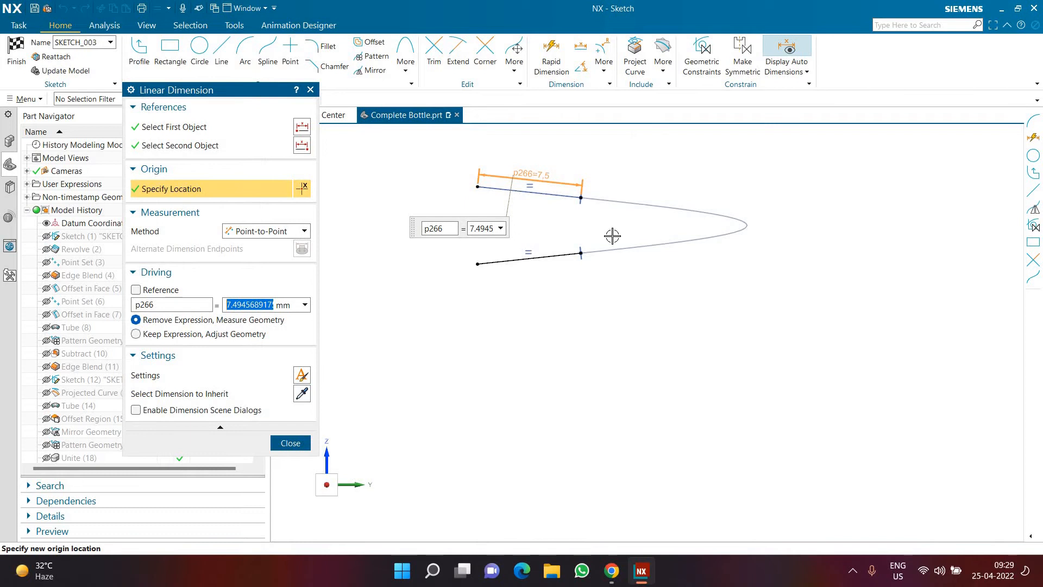
key(Return)
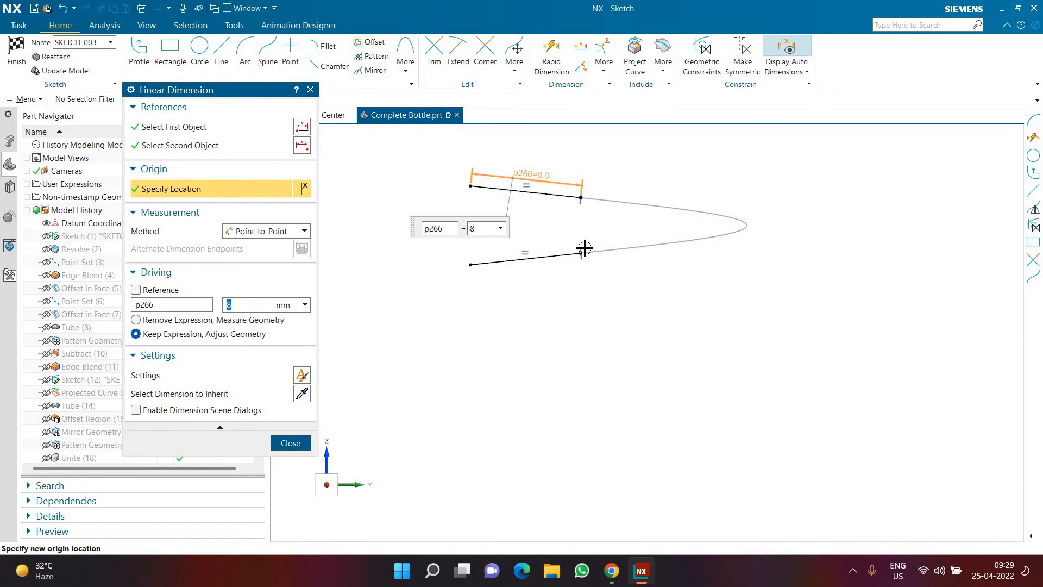
click(293, 439)
click(16, 59)
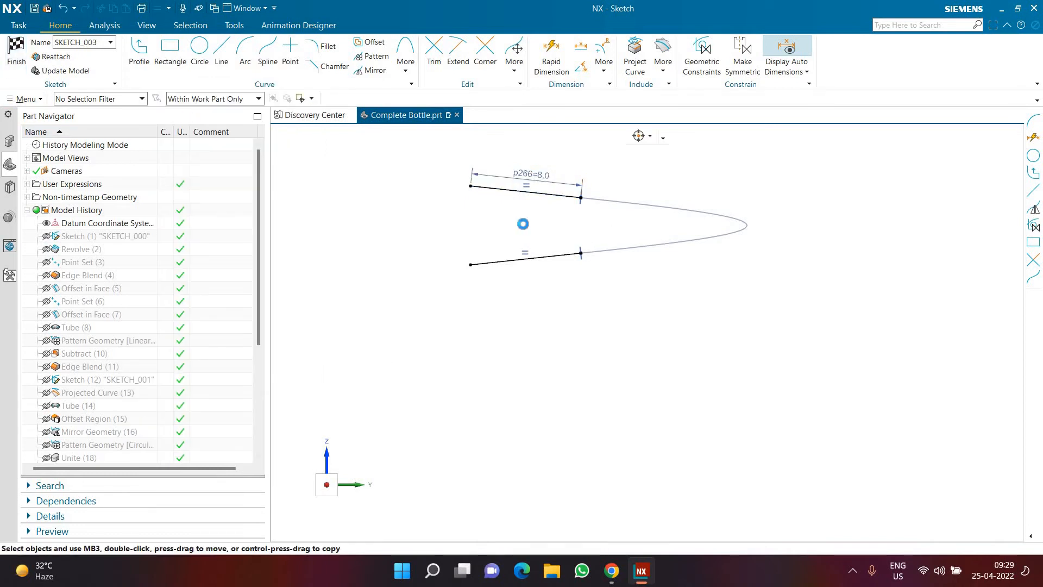
Start a new On Plane sketch on the horizontal XY plane of the datum coordinate system
scroll(494, 266, up, 5)
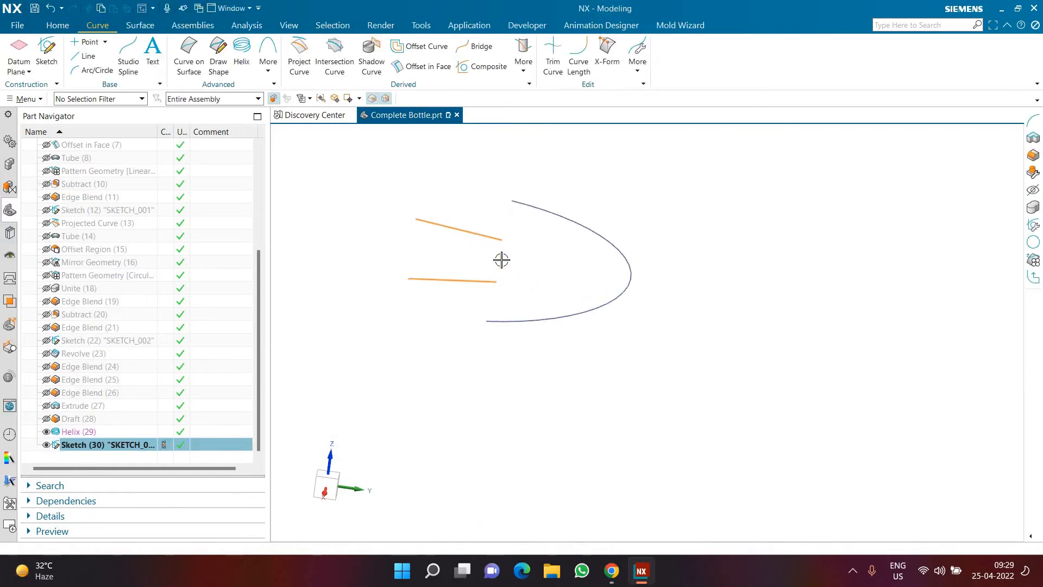
middle_drag(500, 258, 507, 241)
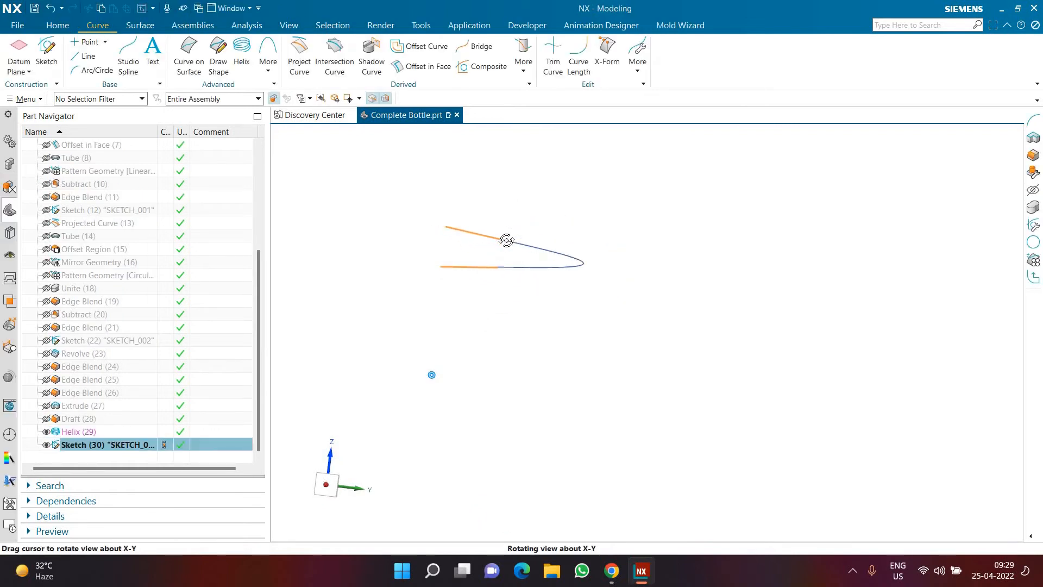
middle_drag(505, 276, 491, 308)
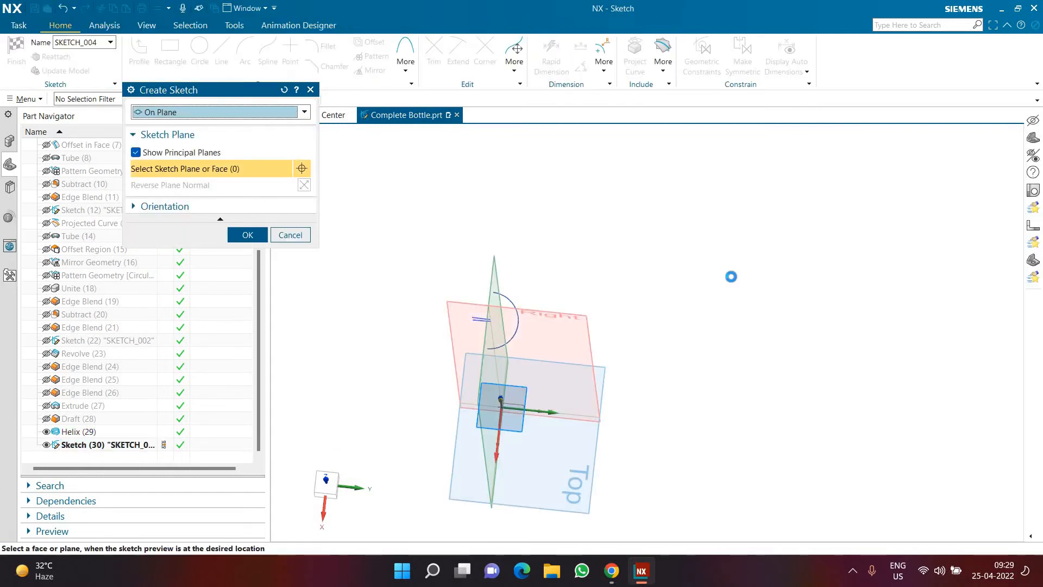
scroll(665, 343, up, 7)
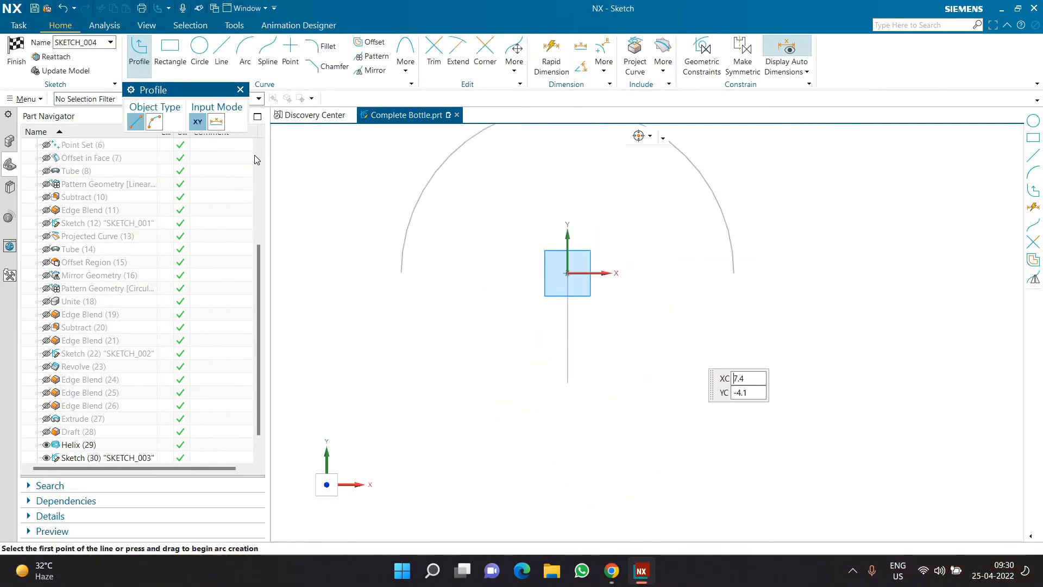
Draw an arc of about 6.3 mm radius tangent to the helix from its positive-X end point, curving inward below the X axis
click(244, 64)
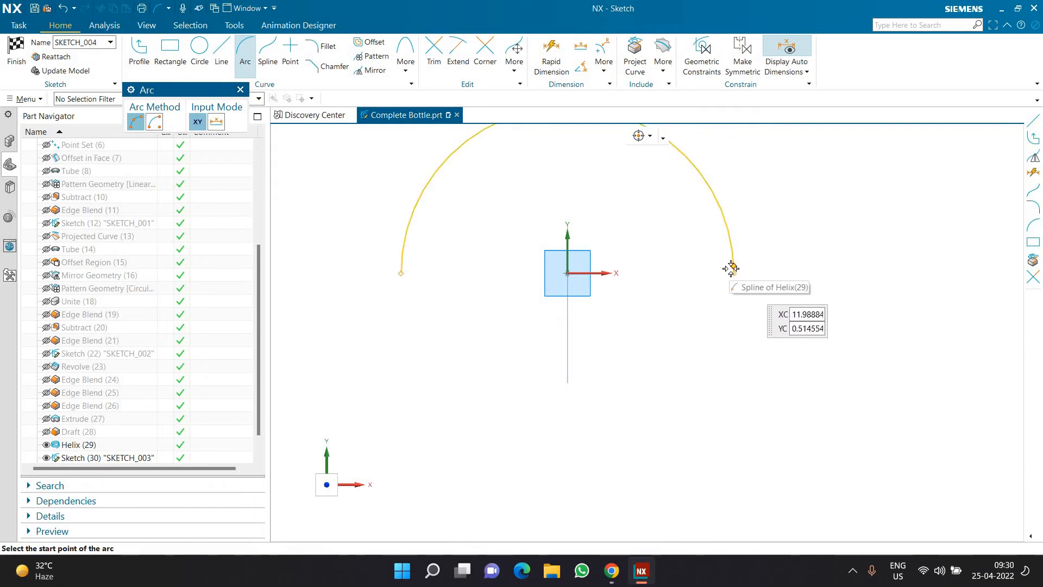
click(707, 325)
click(672, 356)
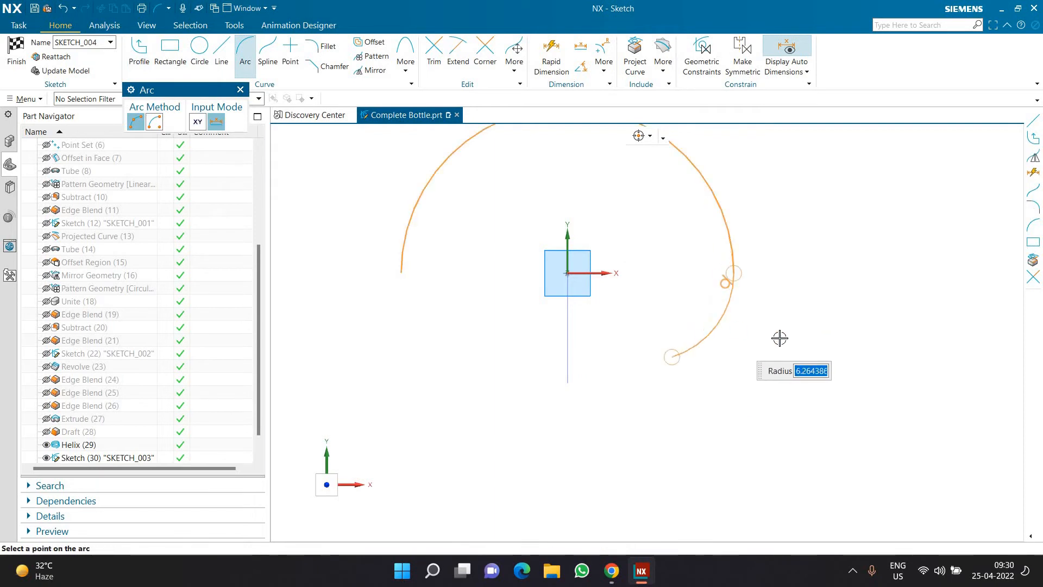
click(791, 320)
key(Escape)
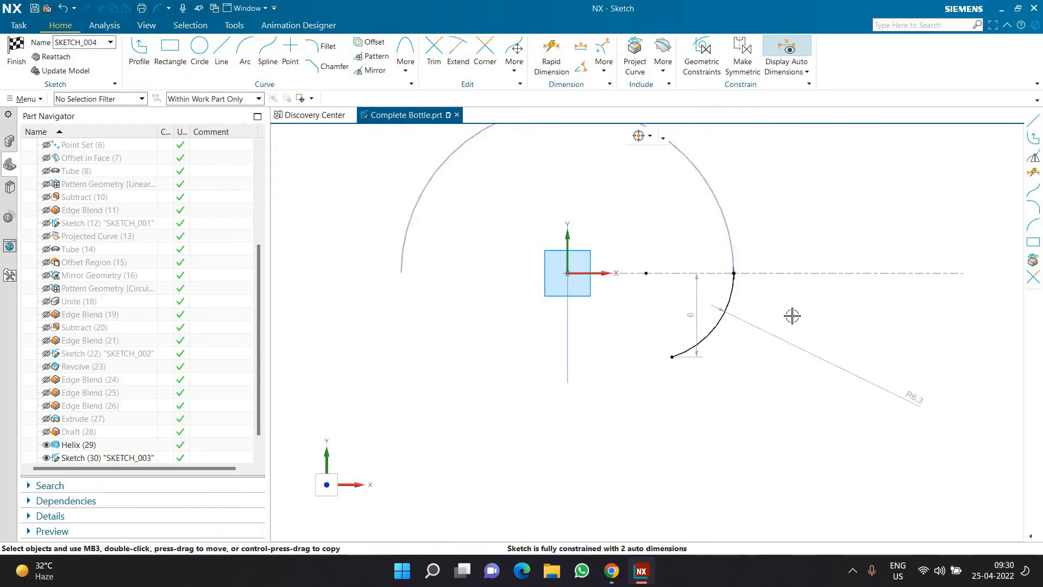
Vertically align the arc's free end point with its centre point
click(667, 350)
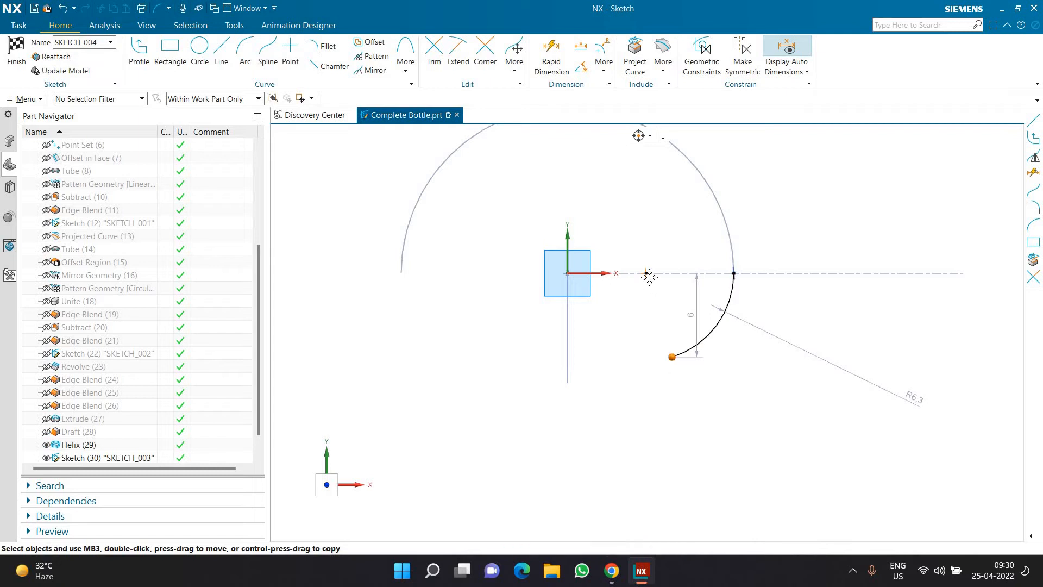
click(647, 274)
click(687, 259)
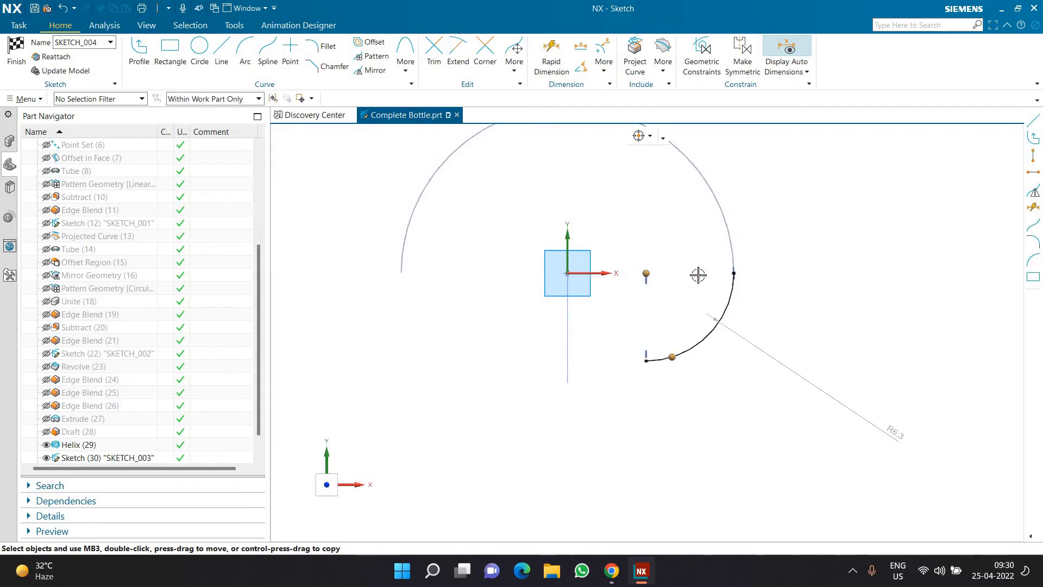
Set the arc's radius dimension to 6 mm
double_click(761, 349)
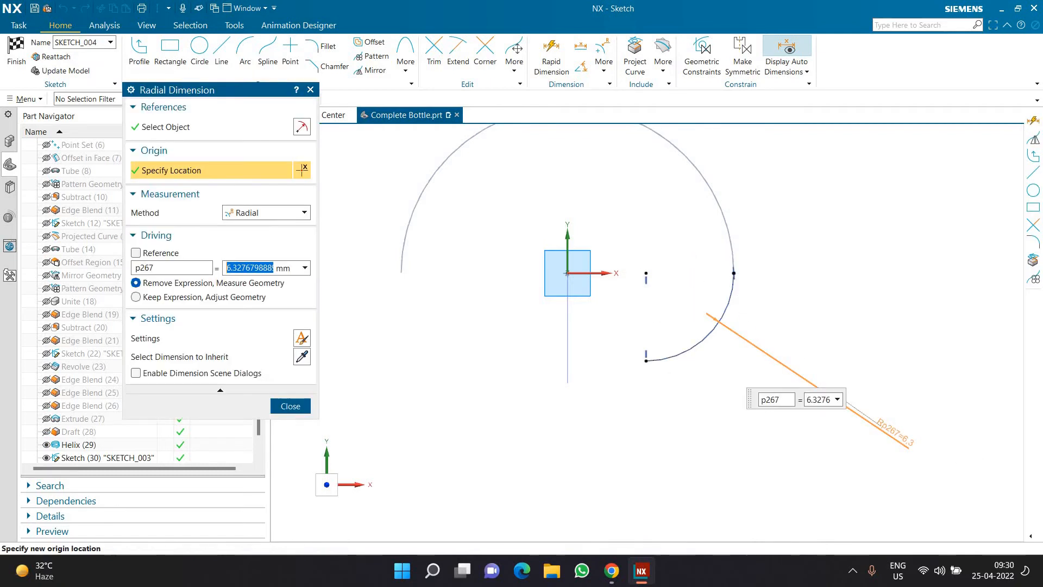
text(6)
key(Return)
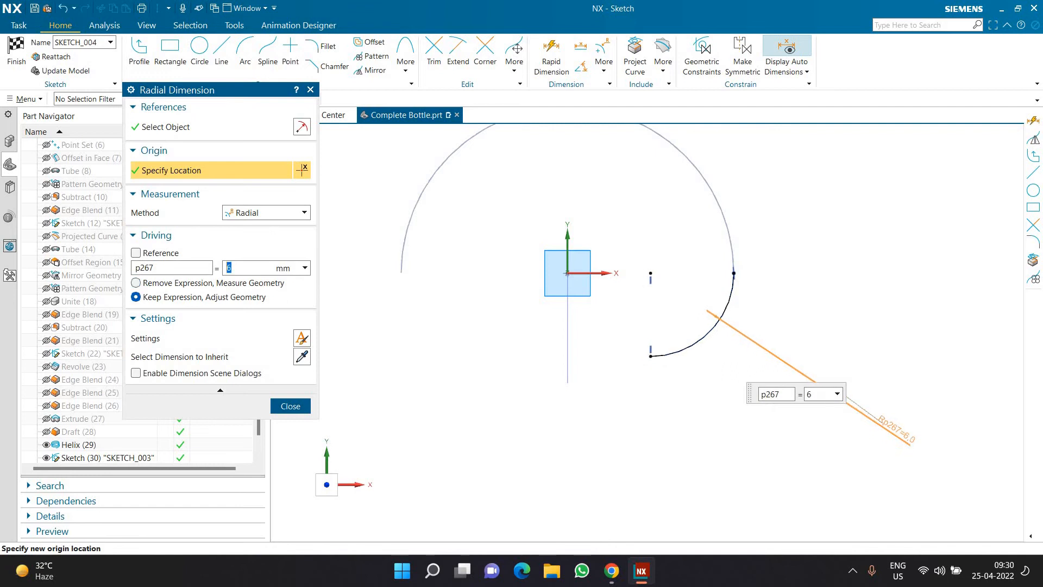
middle_click(965, 462)
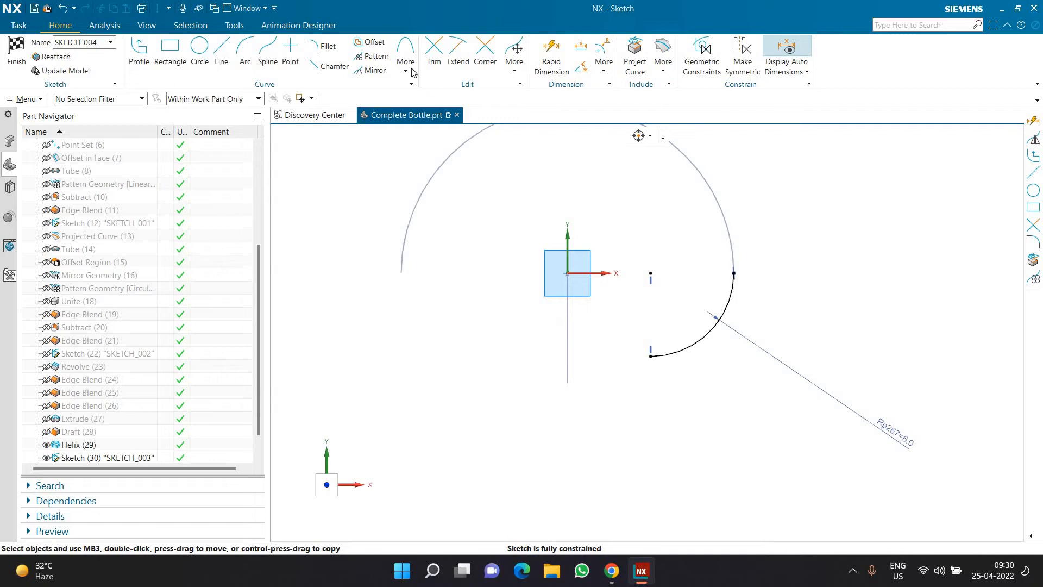
Mirror the arc about the sketch's Y axis and finish the sketch
click(371, 70)
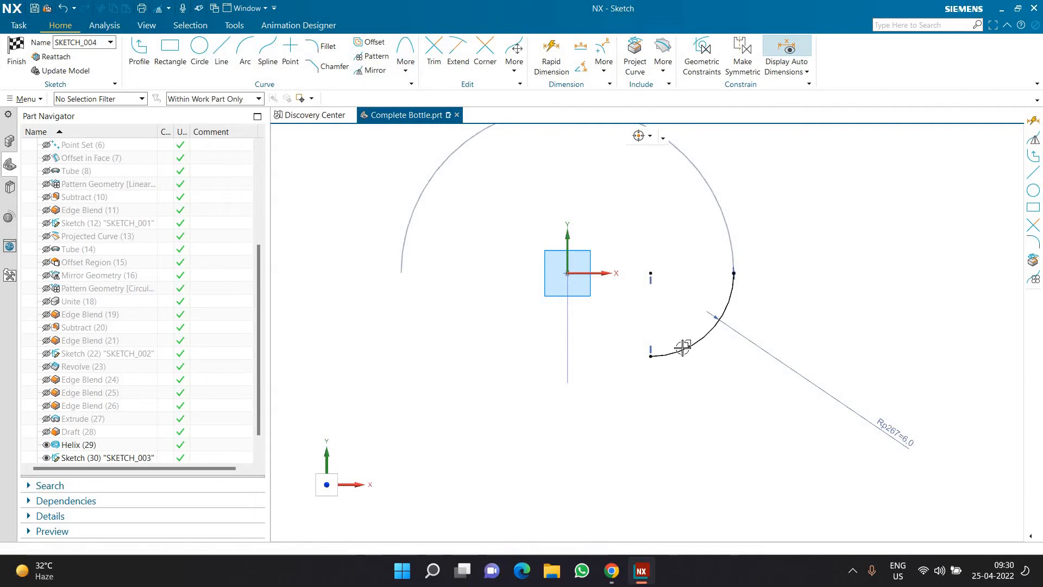
middle_click(565, 241)
click(567, 233)
middle_click(217, 142)
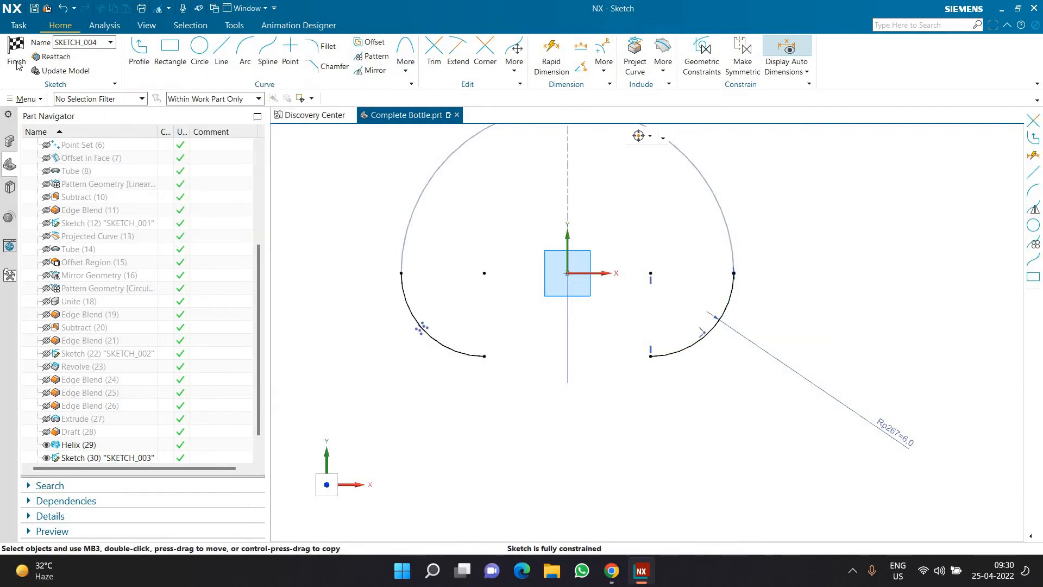
key(ctrl+q)
Create a Combined Projection from the upper tangent line and the negative-X side arc, both projected normal to their curve planes
mouse_move(419, 203)
middle_down()
mouse_move(426, 298)
mouse_move(418, 294)
mouse_move(471, 518)
middle_up()
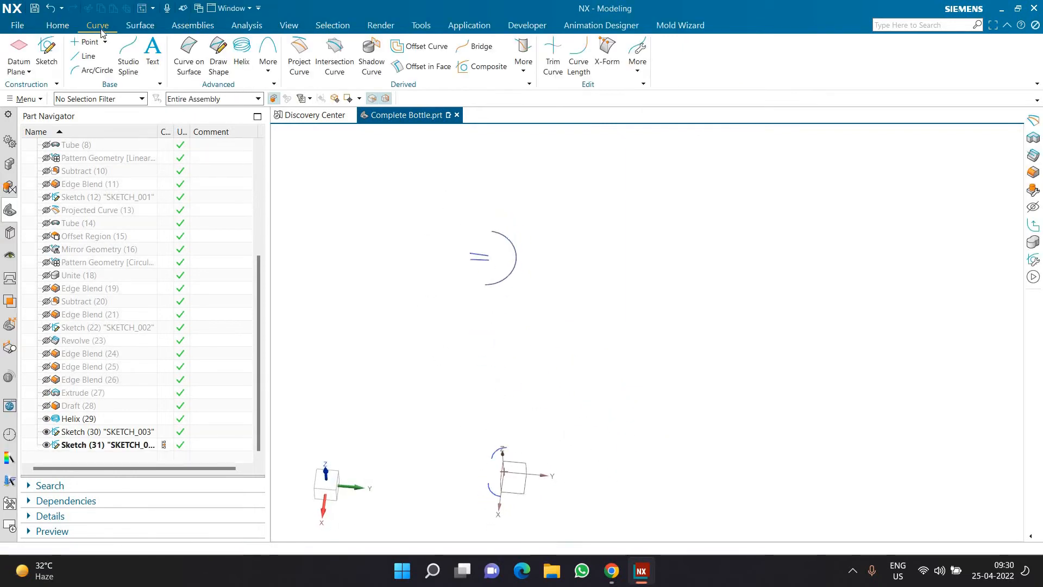
click(522, 66)
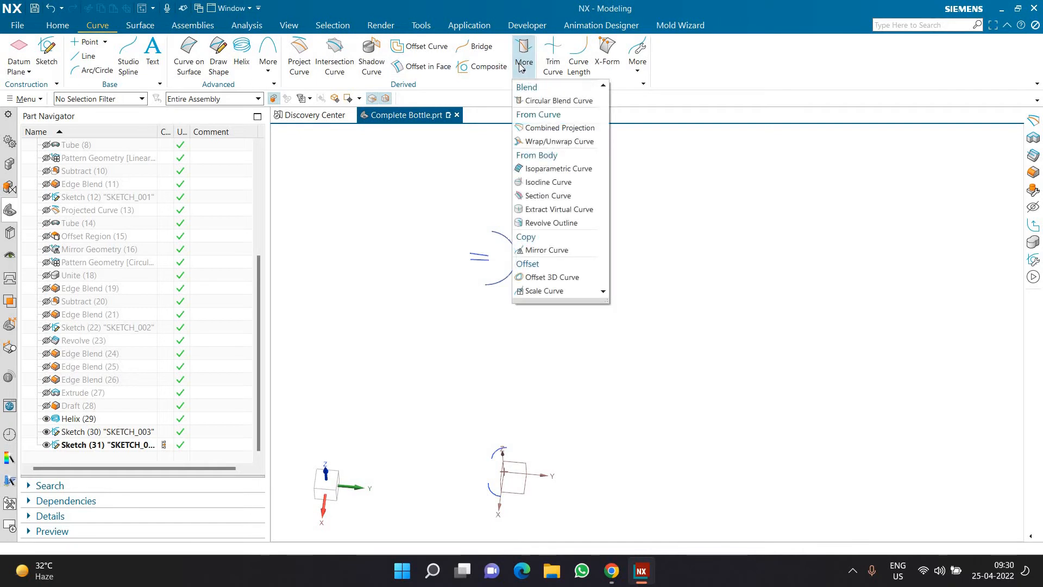
click(545, 128)
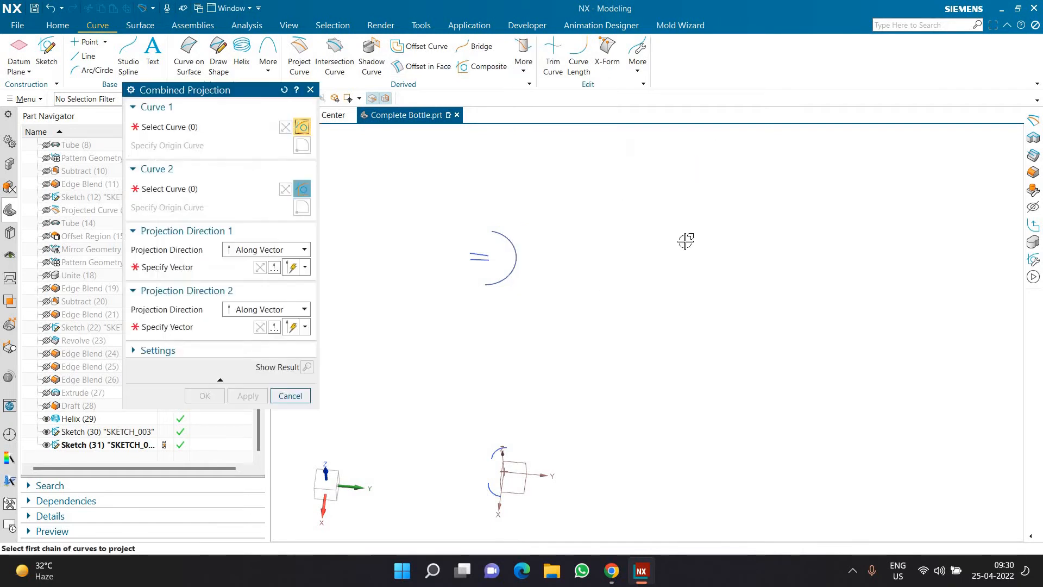
scroll(623, 296, up, 2)
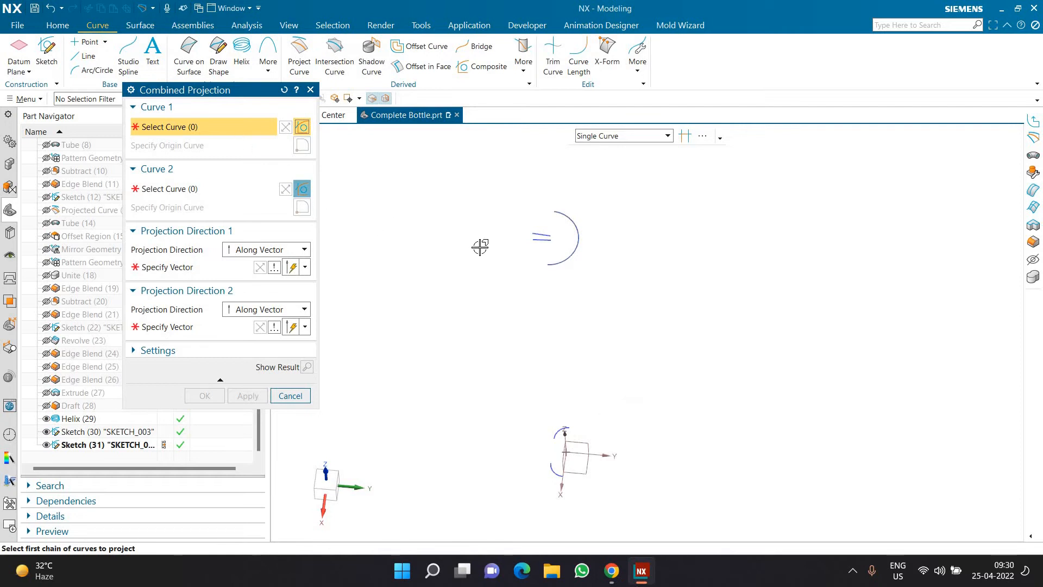
click(537, 222)
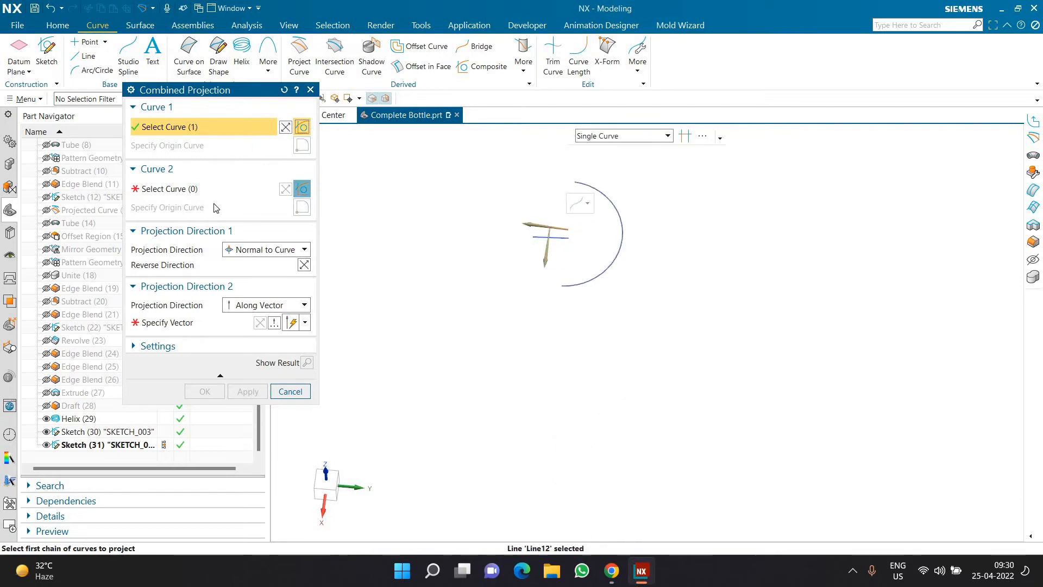
click(202, 190)
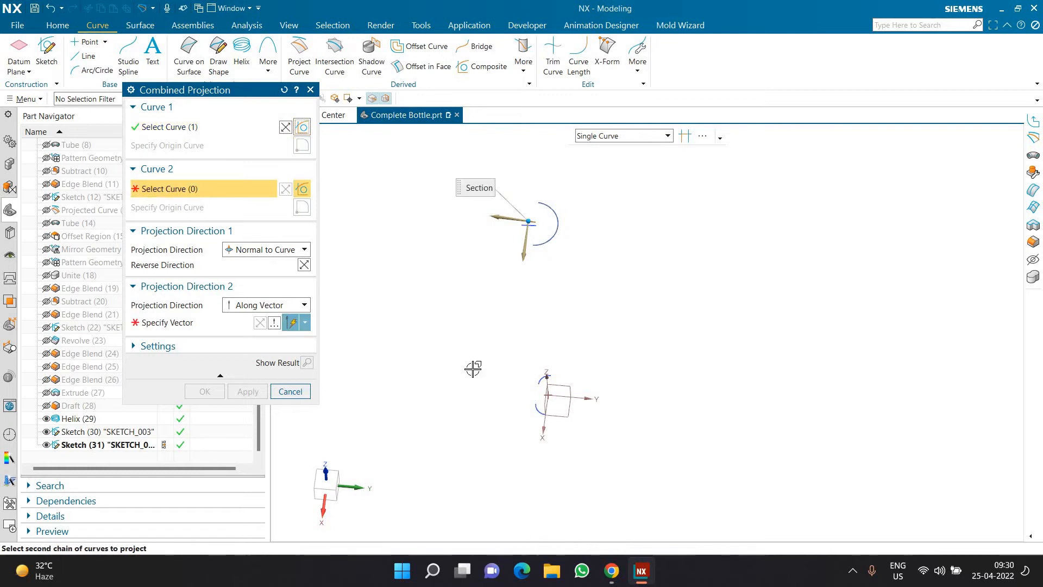
middle_drag(557, 374, 577, 343)
click(595, 414)
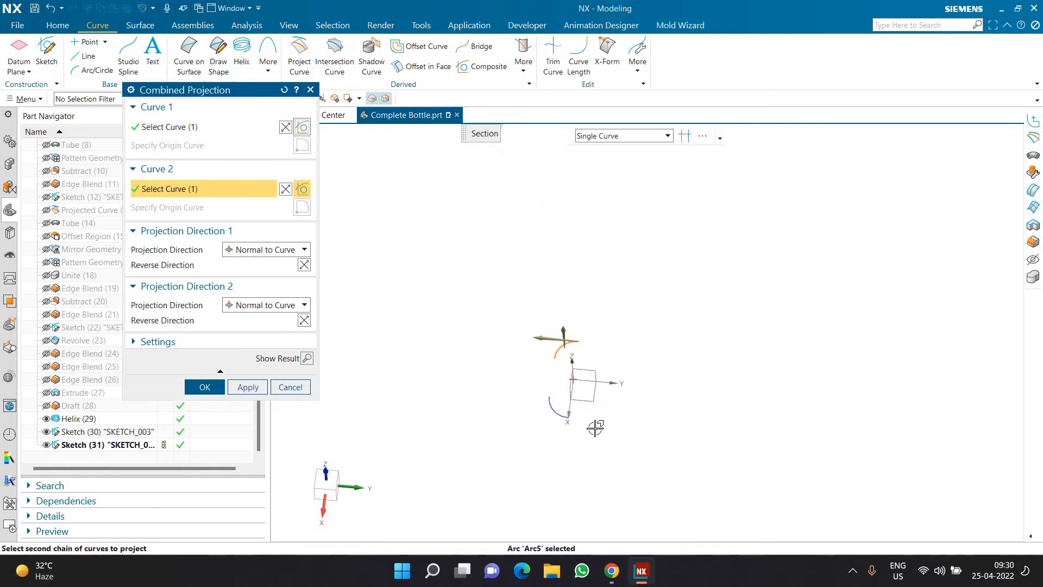
middle_drag(594, 426, 547, 180)
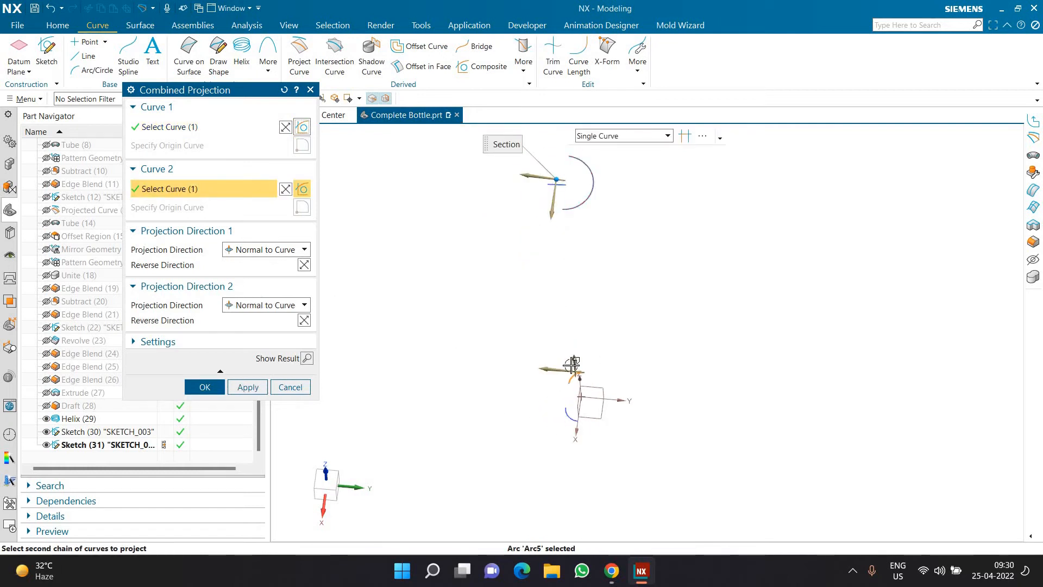
middle_click(510, 355)
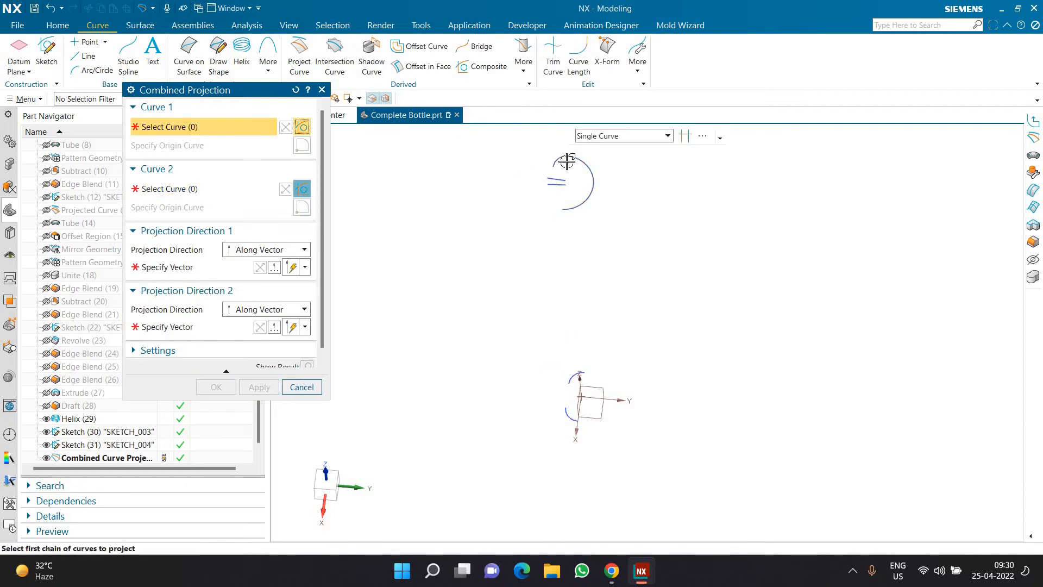
Create a second Combined Projection from the lower tangent line and the positive-X side arc, and hide the two source sketches
scroll(568, 152, up, 2)
middle_drag(579, 223, 571, 175)
scroll(570, 175, up, 5)
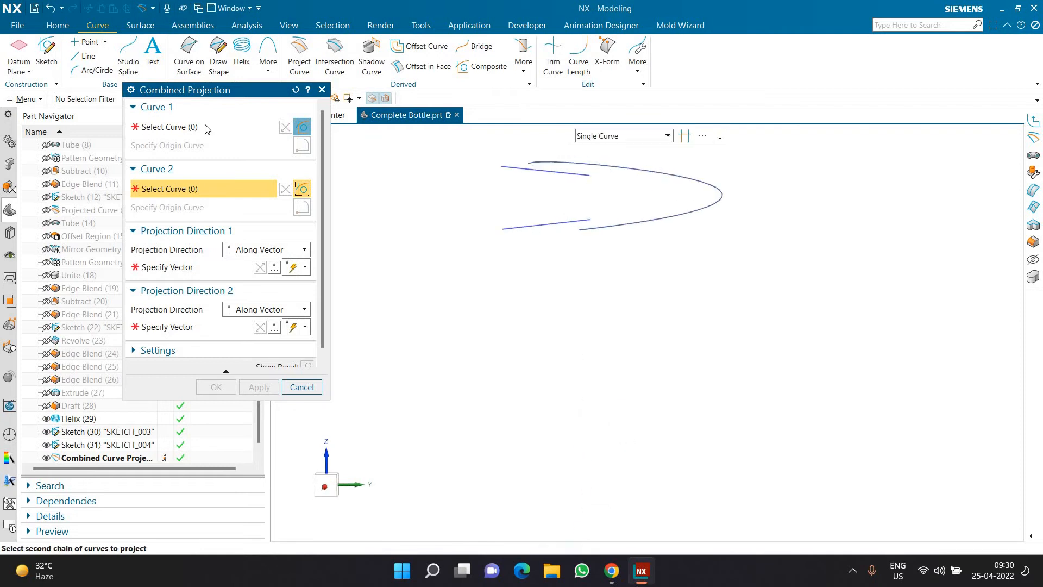
scroll(494, 249, down, 3)
click(493, 249)
scroll(433, 266, down, 2)
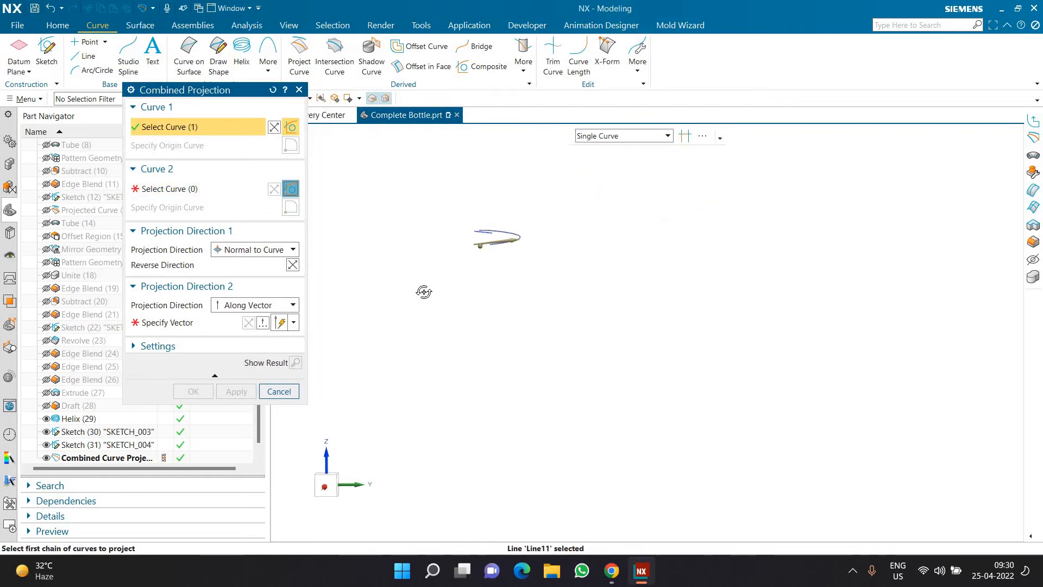
mouse_move(424, 292)
middle_down()
mouse_move(429, 309)
mouse_move(422, 272)
mouse_move(424, 296)
middle_up()
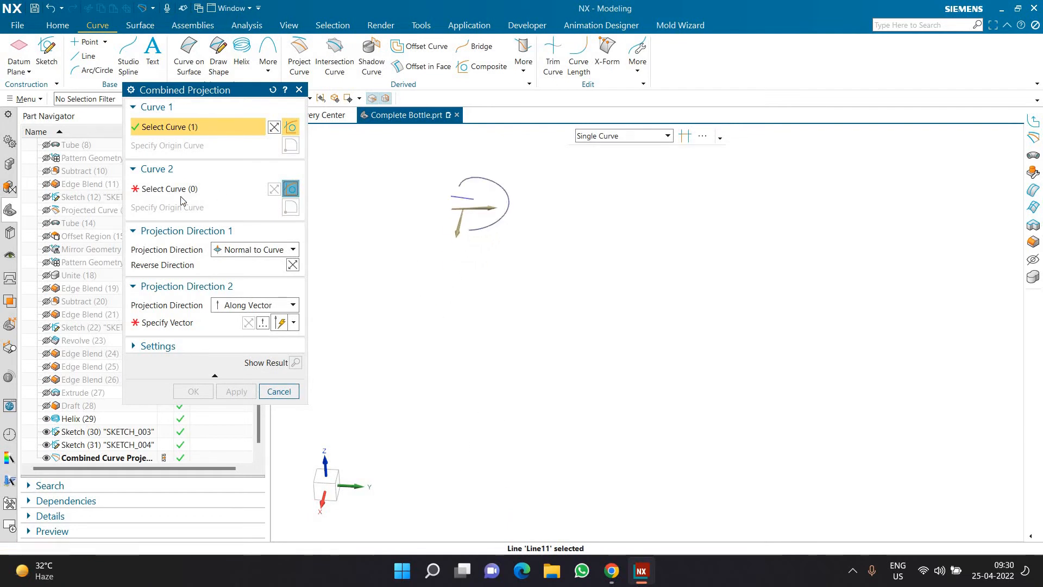
click(181, 197)
middle_drag(426, 430, 422, 428)
click(413, 447)
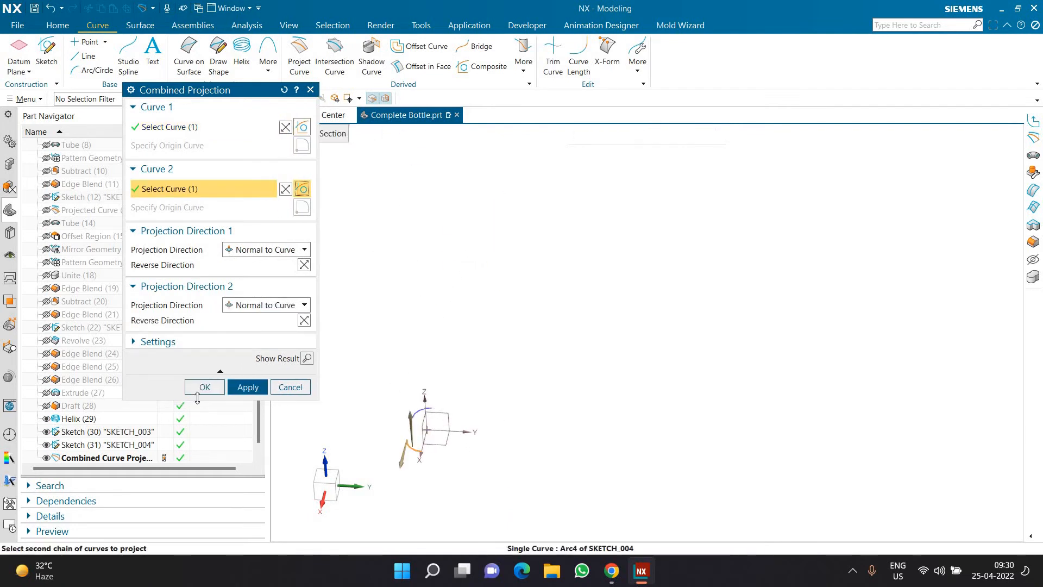
middle_click(518, 398)
scroll(466, 228, up, 5)
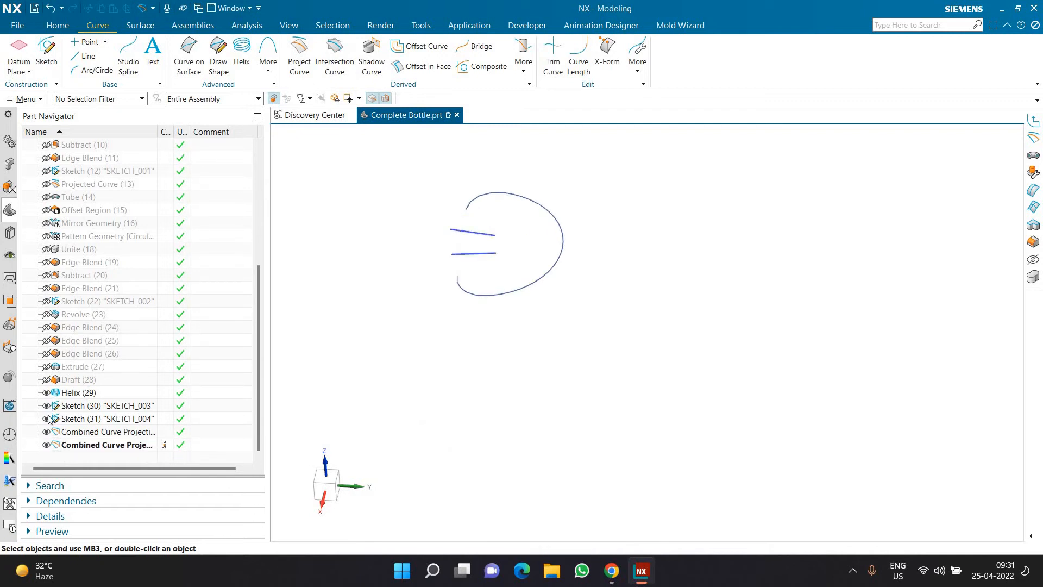
middle_drag(470, 319, 508, 274)
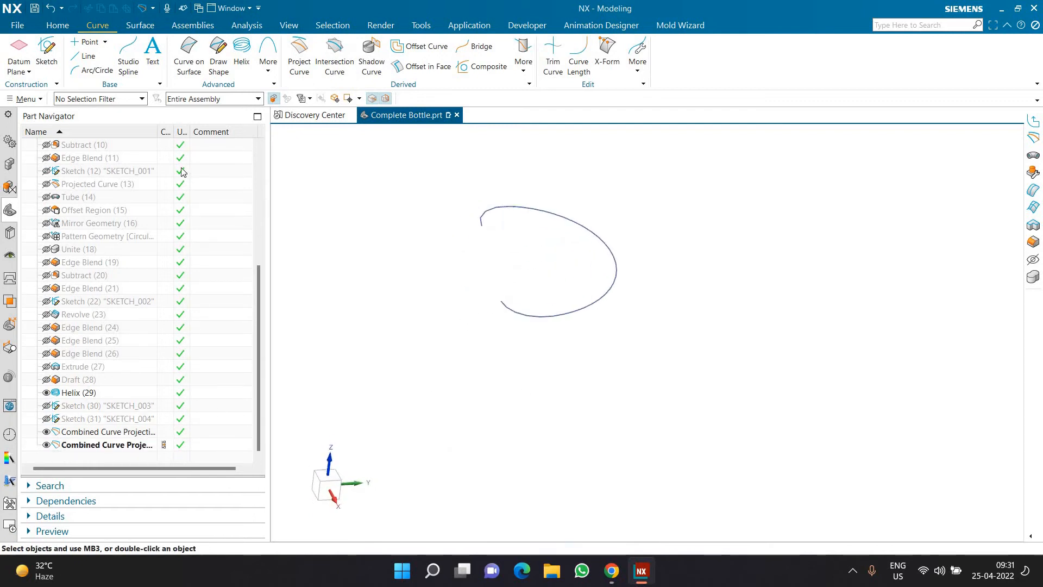
Start an On Path sketch on the helix curve only, with its plane normal to the path at 0% arc length
click(48, 56)
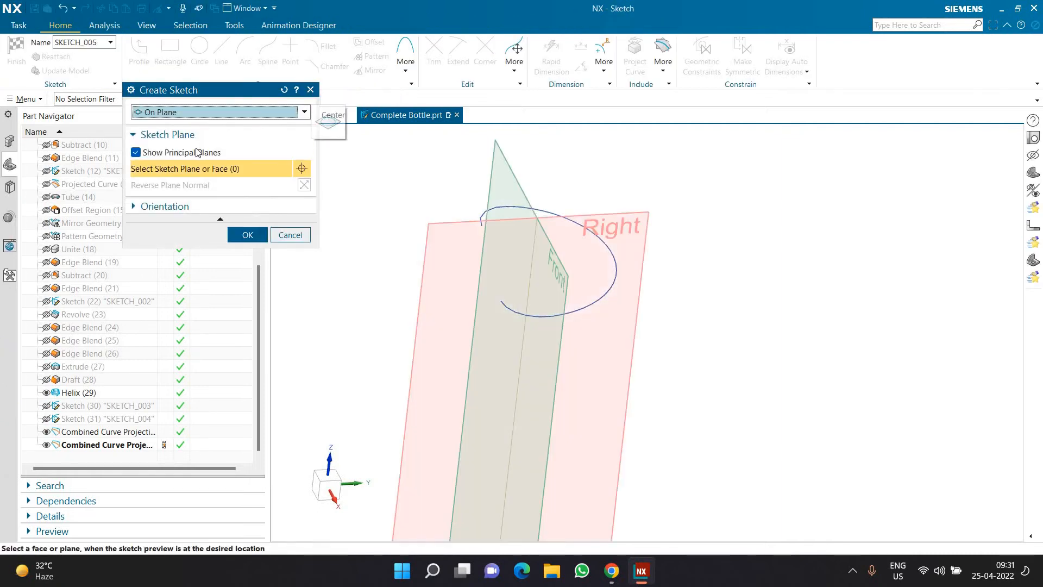
click(214, 112)
click(191, 137)
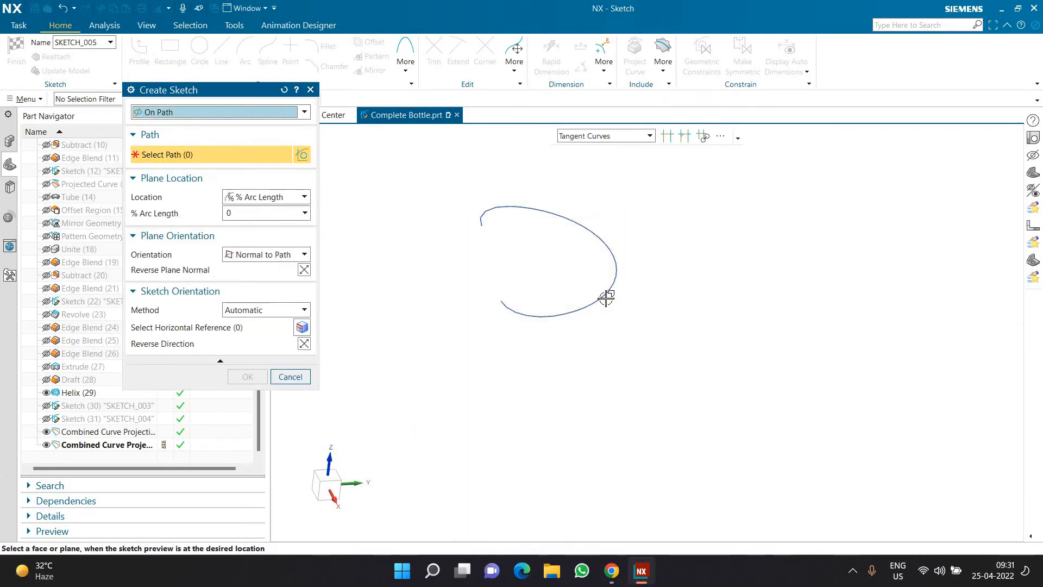
click(607, 296)
drag(588, 308, 600, 278)
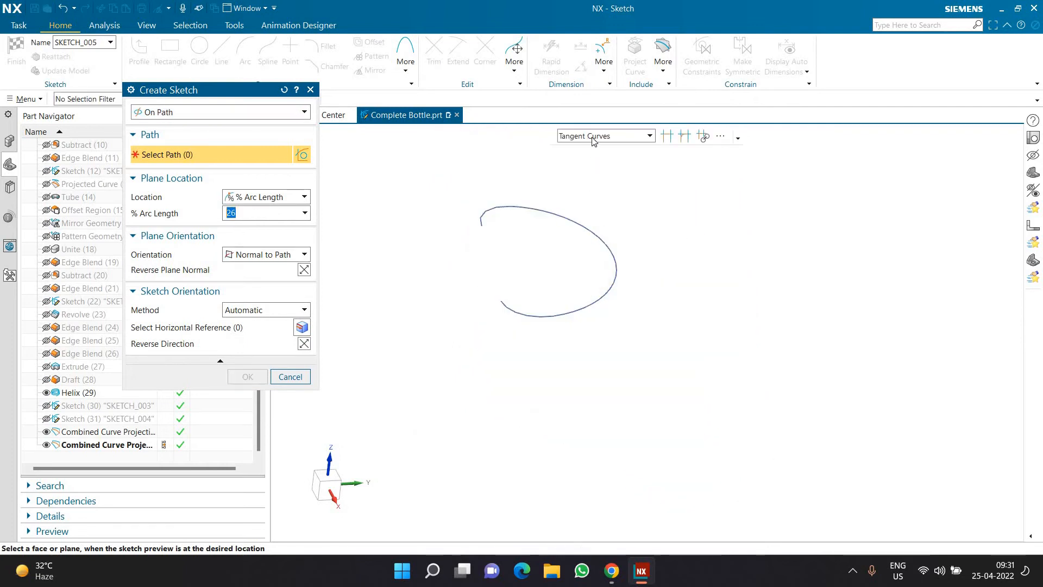
click(603, 136)
click(584, 149)
click(601, 296)
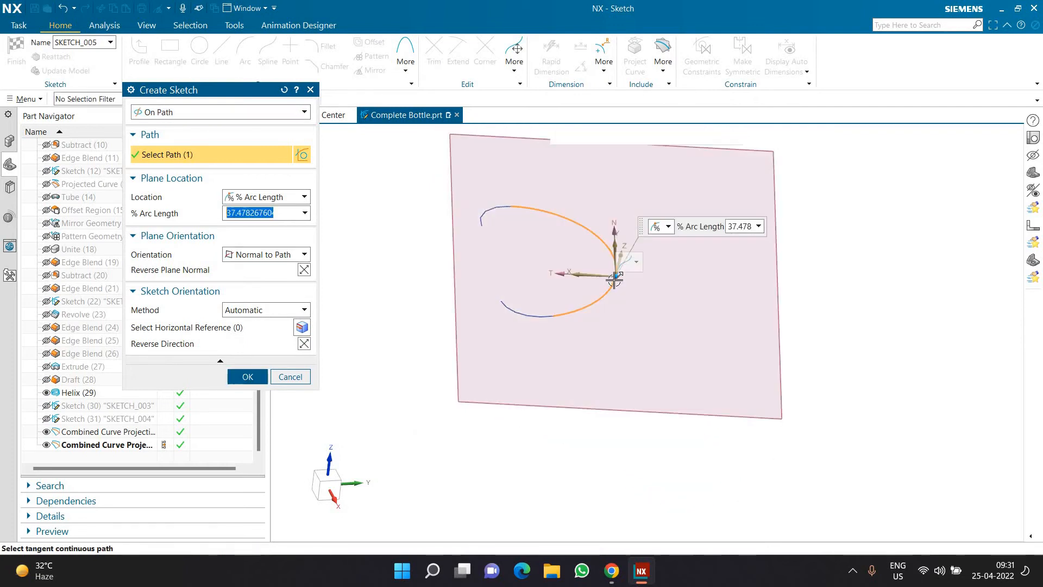
text(0)
key(Return)
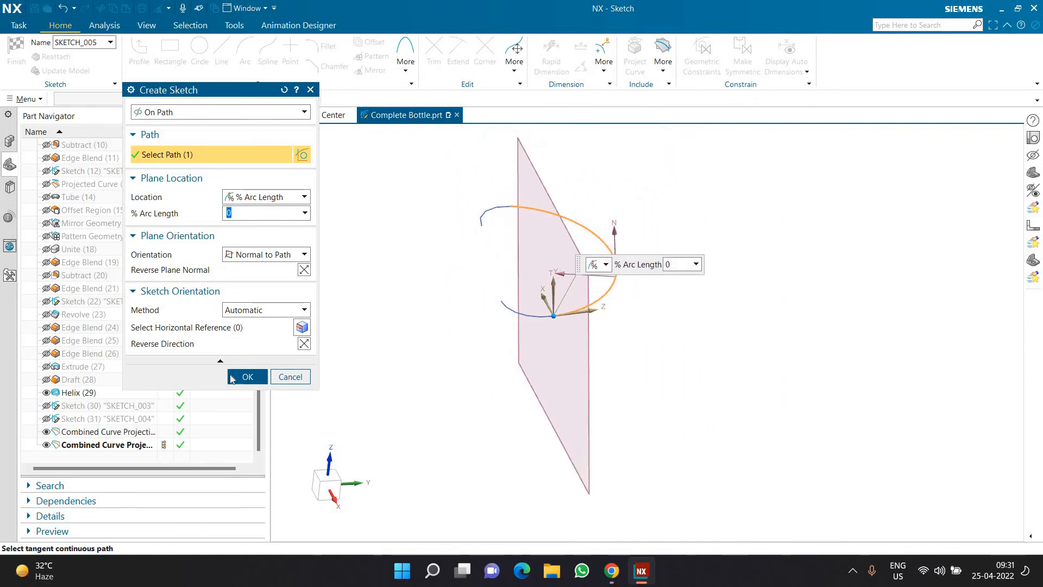
click(246, 378)
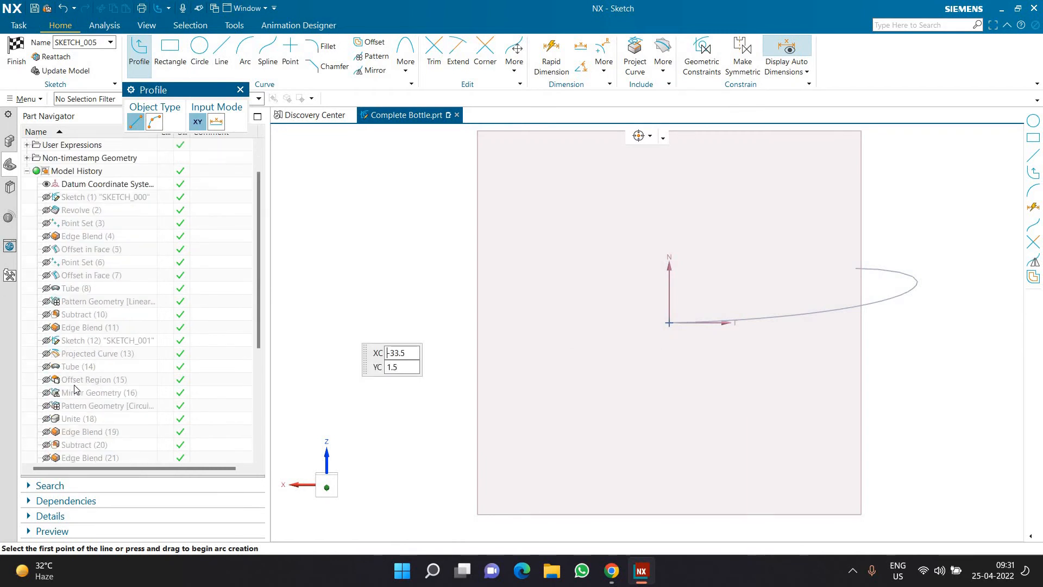
Show the hidden bottle body around the thread sketch
click(46, 367)
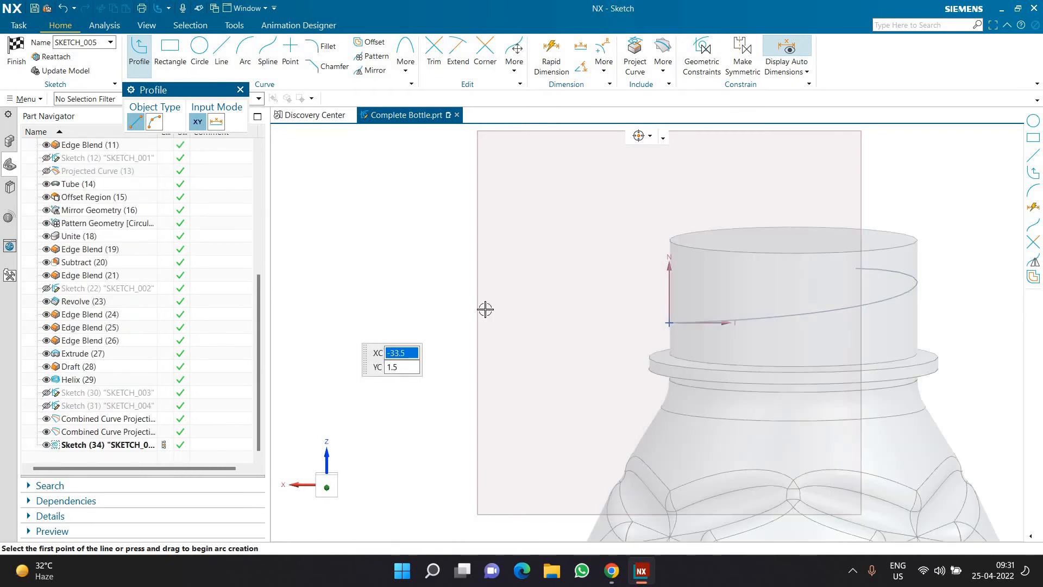
scroll(657, 321, up, 3)
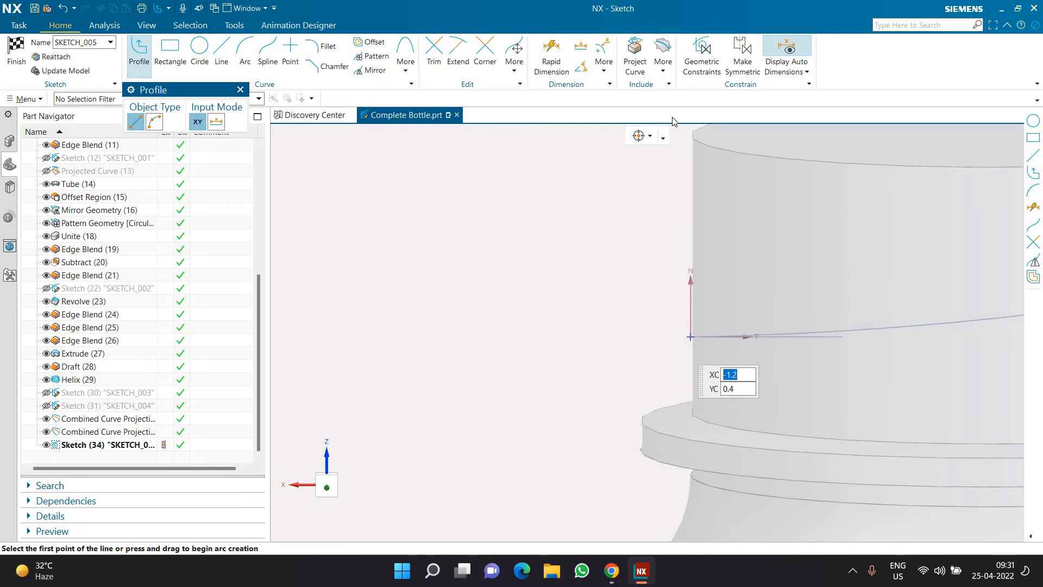
Create an Intersection Curve between the neck's cylindrical face and the sketch plane
click(664, 70)
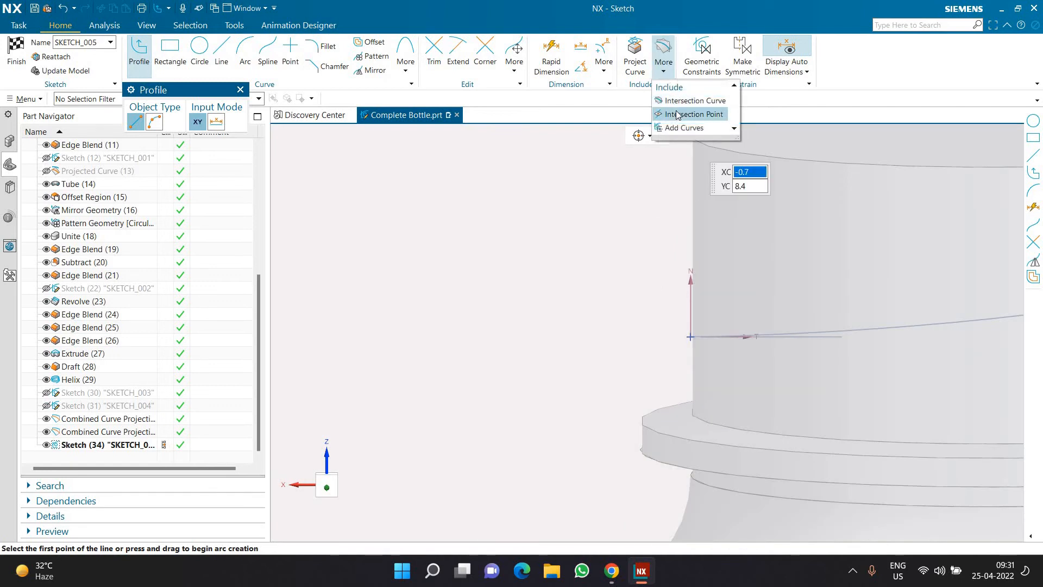
click(738, 252)
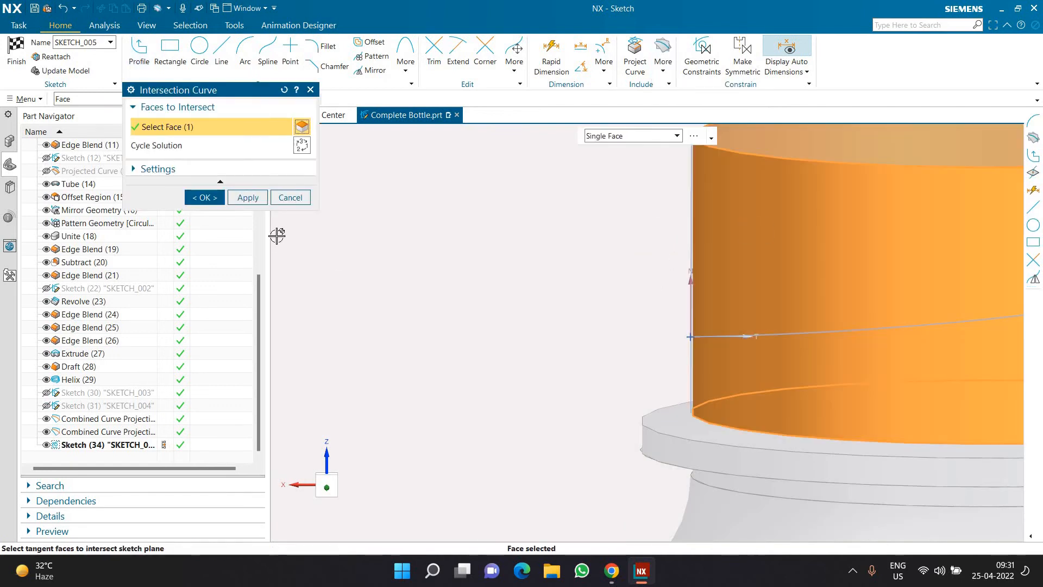
middle_click(230, 215)
scroll(687, 364, down, 3)
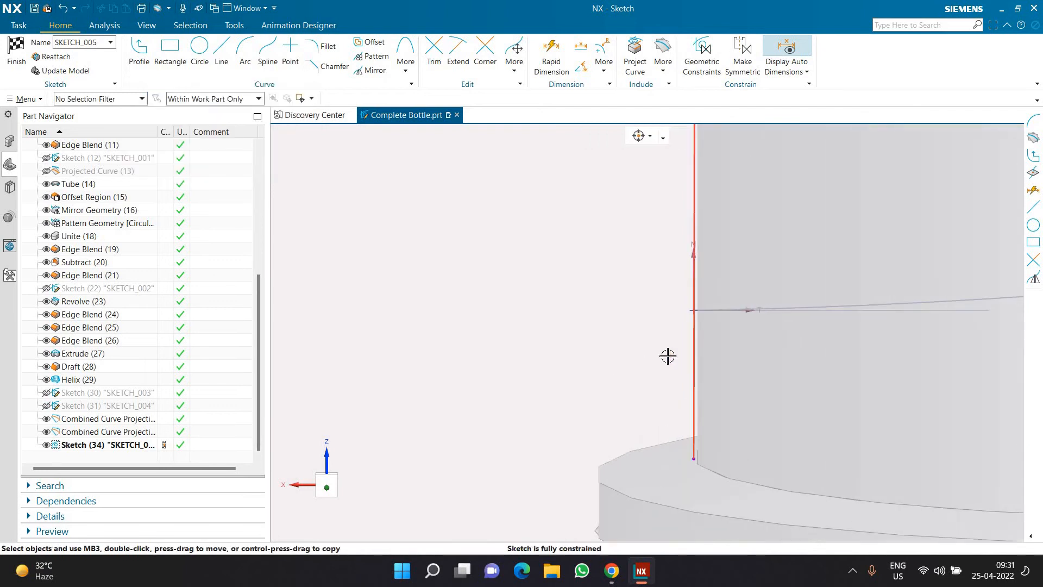
scroll(668, 320, down, 2)
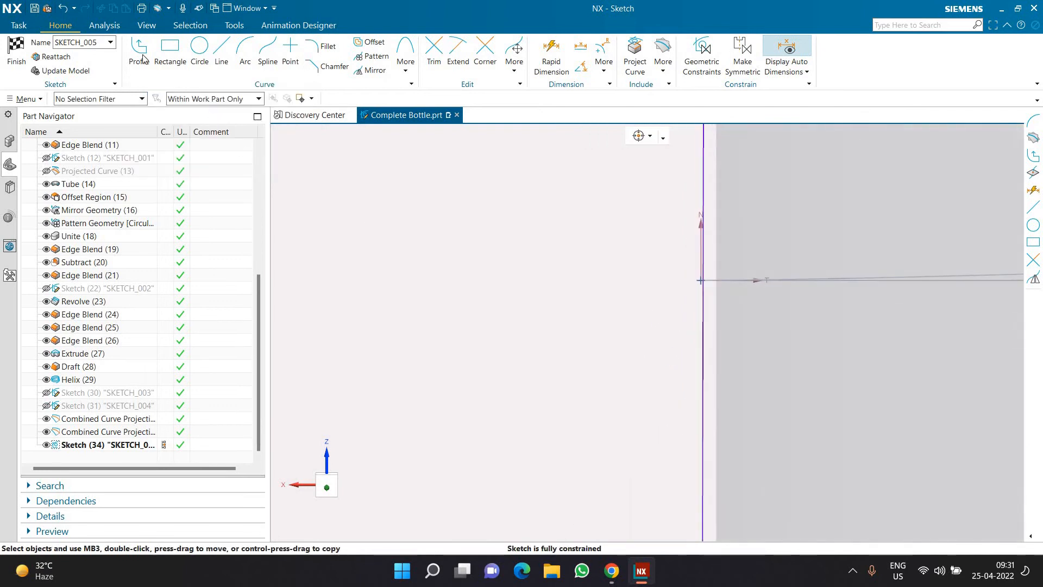
scroll(619, 261, up, 2)
scroll(655, 216, down, 2)
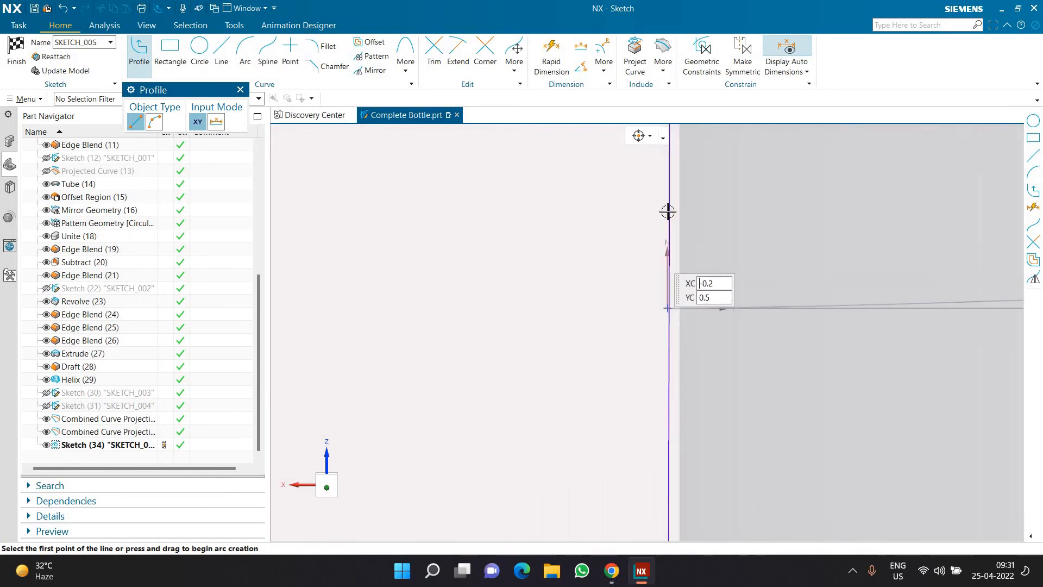
click(664, 214)
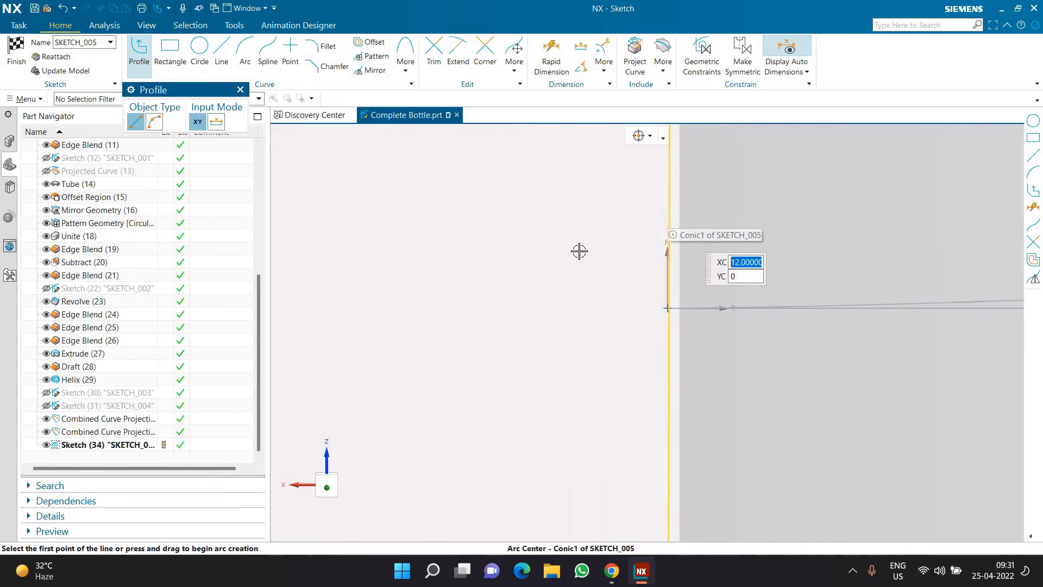
key(Escape)
click(689, 210)
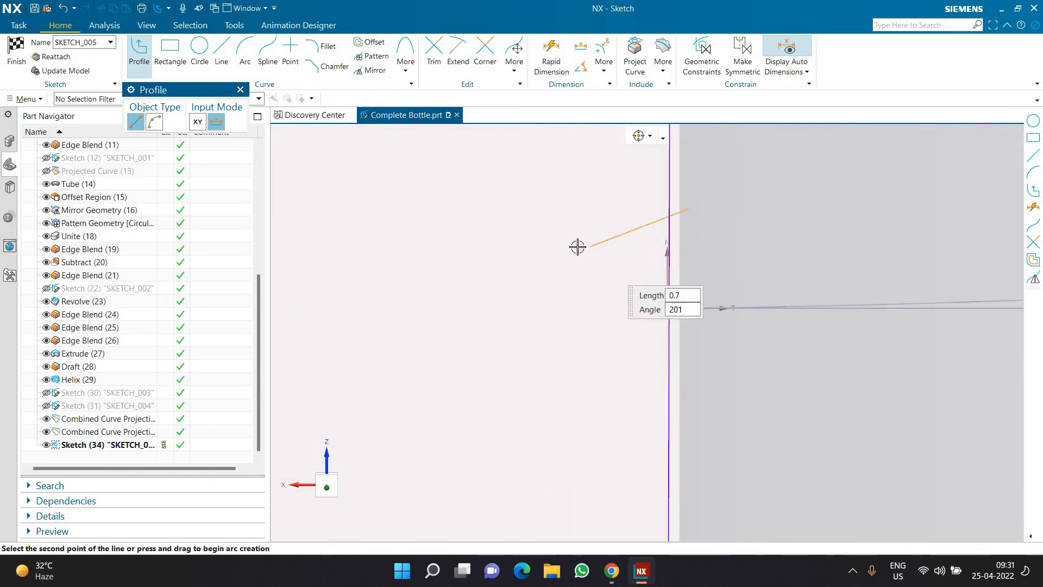
key(Escape)
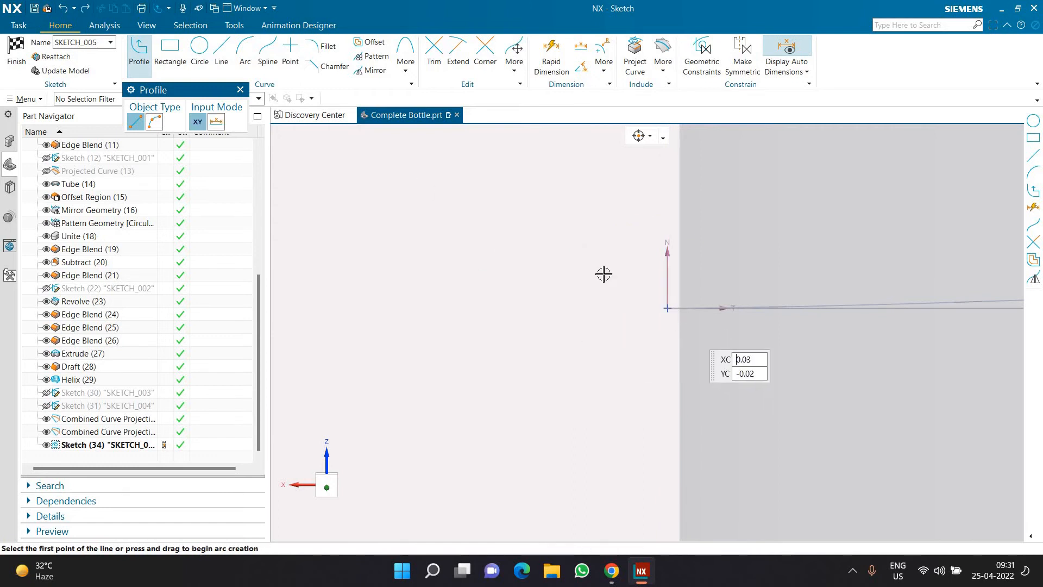
Sketch a closed four-sided profile outward from the helix start point, with about 0.6 mm and 0.4 mm vertical sides, a sloping top and a horizontal base
click(667, 308)
click(665, 220)
click(579, 251)
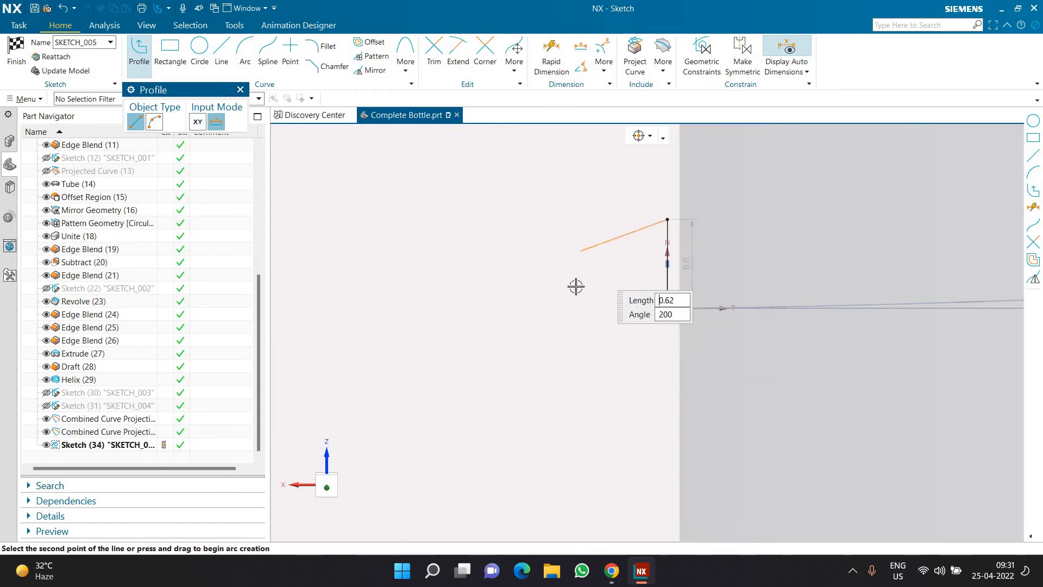
click(580, 308)
key(Escape)
key(Escape)
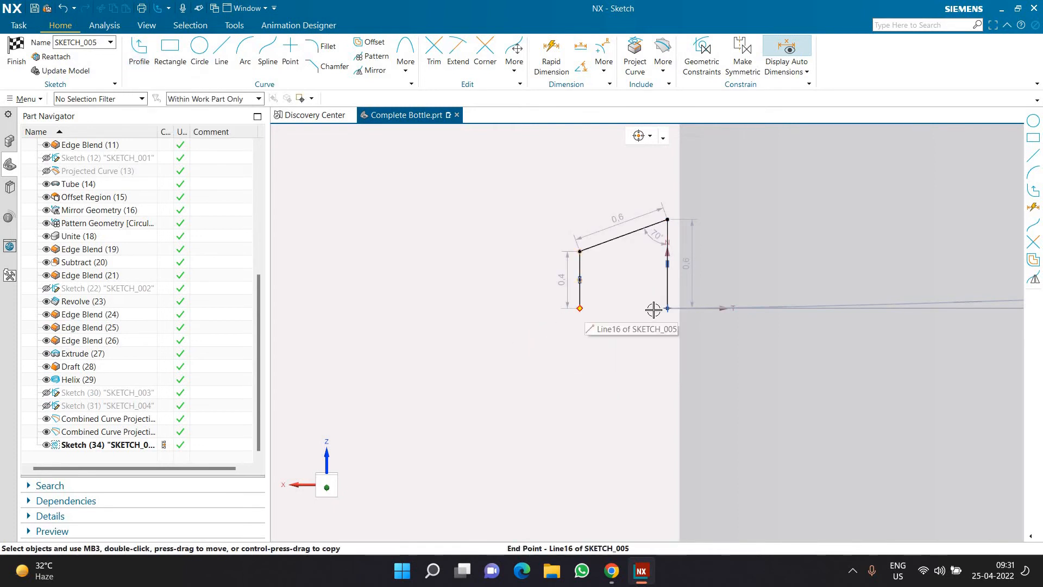
key(l)
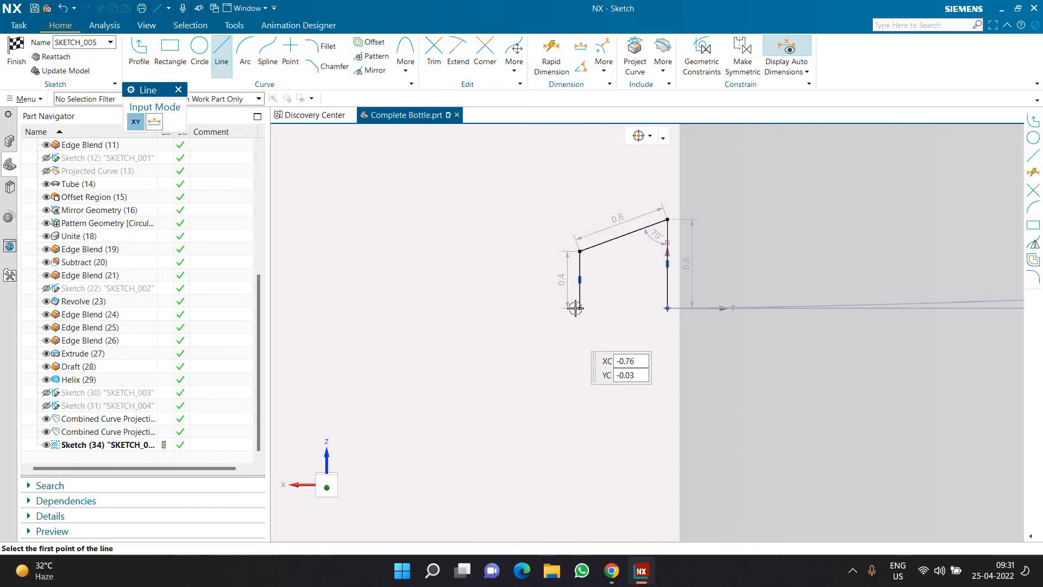
click(666, 308)
key(Escape)
Dimension the profile's vertical sides, setting the one at the helix to 0.6 mm and the outer one to 0.2 mm
scroll(681, 265, up, 2)
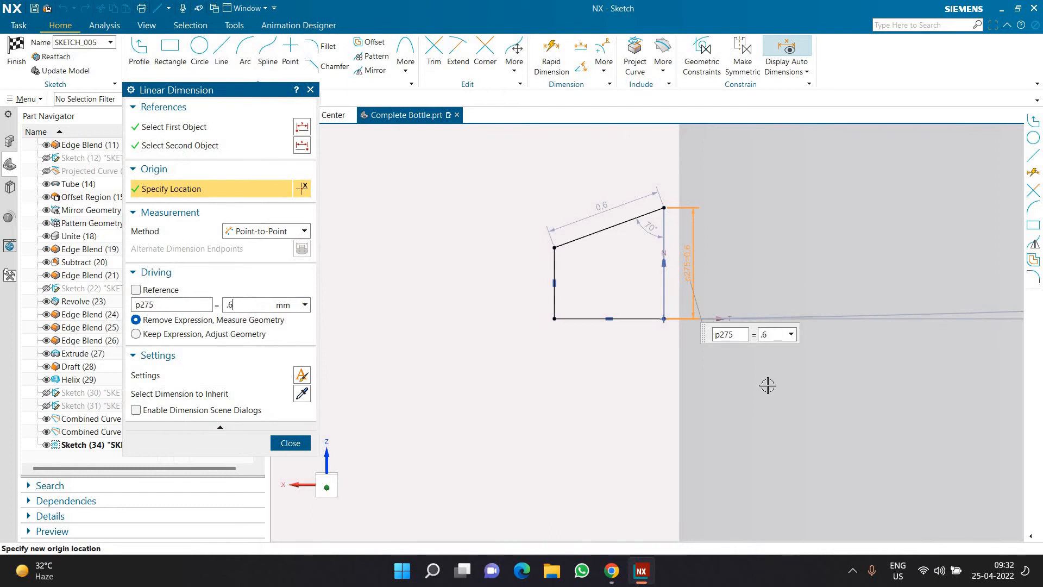
key(Return)
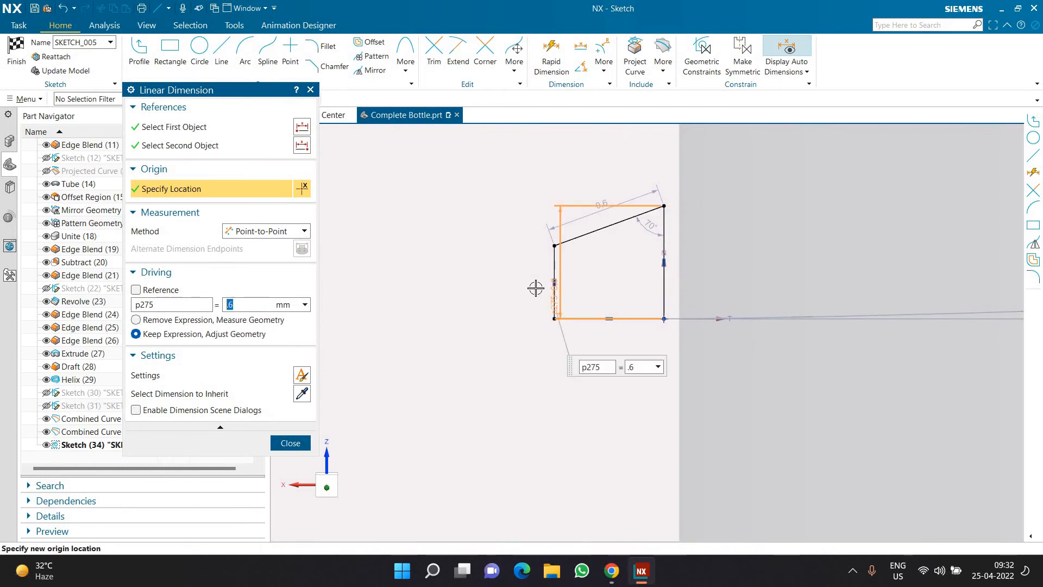
click(591, 287)
click(564, 68)
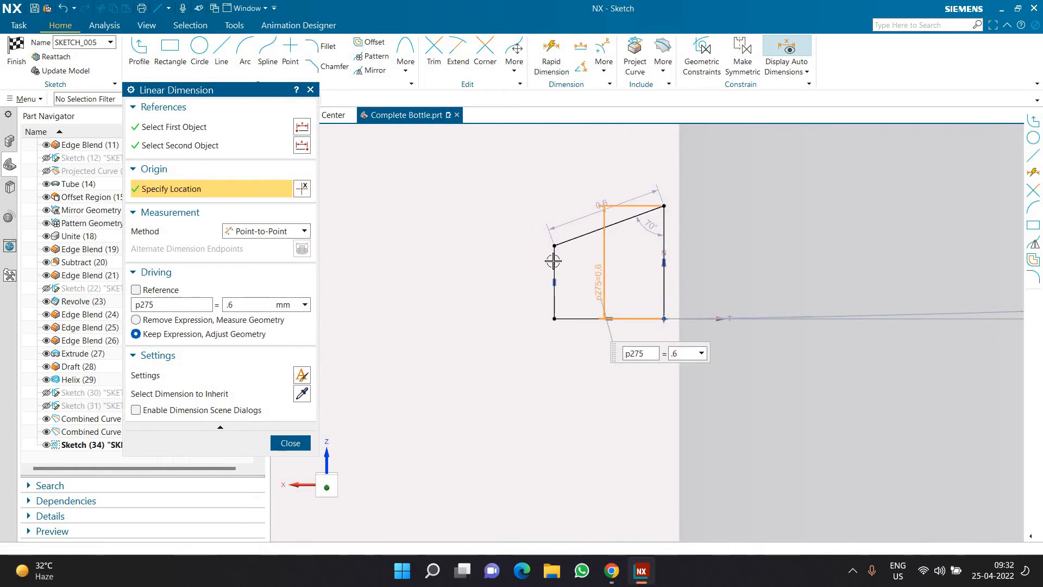
click(498, 321)
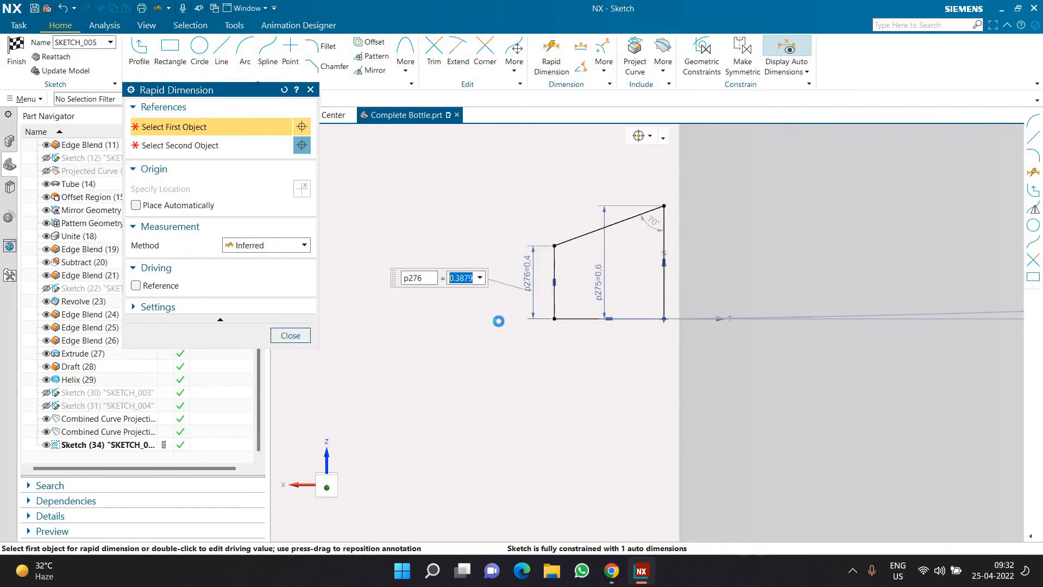
text(.2)
key(Return)
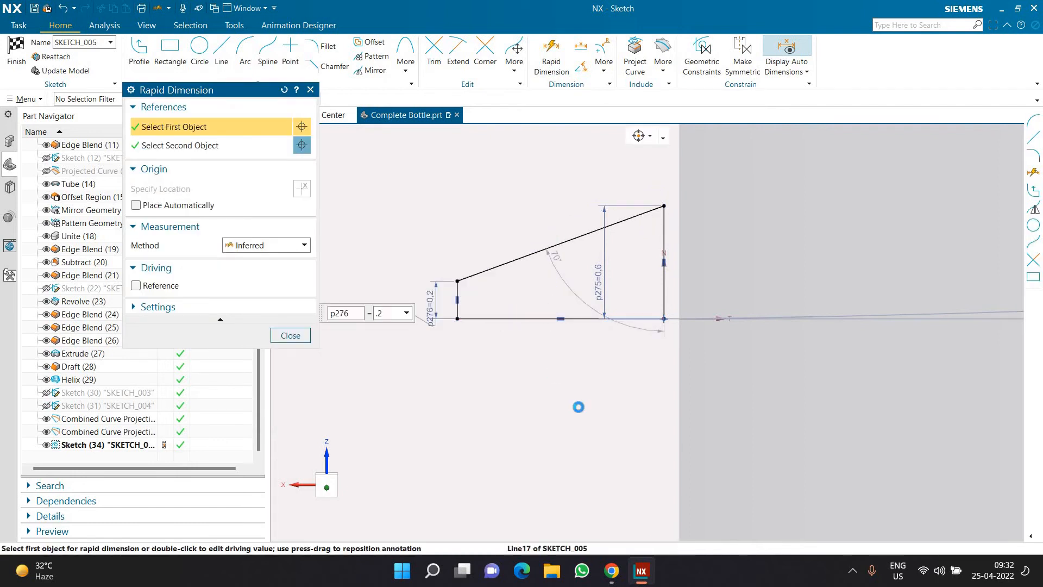
Set the profile's horizontal base to 1 mm and finish the sketch
click(560, 318)
click(583, 403)
key(Return)
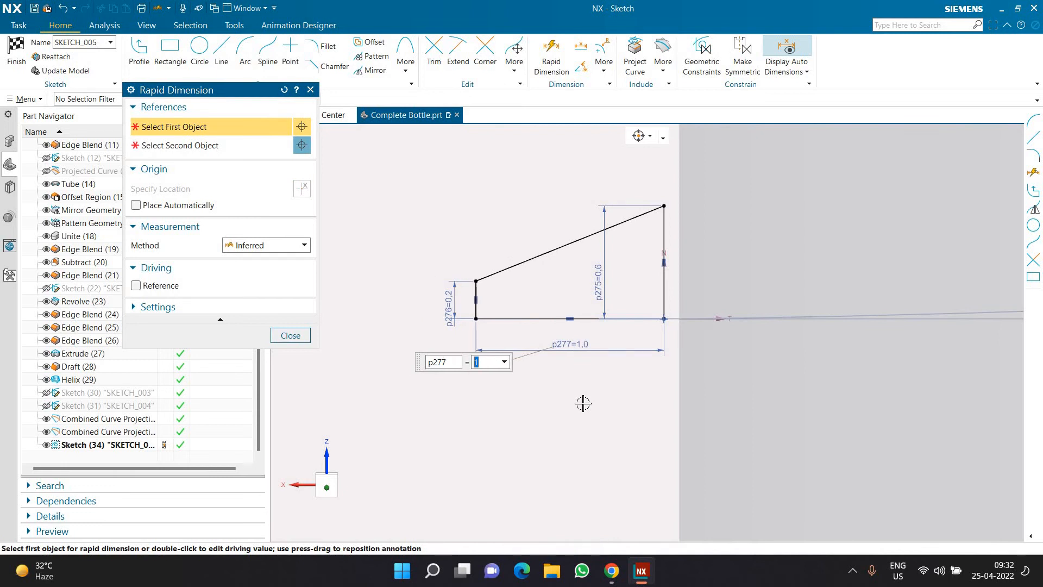
key(Escape)
scroll(625, 306, down, 5)
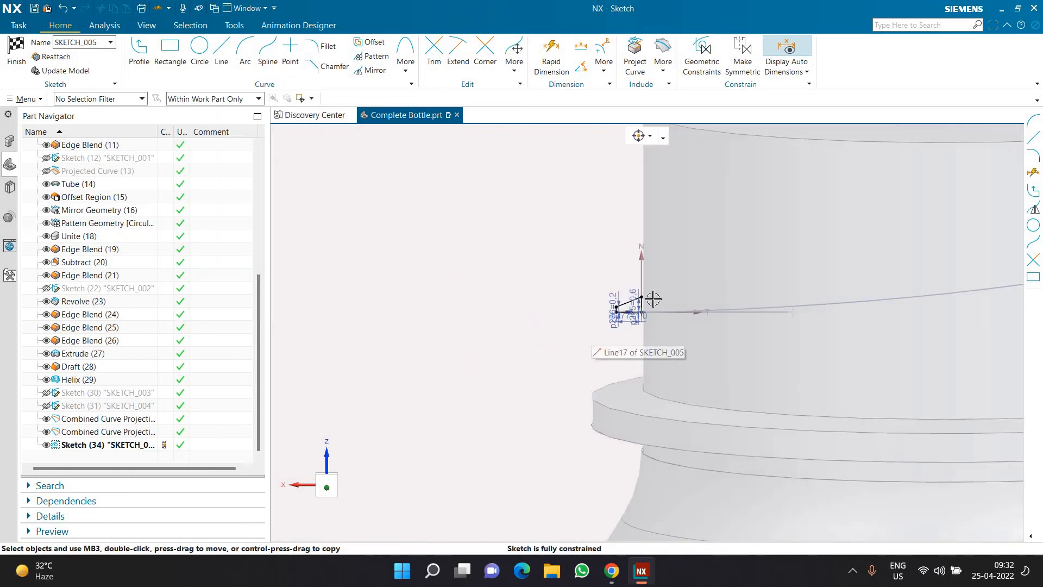
scroll(652, 298, up, 3)
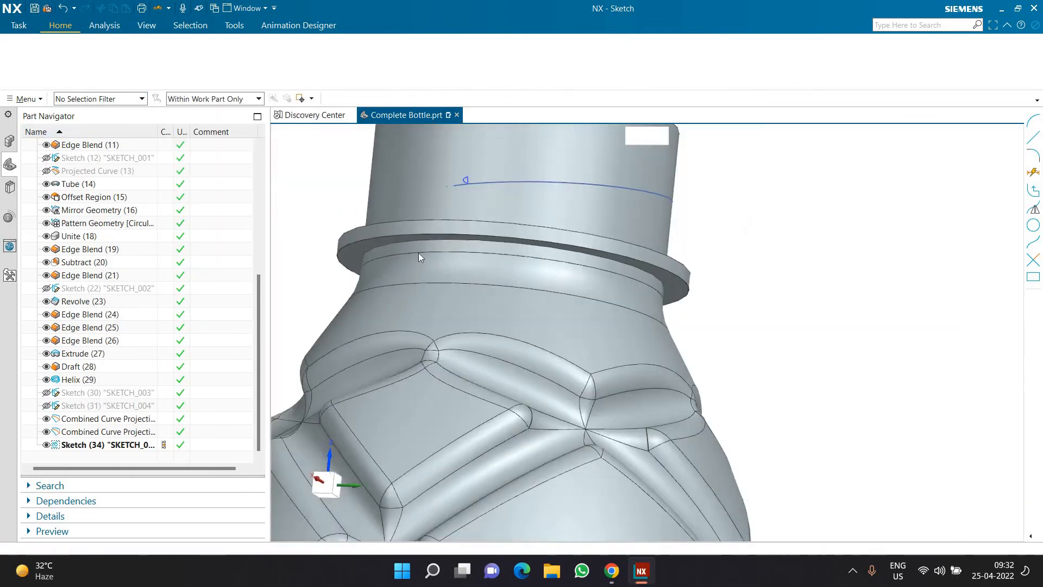
scroll(546, 312, up, 5)
scroll(532, 348, down, 5)
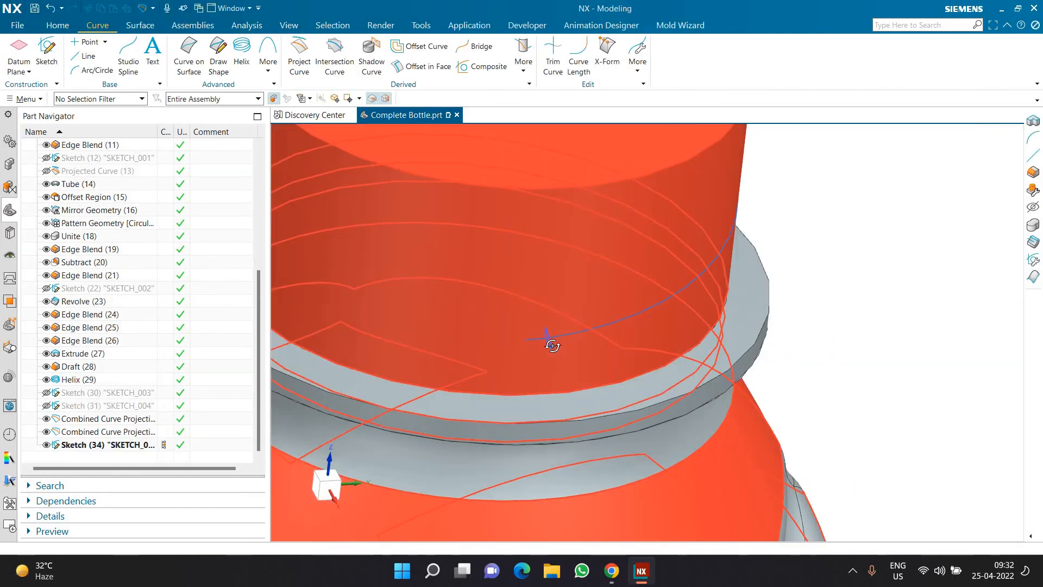
middle_drag(551, 342, 699, 368)
scroll(633, 385, up, 5)
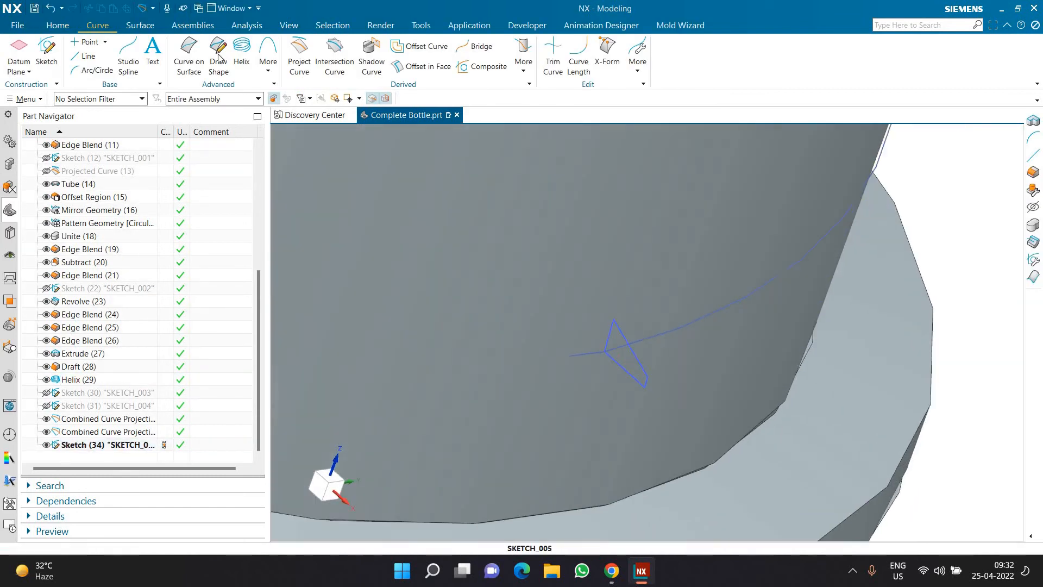
Start a Swept feature and select the closed thread profile as its section using Connected Curves
click(140, 25)
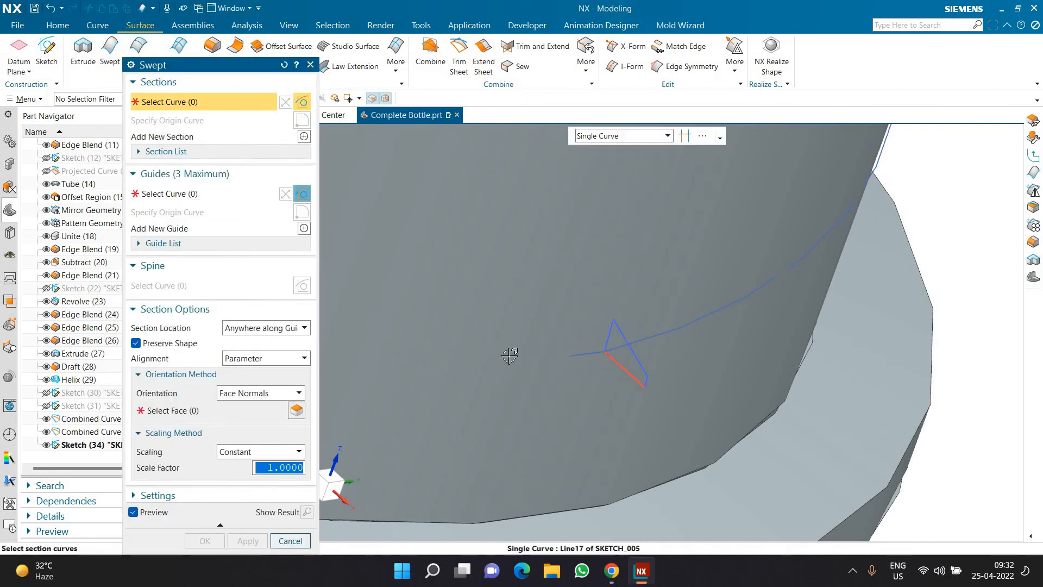
click(635, 368)
scroll(622, 370, up, 2)
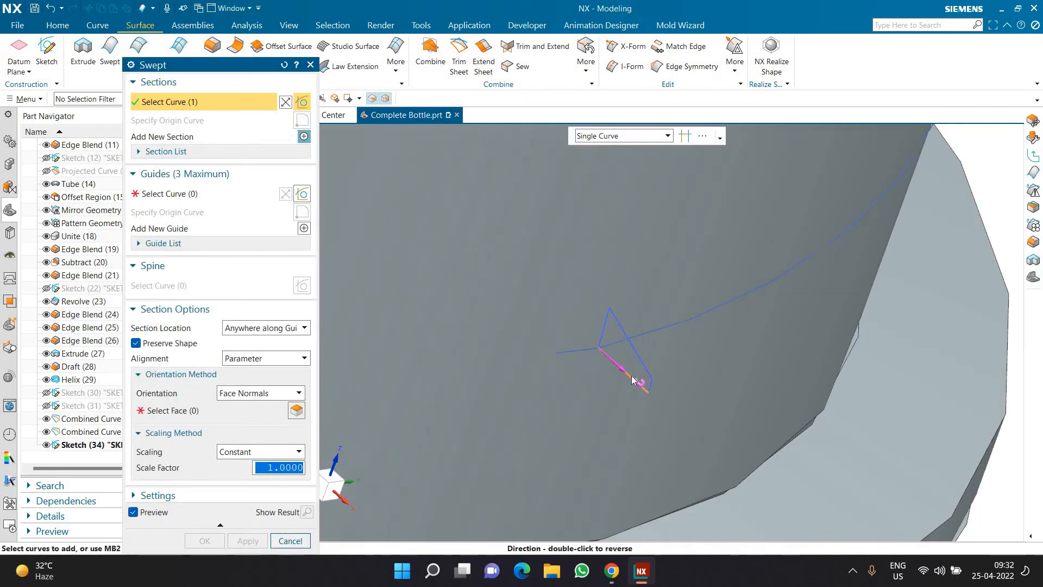
right_click(632, 379)
click(636, 384)
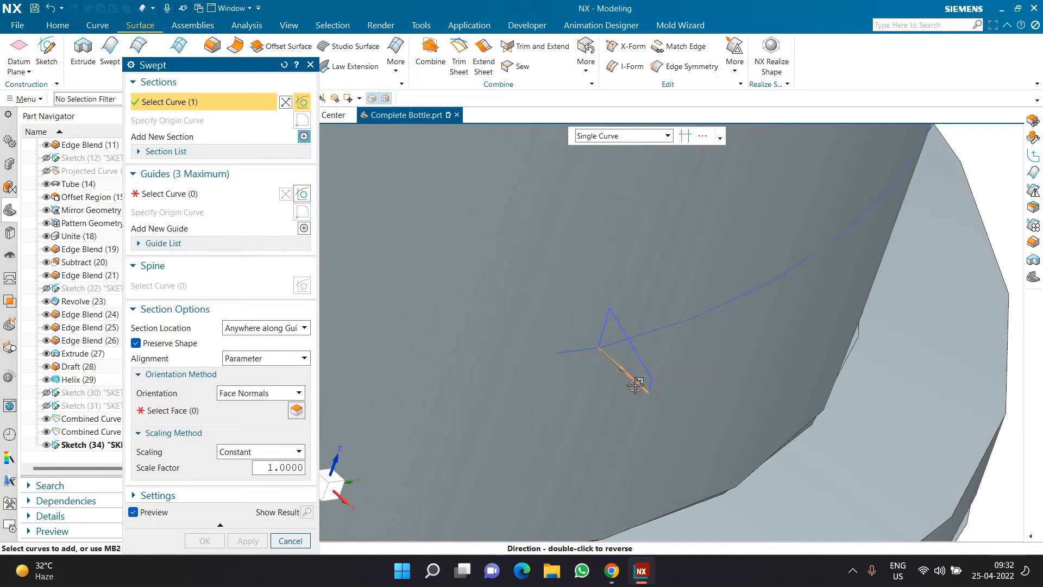
scroll(636, 384, up, 2)
right_click(644, 385)
click(671, 405)
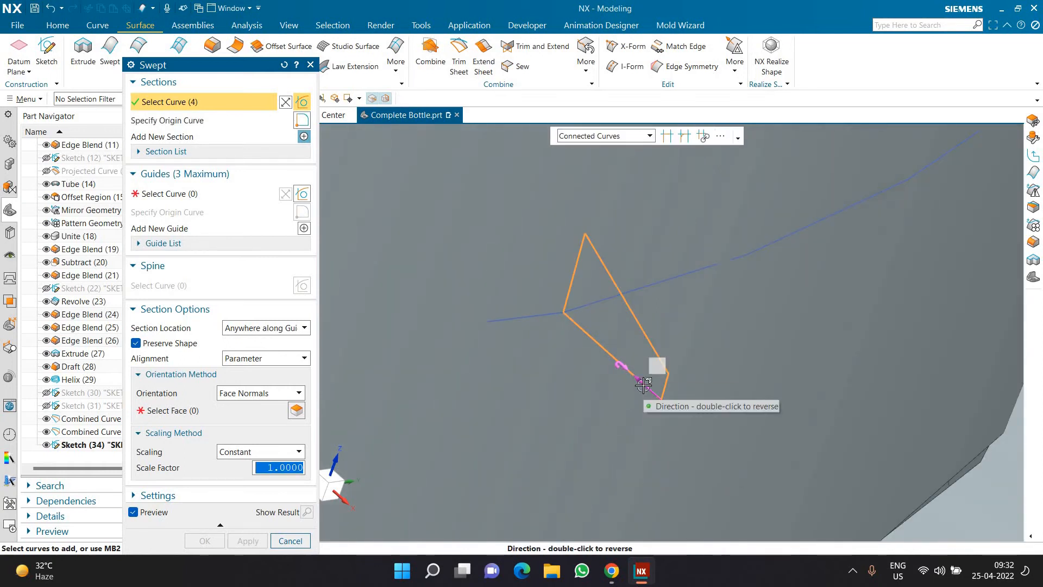
Select the helix with both run-out curves as the sweep's guide using Tangent Curves
click(152, 195)
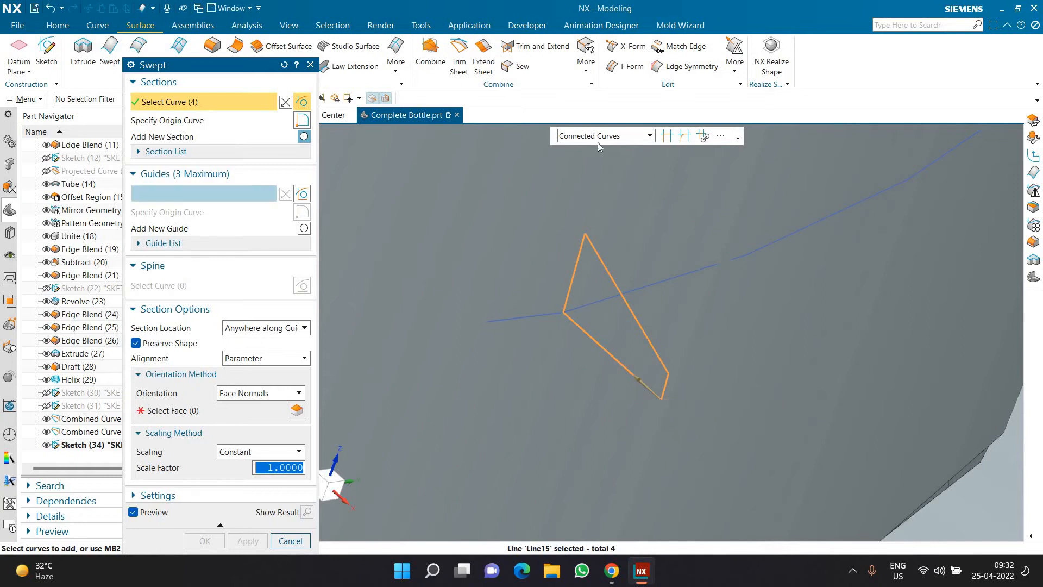
click(601, 370)
scroll(606, 372, down, 6)
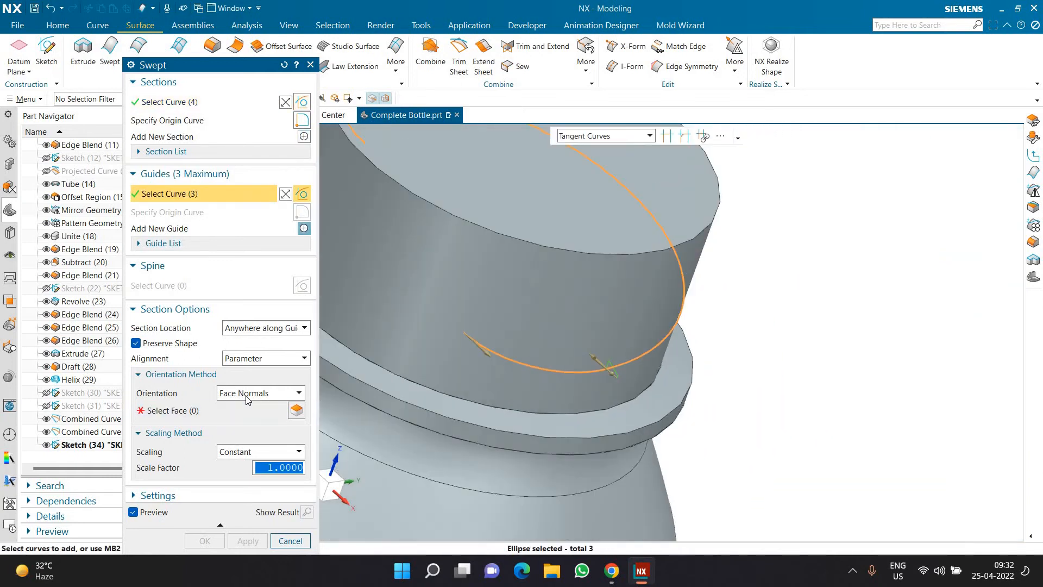
Try the Fixed orientation method for the sweep and inspect the preview around the neck
click(247, 397)
click(239, 416)
scroll(743, 379, down, 3)
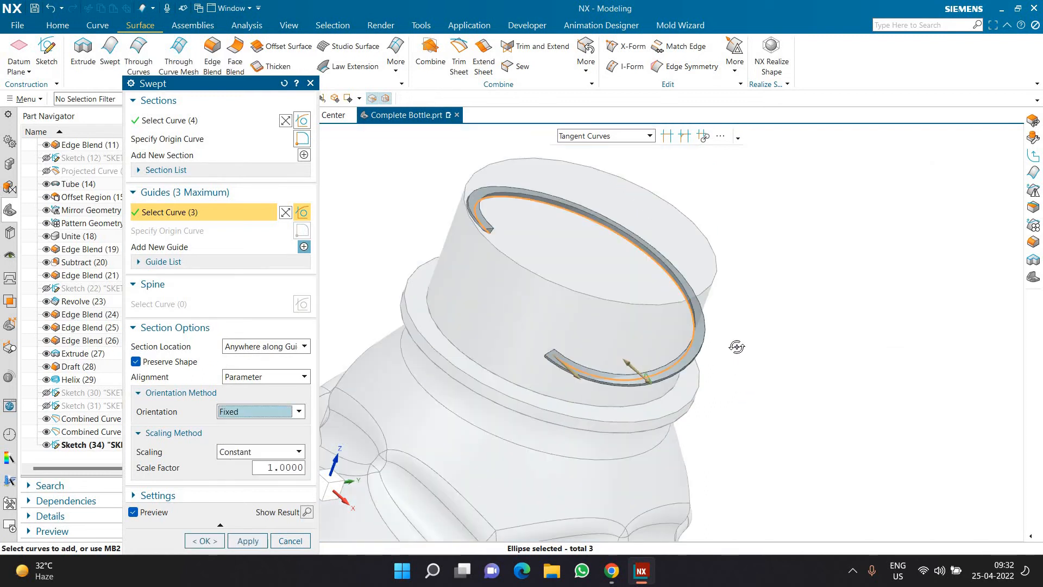
middle_drag(718, 330, 721, 333)
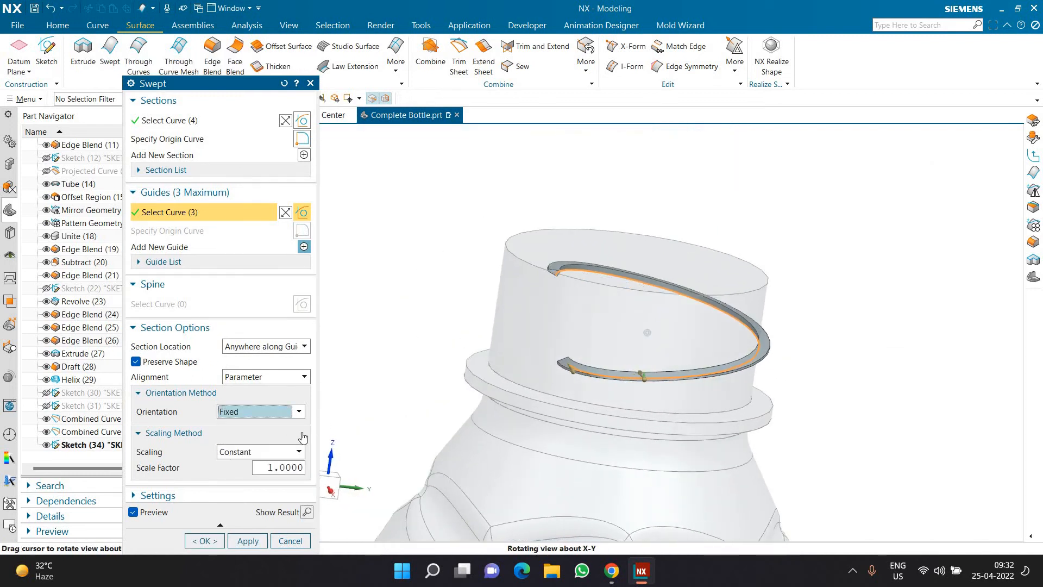
Set the sweep's orientation to Vector Direction along the Z-axis and inspect the preview from the opposite side
click(270, 416)
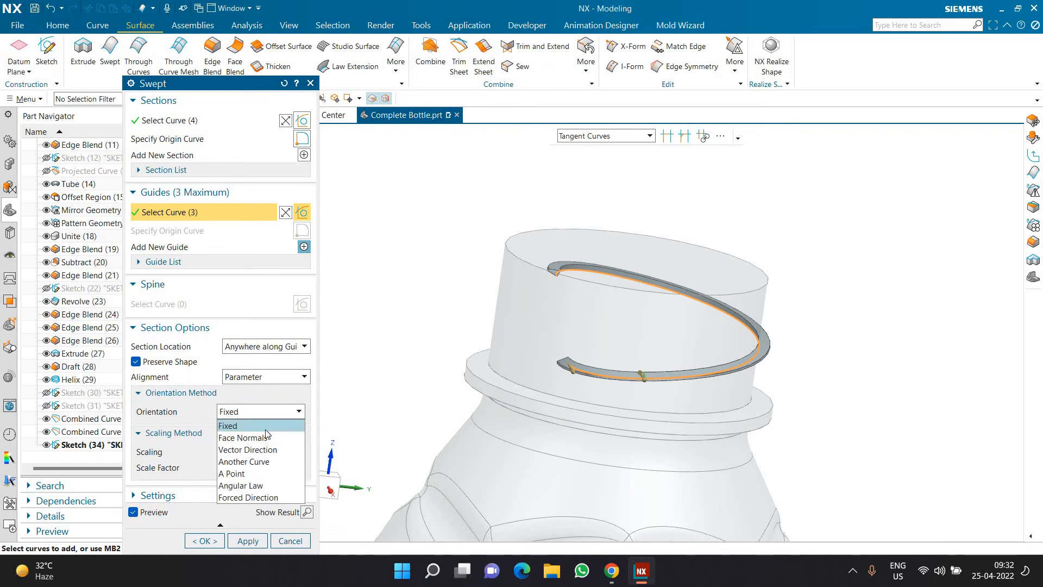
click(260, 450)
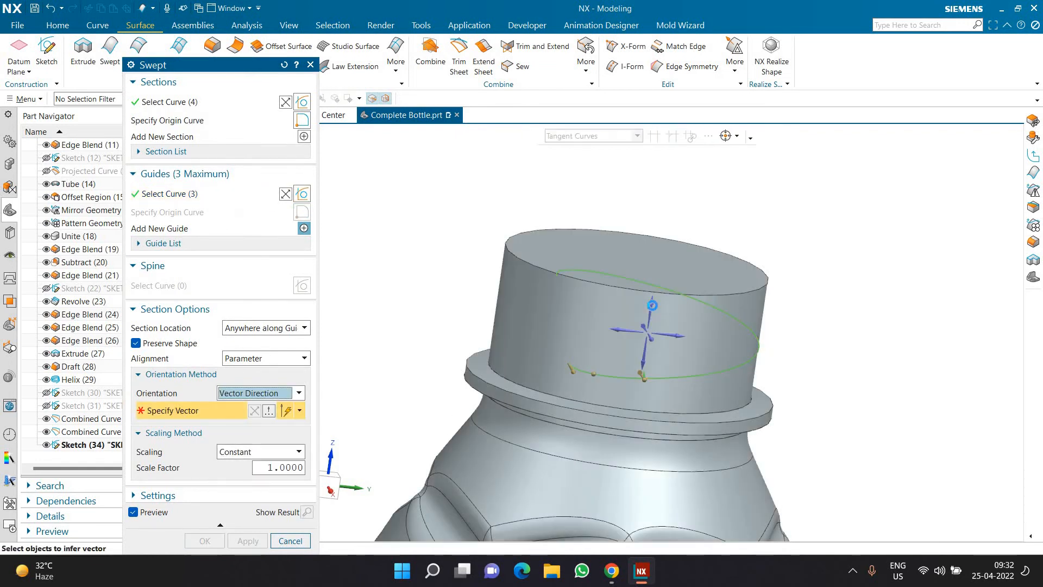
click(652, 305)
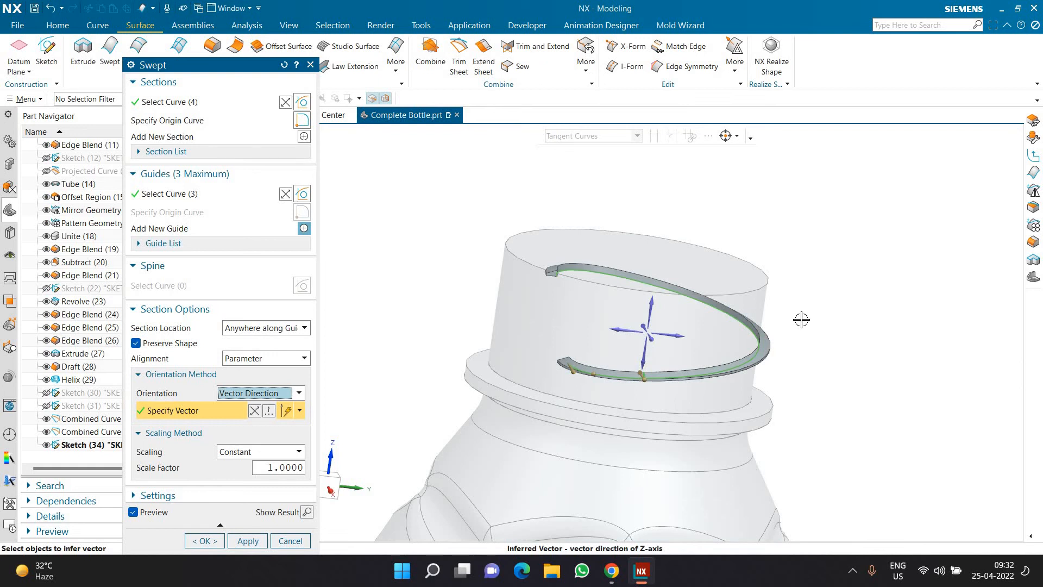
middle_drag(784, 312, 359, 337)
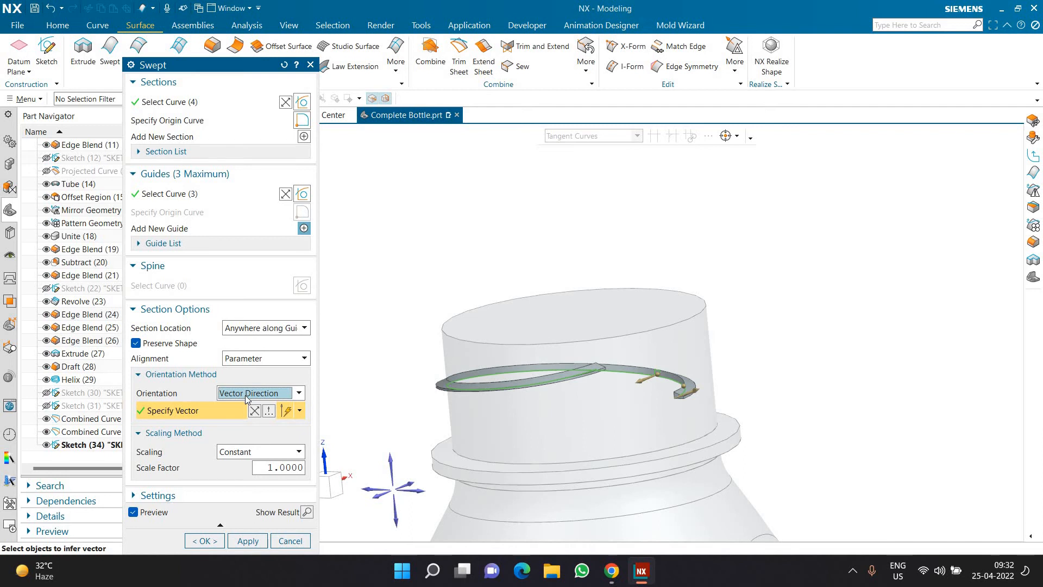
Create the swept thread with the chosen settings and inspect it around the bottle's neck
click(204, 540)
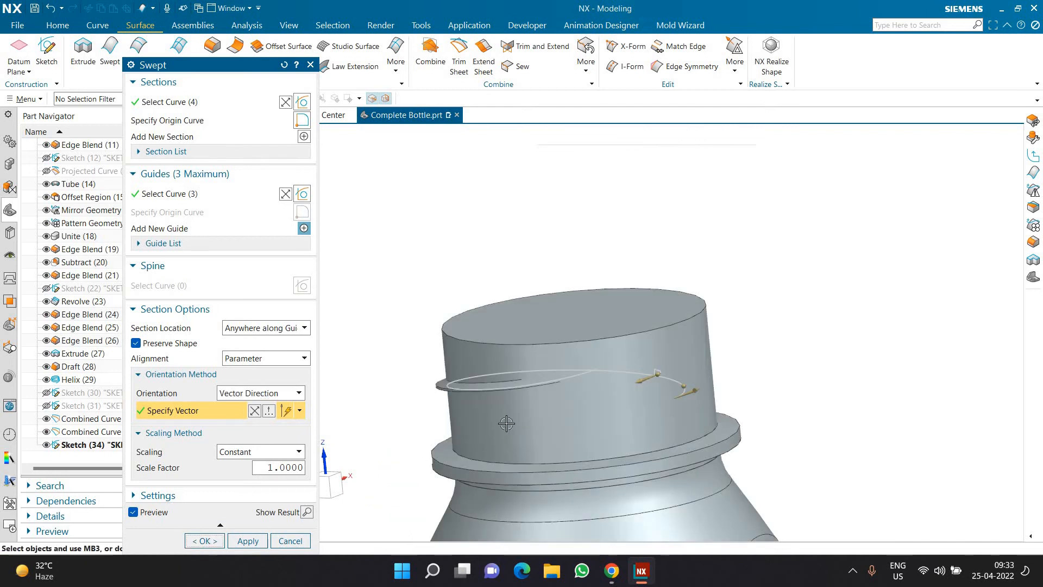
scroll(487, 375, up, 3)
middle_drag(487, 375, 414, 361)
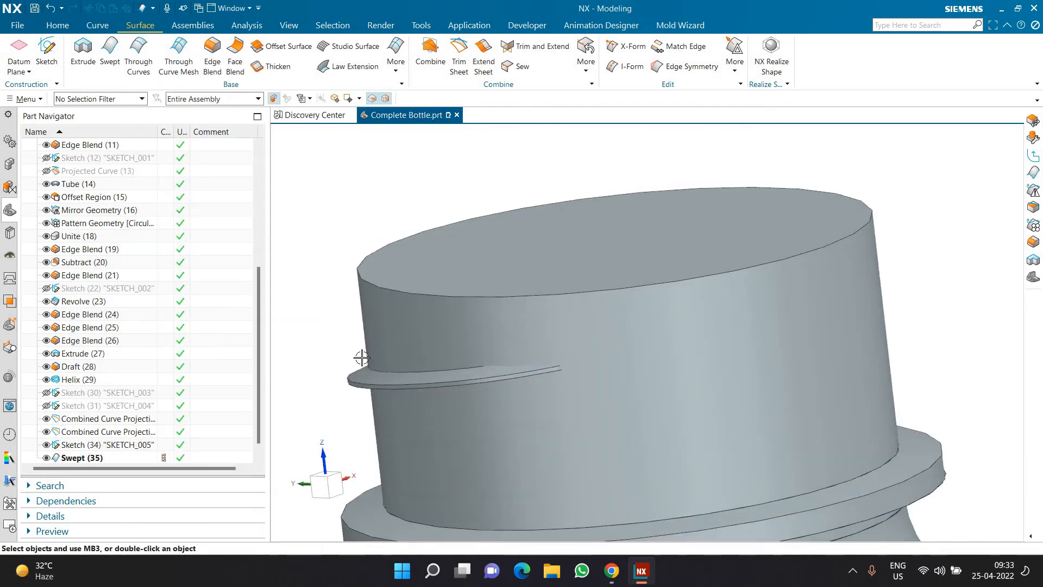
scroll(427, 358, down, 2)
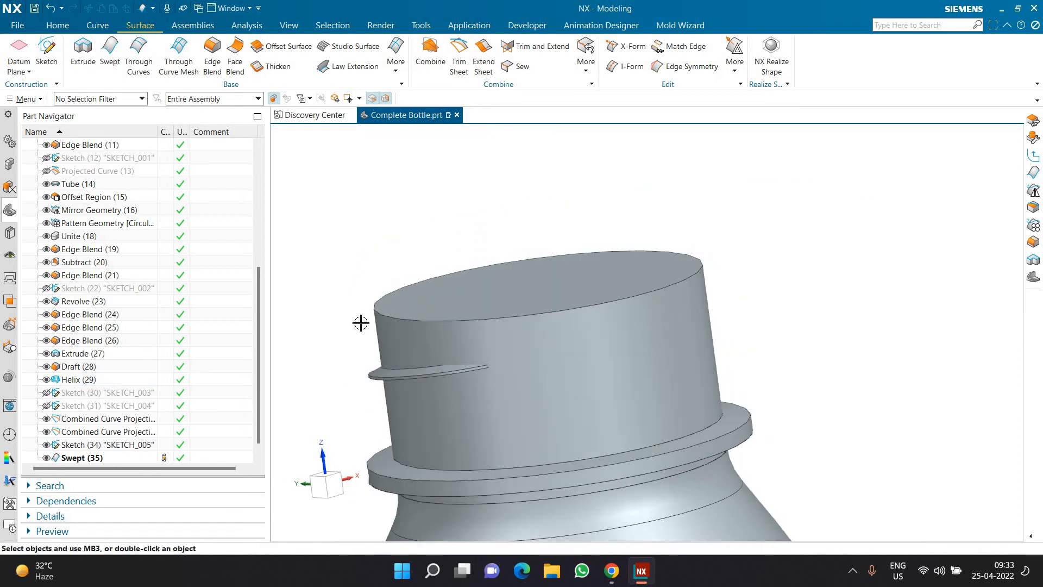
scroll(361, 323, down, 2)
middle_drag(342, 280, 472, 279)
middle_drag(517, 266, 482, 272)
Hide the thread profile sketch and both Combined Curve Projection features
click(46, 445)
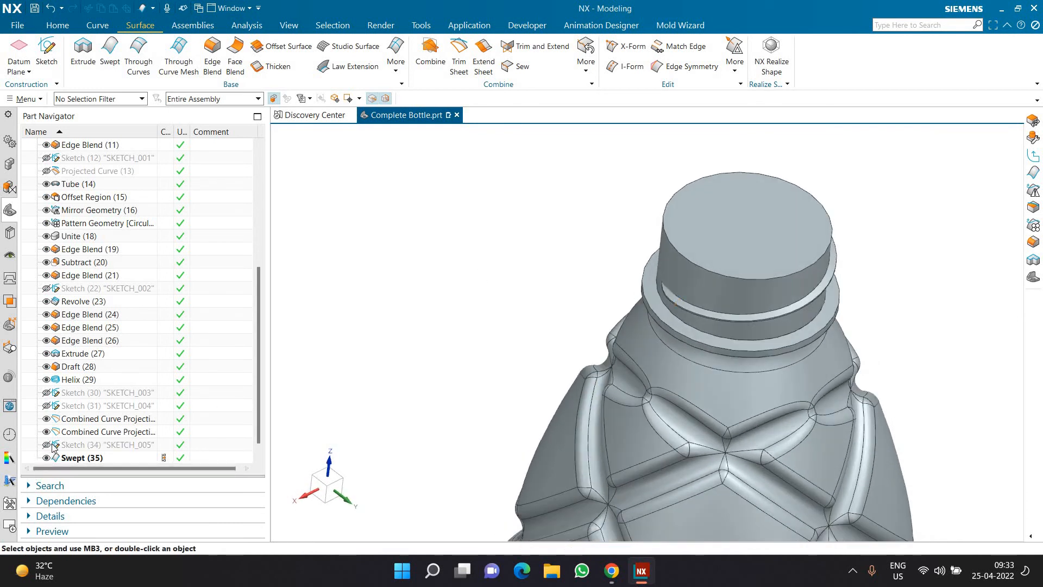
click(46, 431)
click(47, 419)
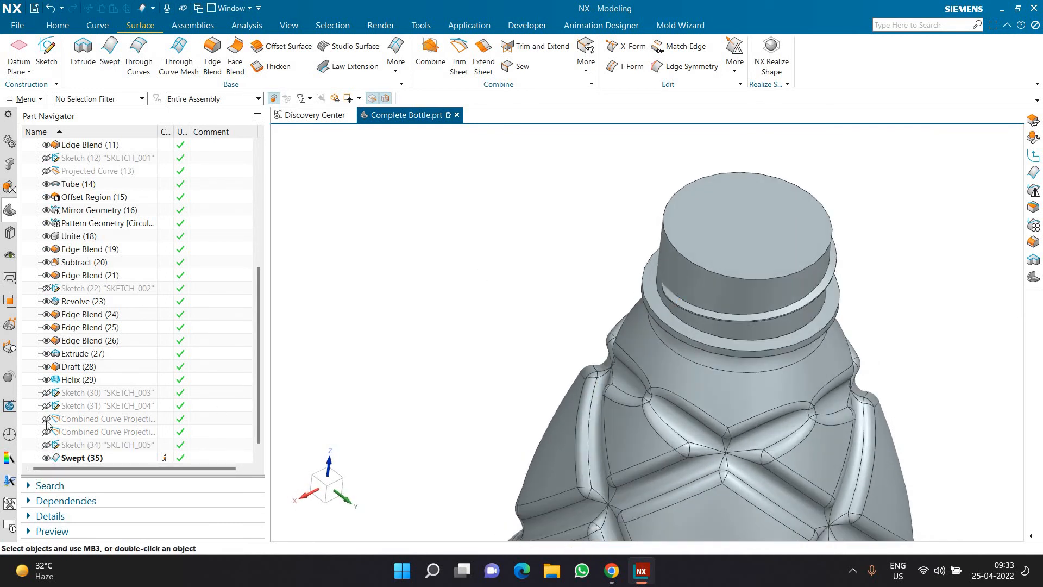
Inspect the thread's end against the neck and hide the bottle body to isolate the thread
scroll(638, 321, up, 5)
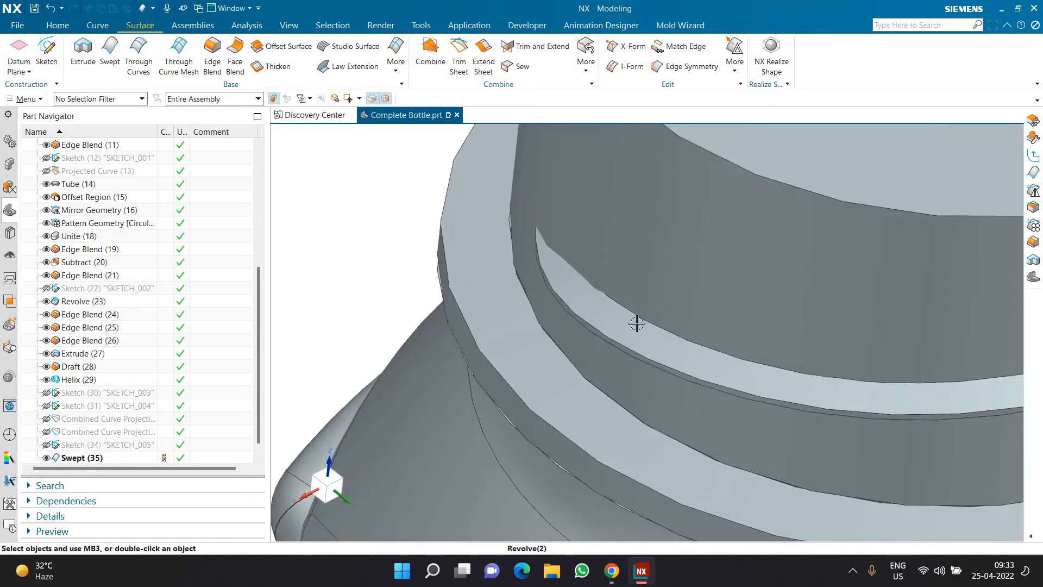
scroll(456, 226, down, 5)
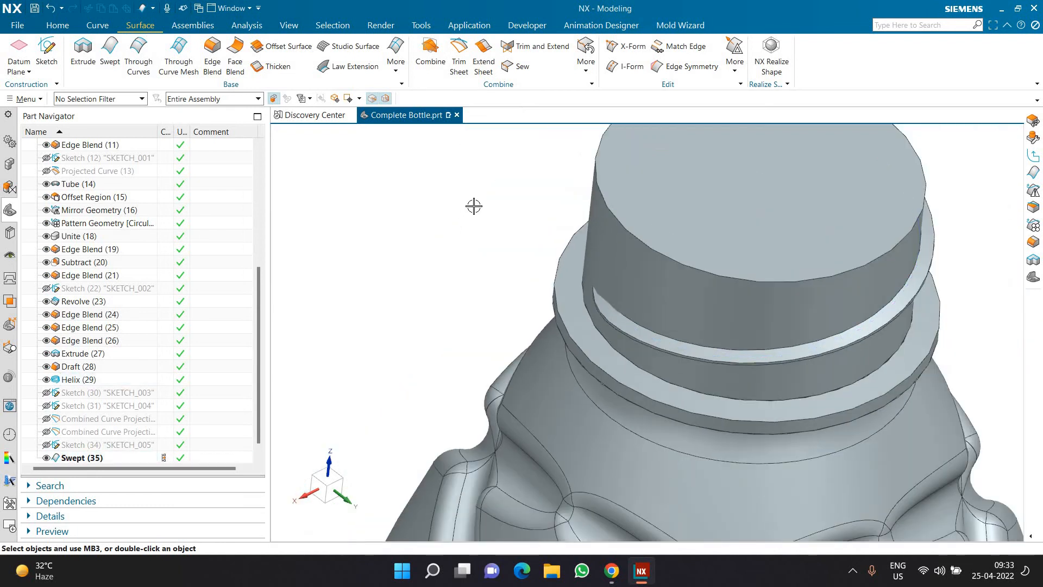
click(711, 249)
key(ctrl+b)
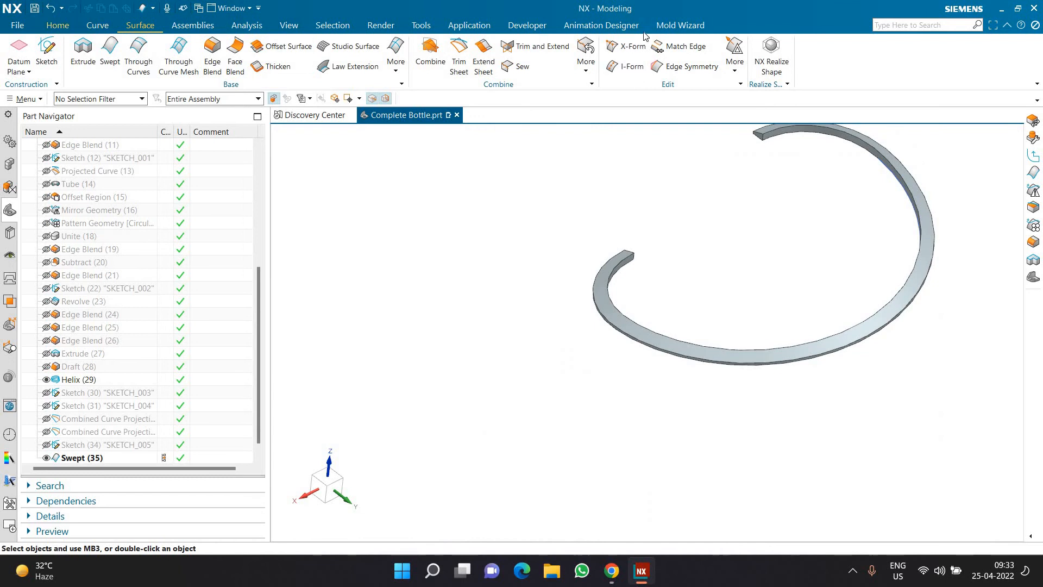
Offset the inner face of the swept thread by 1 mm with Offset Region to thicken it inward
scroll(644, 35, up, 2)
click(538, 46)
scroll(777, 128, up, 4)
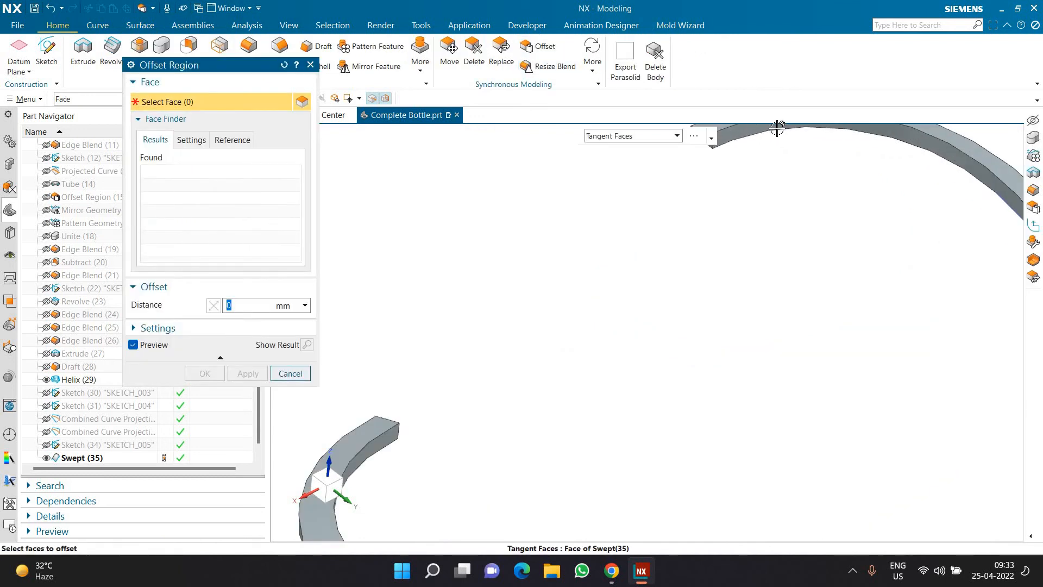
click(777, 129)
scroll(751, 279, down, 3)
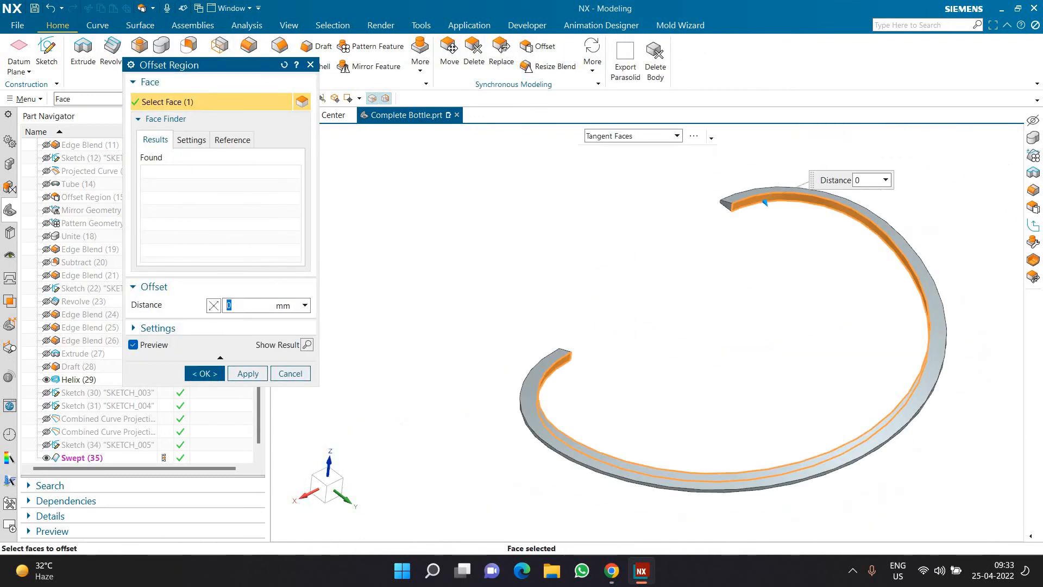
text(1)
key(Return)
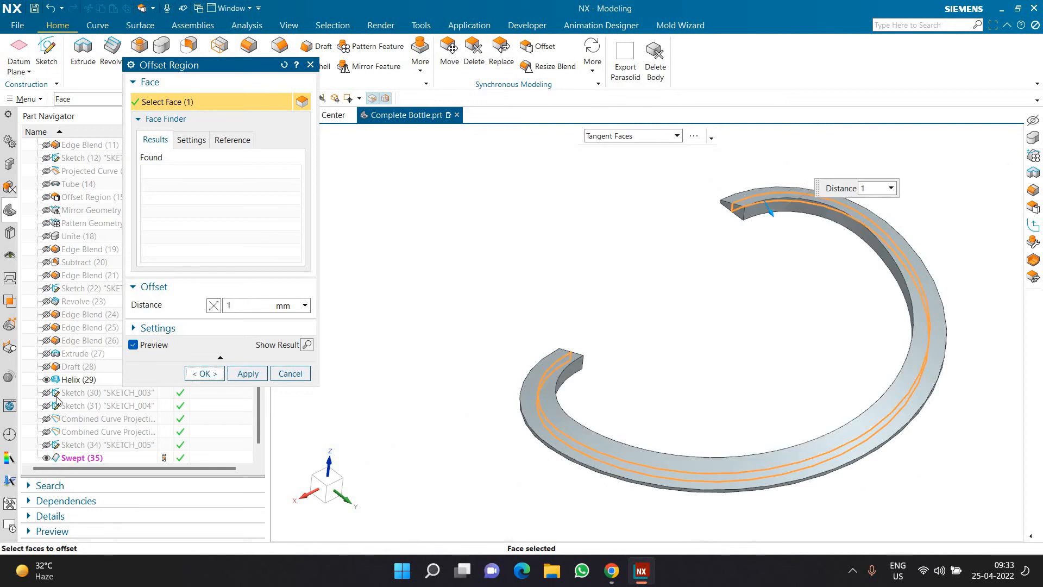
click(204, 374)
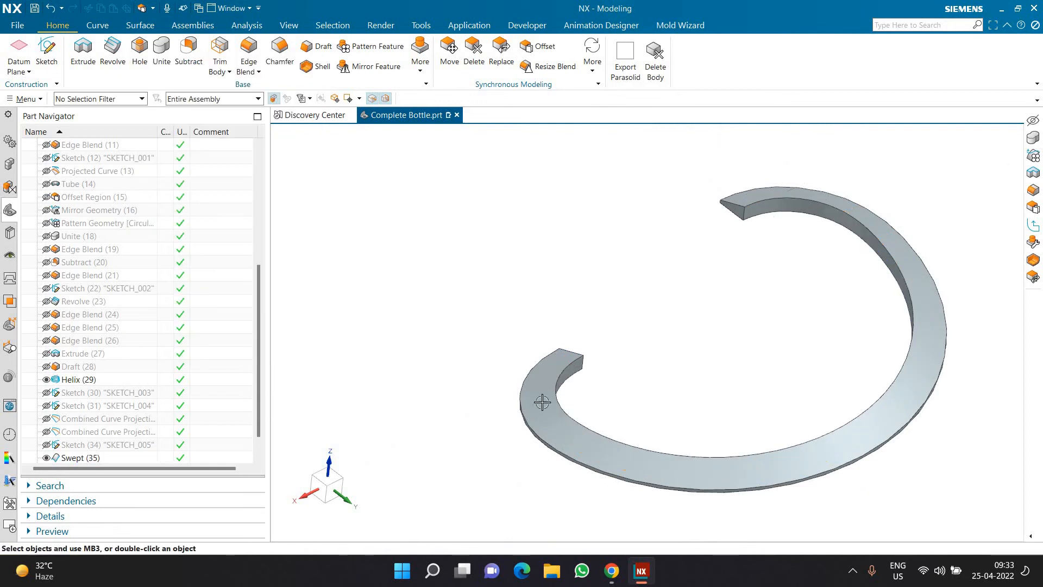
Show the bottle body again and hide the helix curve
key(ctrl+shift+u)
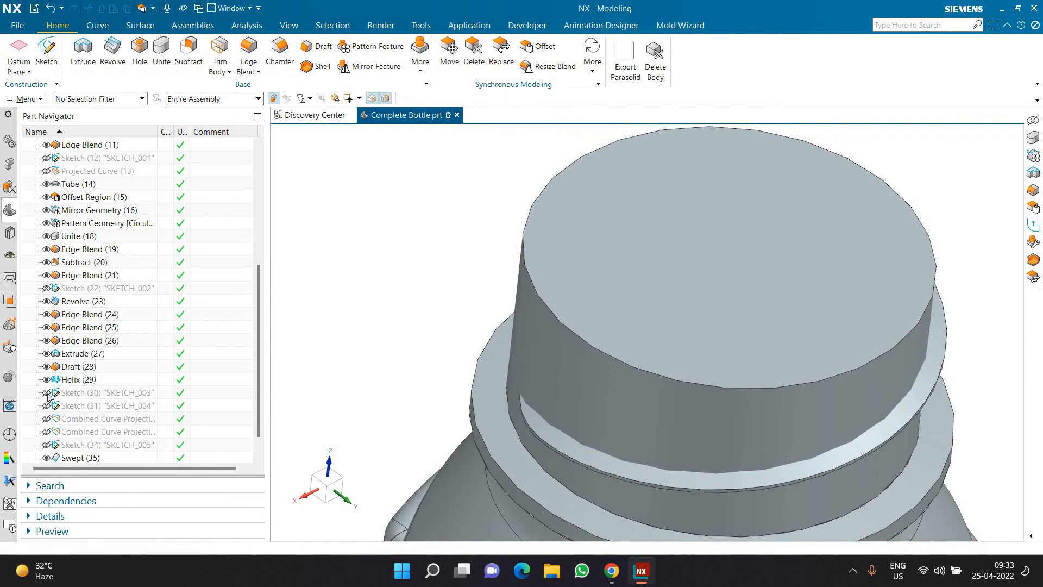
click(46, 379)
scroll(526, 406, up, 5)
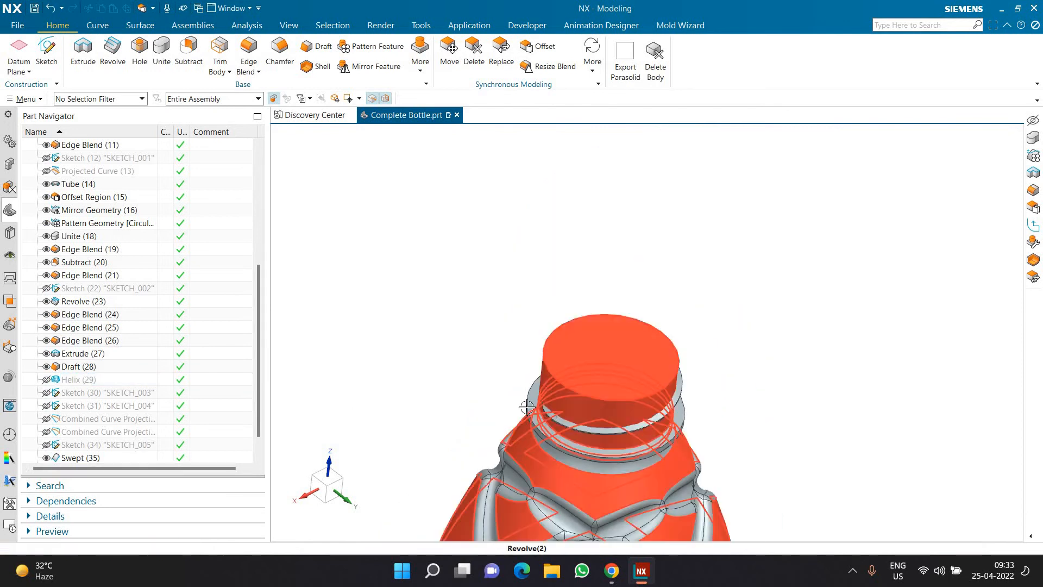
scroll(526, 407, down, 2)
mouse_move(499, 362)
middle_down()
mouse_move(529, 375)
mouse_move(468, 384)
mouse_move(503, 377)
middle_up()
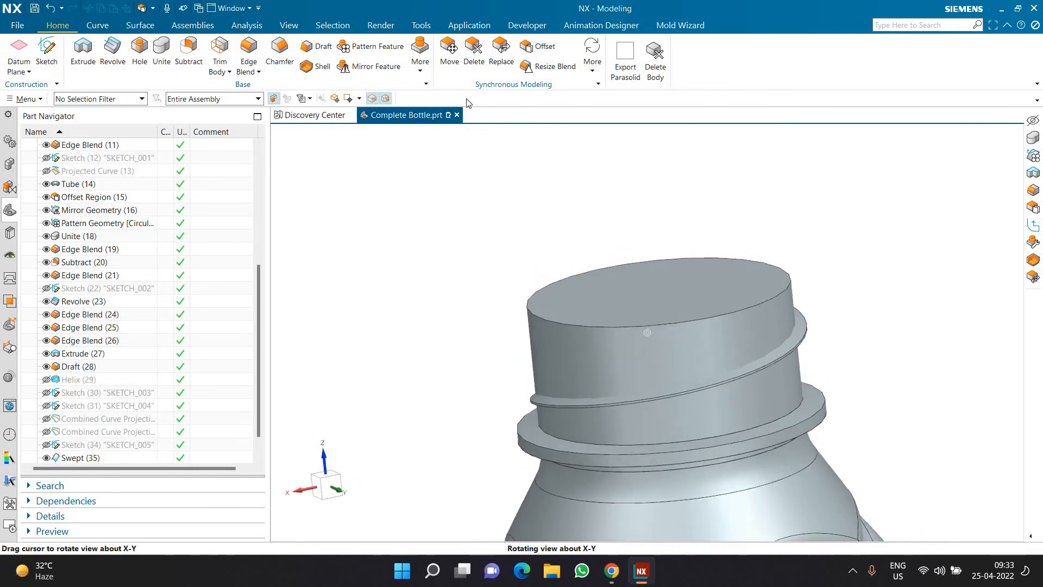
Pattern the thread body in a circular layout around the bottle's vertical axis with a count of 2 over 360°
click(420, 55)
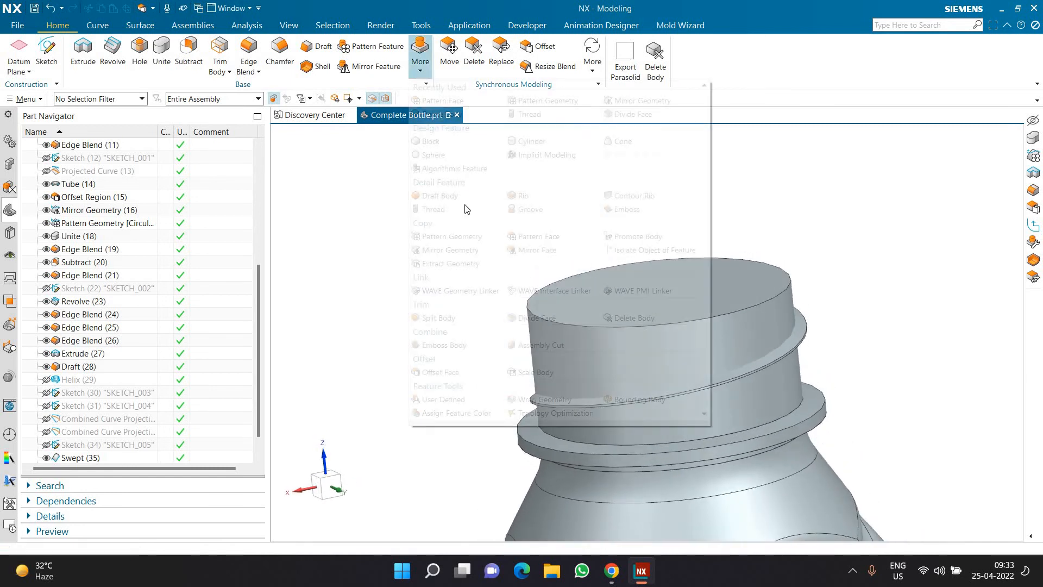
click(481, 236)
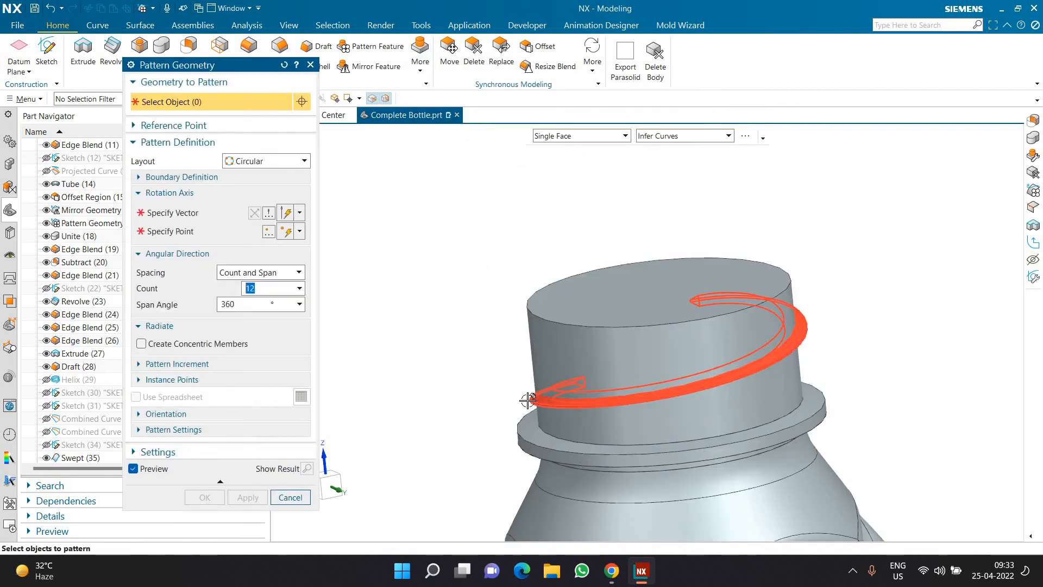
click(537, 399)
click(217, 216)
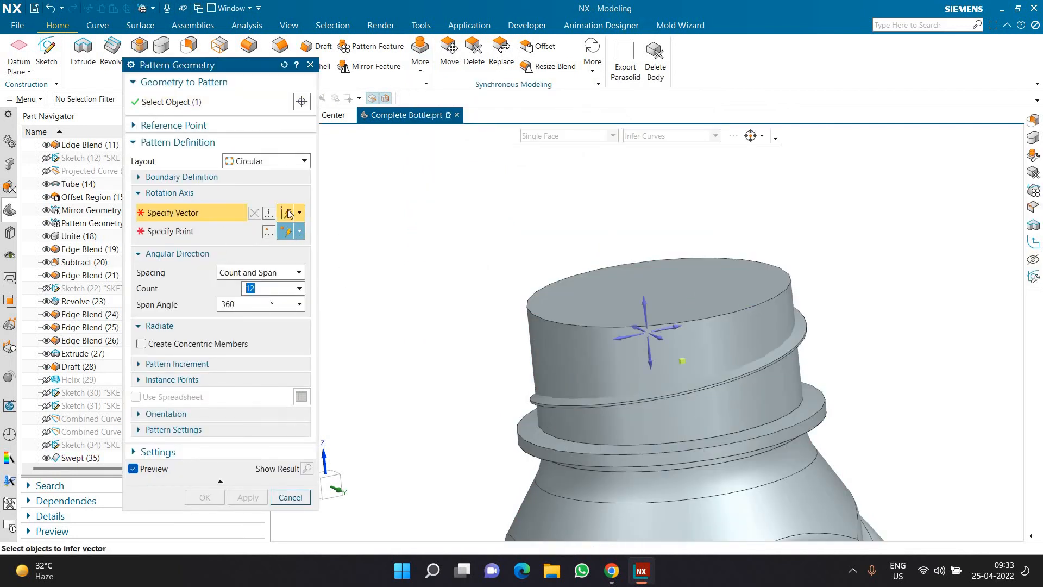
scroll(619, 223, down, 6)
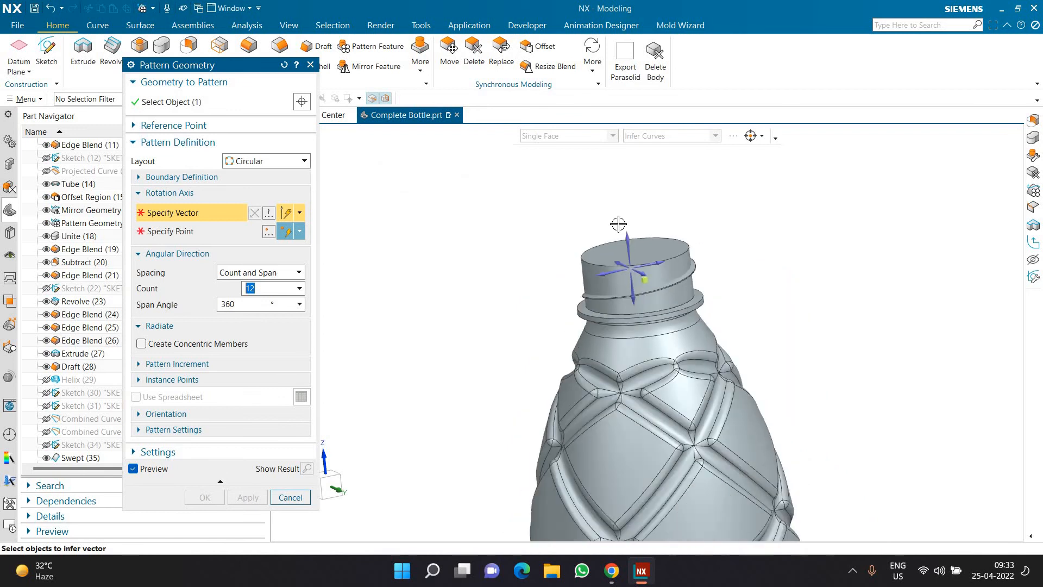
scroll(609, 353, down, 3)
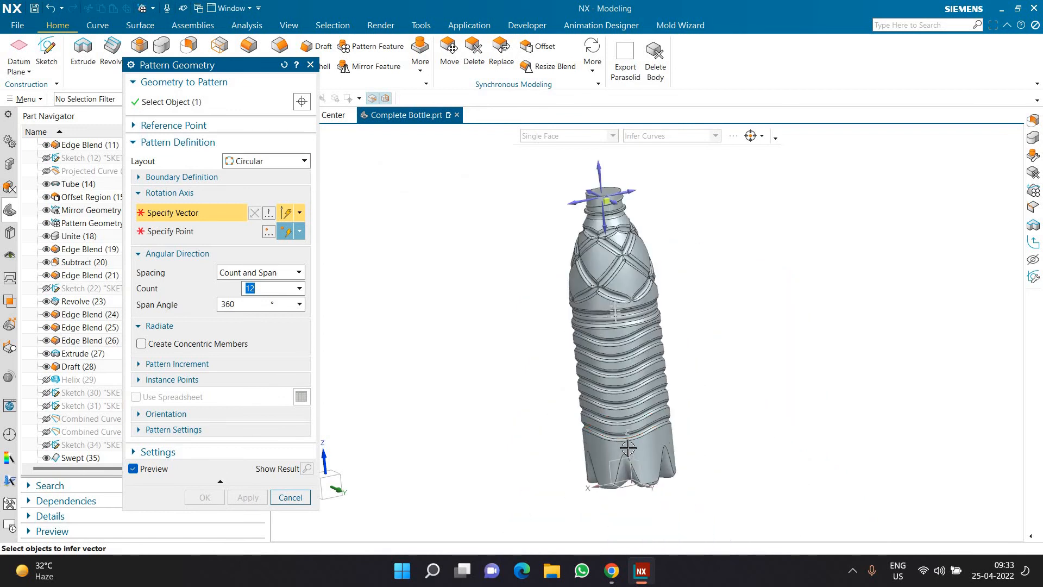
click(623, 223)
scroll(443, 270, up, 5)
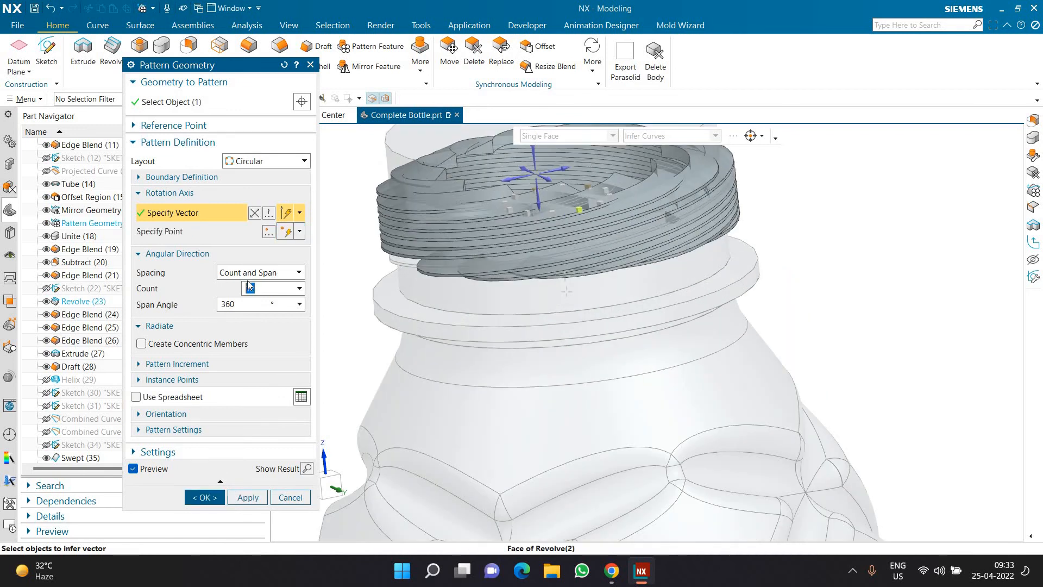
text(2)
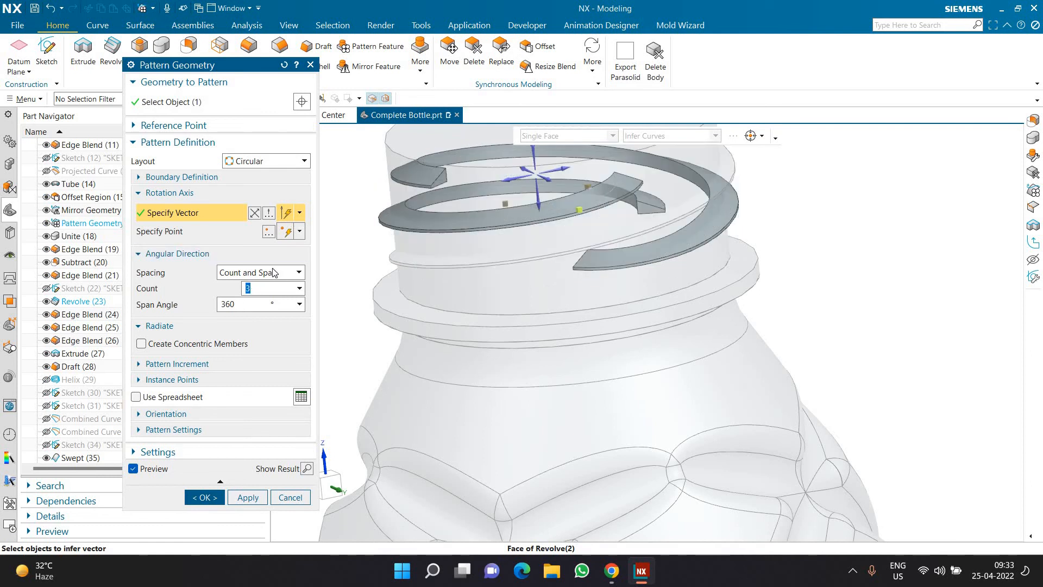
click(214, 497)
scroll(570, 400, down, 4)
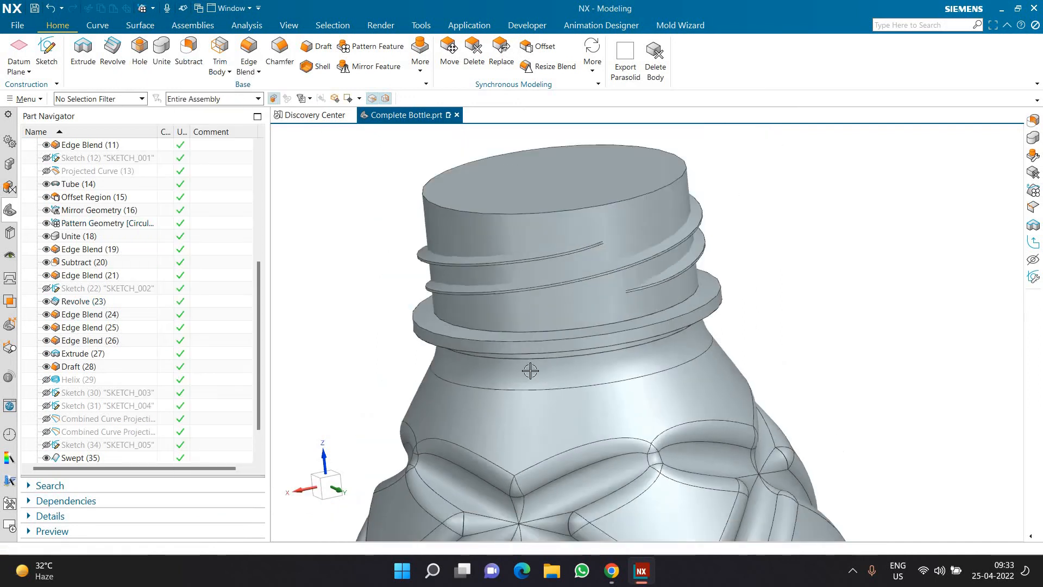
Unite the bottle body with the thread bodies, using the bottle as target and all remaining bodies as tools
middle_drag(530, 368, 433, 384)
middle_drag(454, 312, 304, 263)
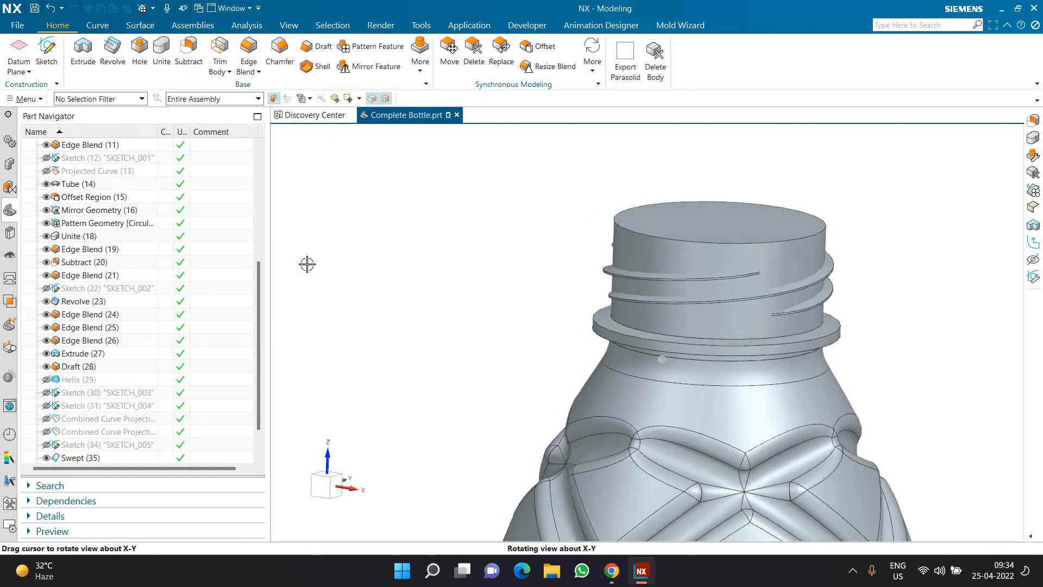
click(161, 49)
click(582, 237)
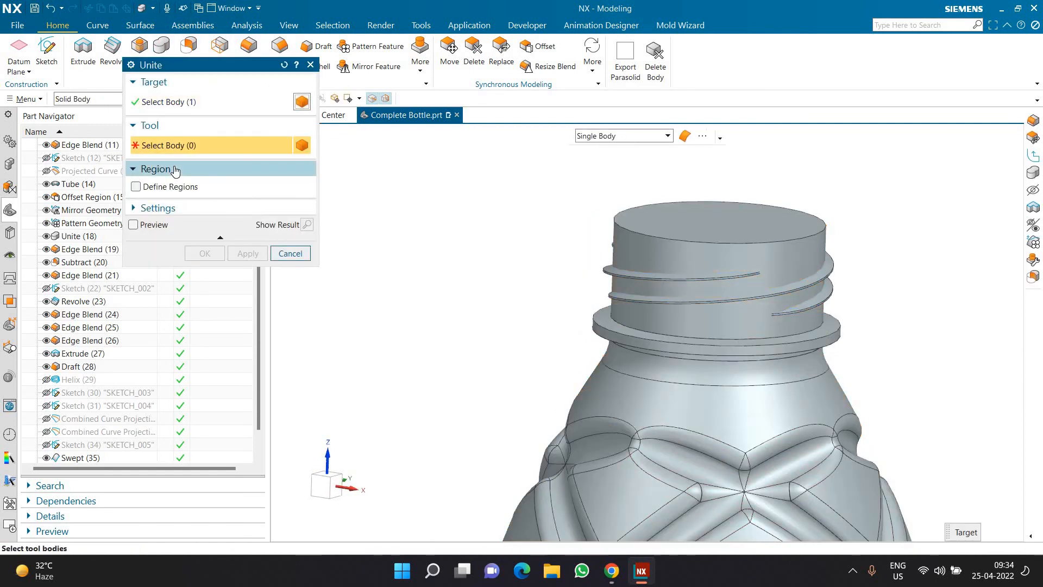
key(ctrl+a)
click(204, 254)
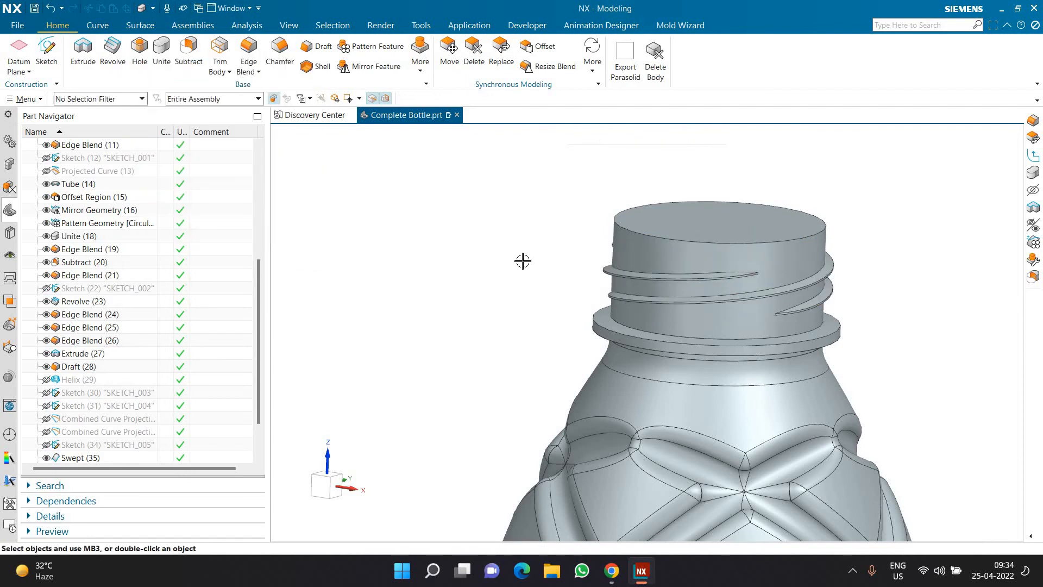
Examine the united thread run-outs on the neck and the overall bottle from several angles
scroll(733, 263, up, 5)
middle_drag(733, 263, 558, 281)
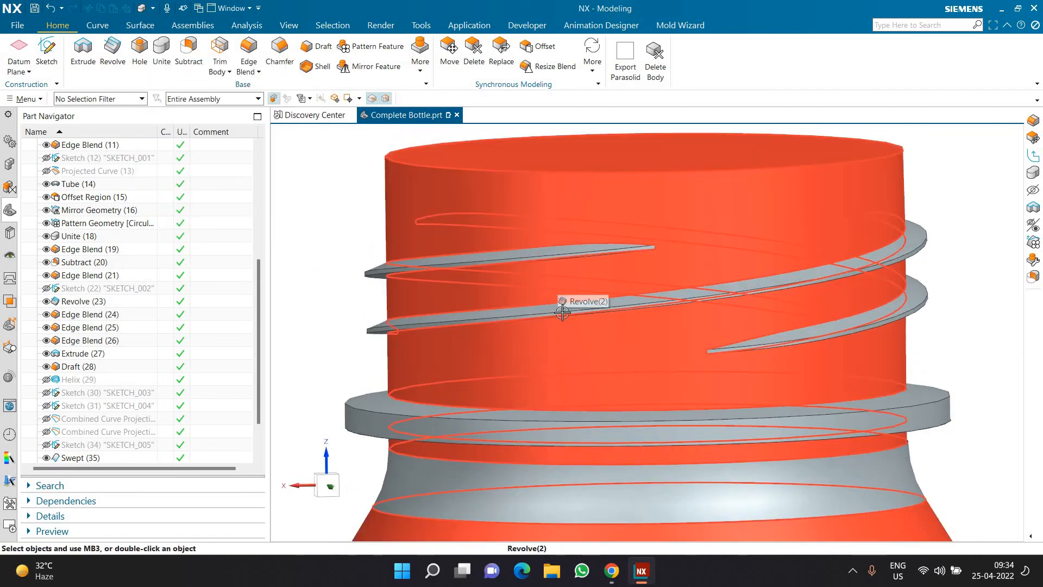
scroll(565, 297, down, 4)
middle_drag(719, 297, 705, 274)
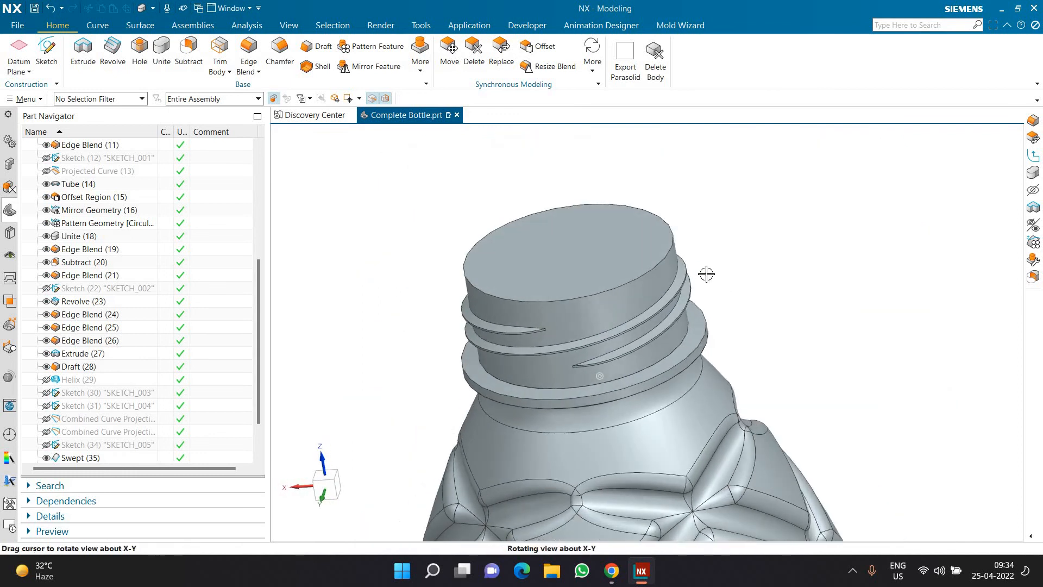
scroll(715, 270, down, 3)
scroll(739, 344, down, 3)
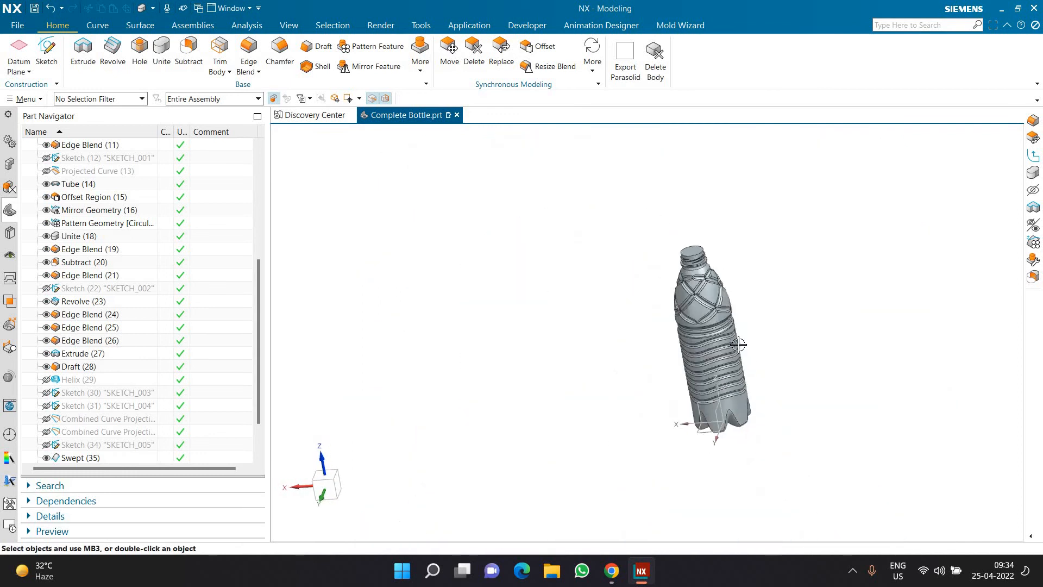
scroll(739, 344, up, 2)
scroll(652, 140, up, 5)
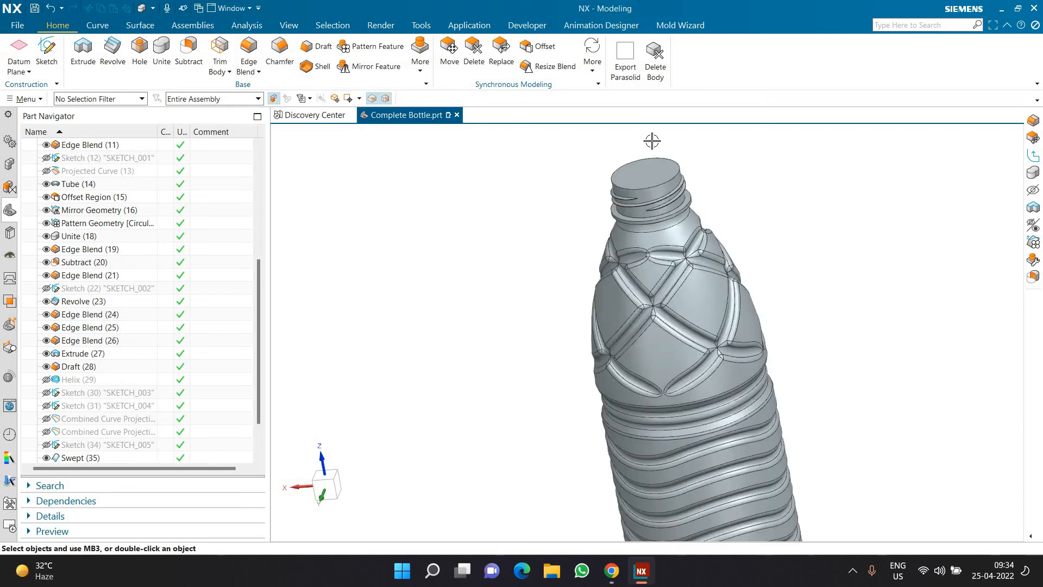
Try an open Shell of the bottle with 0.8 mm thickness, removing the neck's top face, and undo it
click(315, 66)
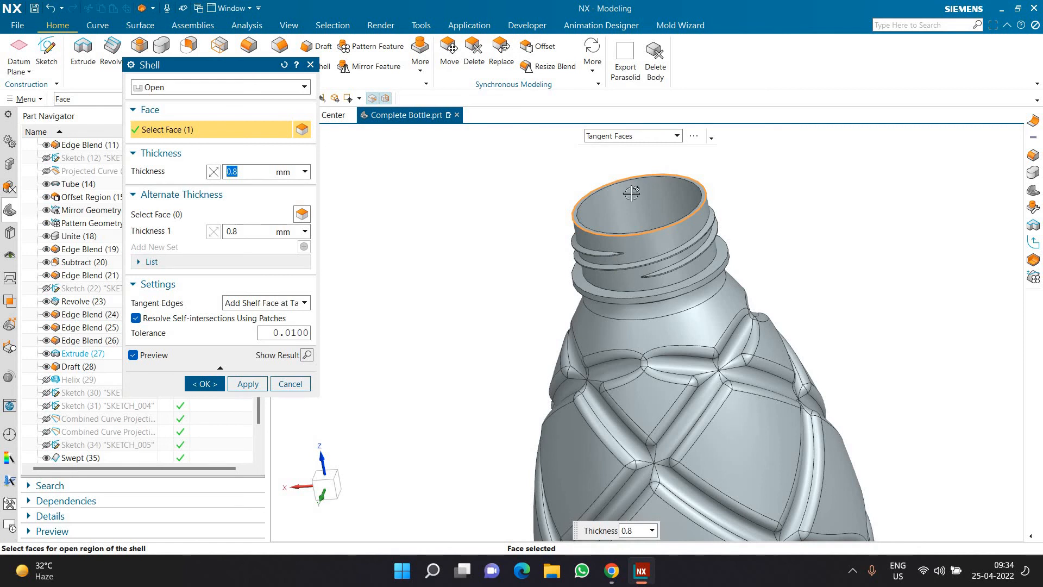
scroll(633, 196, down, 3)
middle_drag(633, 195, 843, 372)
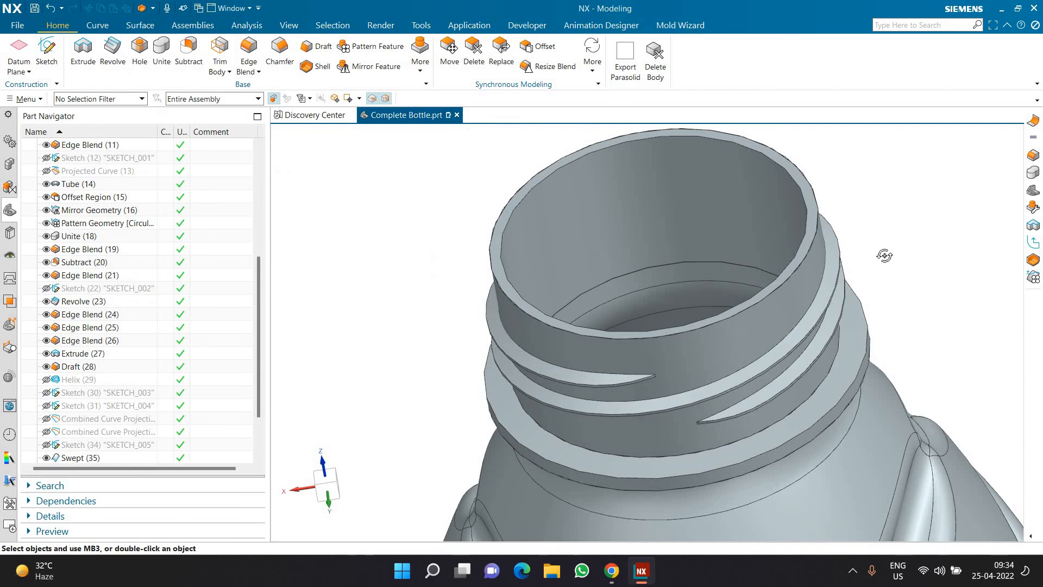
middle_drag(884, 256, 880, 266)
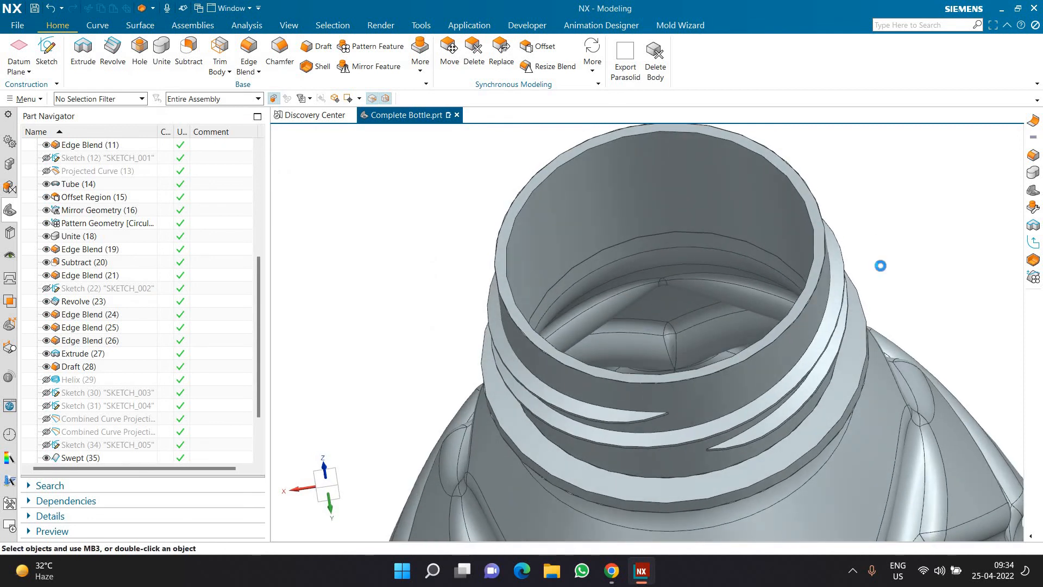
key(ctrl+z)
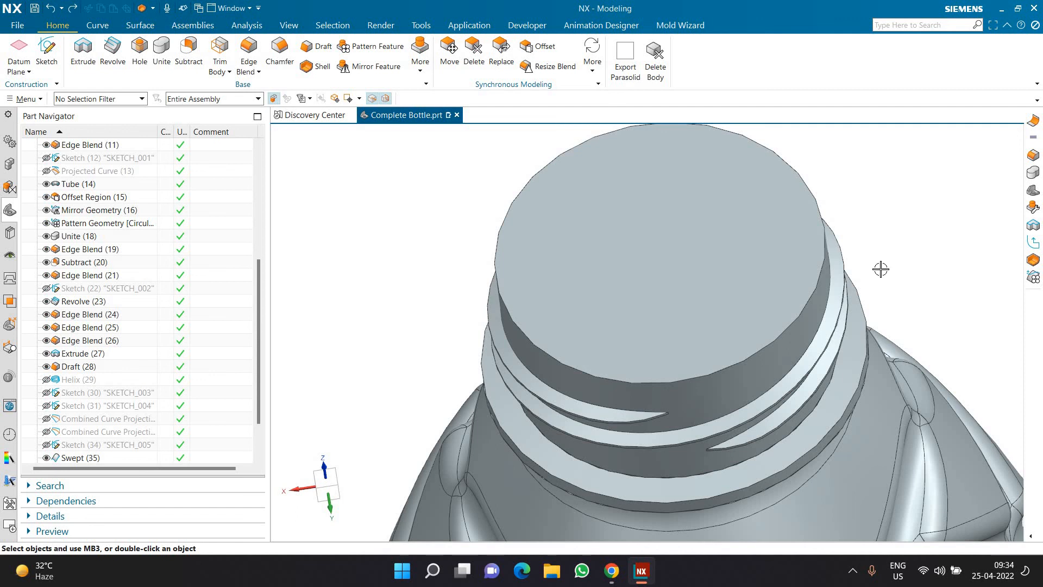
Inspect the solid bottle's neck, collar and thread ends up close
scroll(880, 269, down, 6)
middle_drag(923, 307, 898, 215)
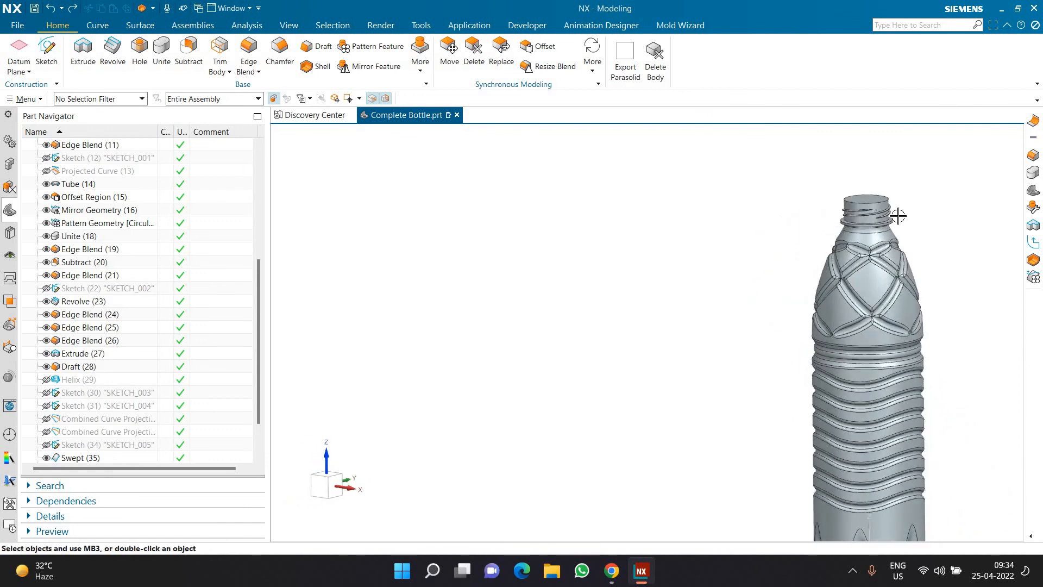
scroll(898, 216, up, 5)
scroll(916, 328, up, 3)
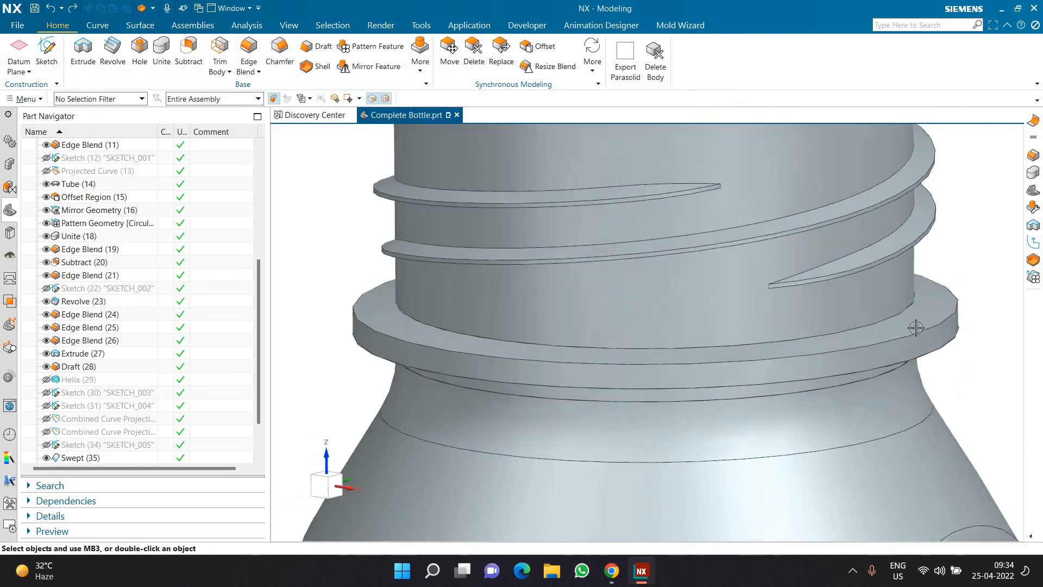
scroll(916, 327, down, 4)
scroll(917, 324, up, 3)
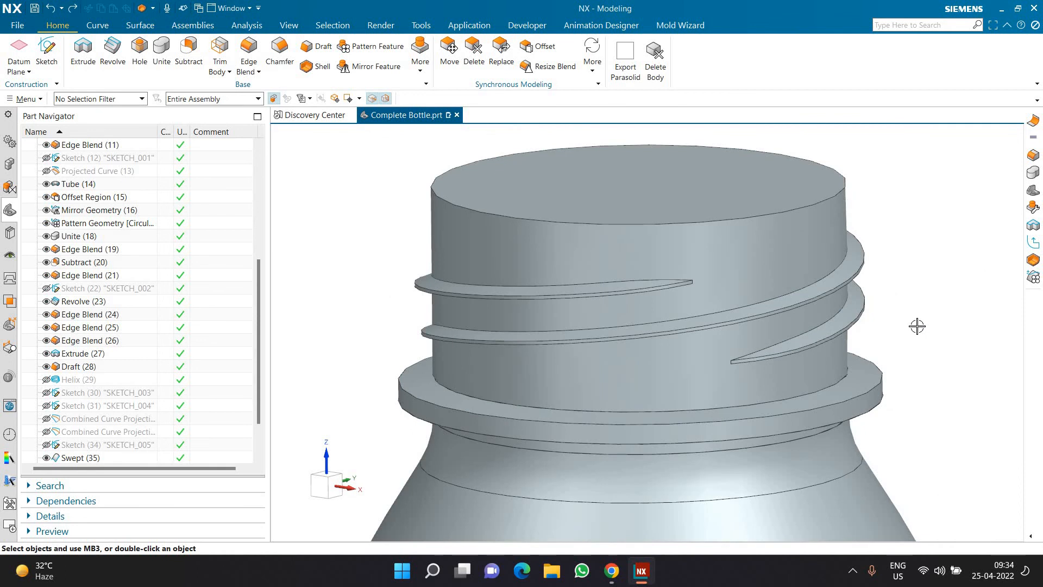